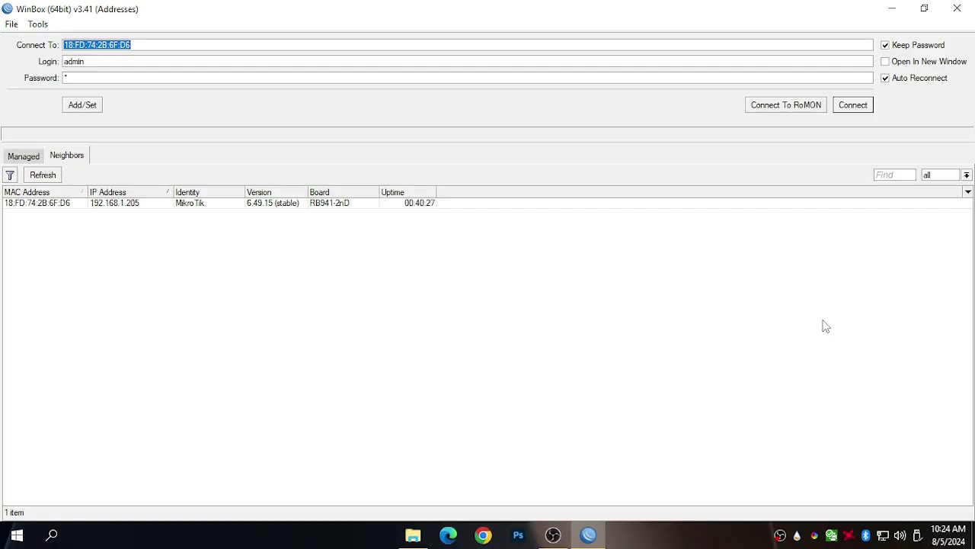
# Minimize WinBox, close the Downloads window, and open the desktop's JuanFi New Script folder.
pyautogui.click(893, 9)
pyautogui.click(957, 8)
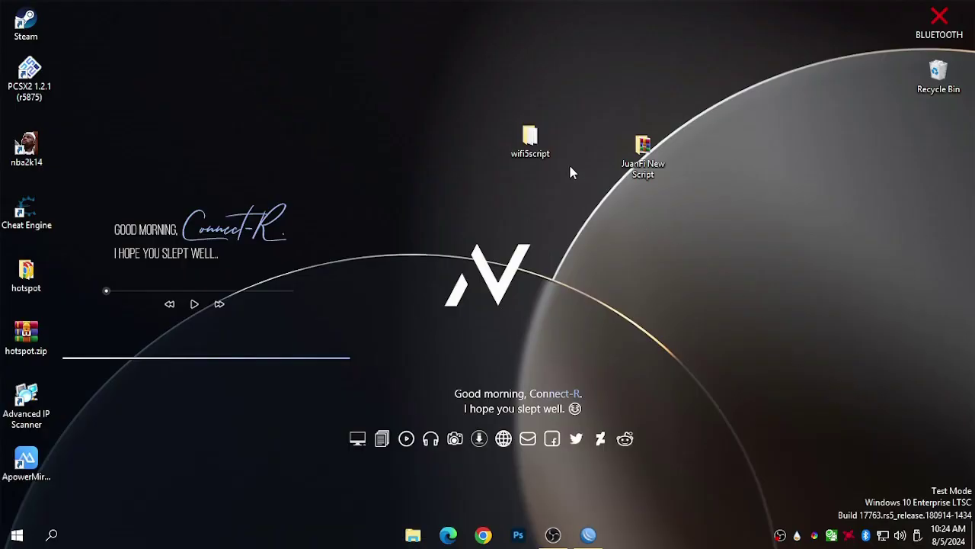
pyautogui.doubleClick(632, 173)
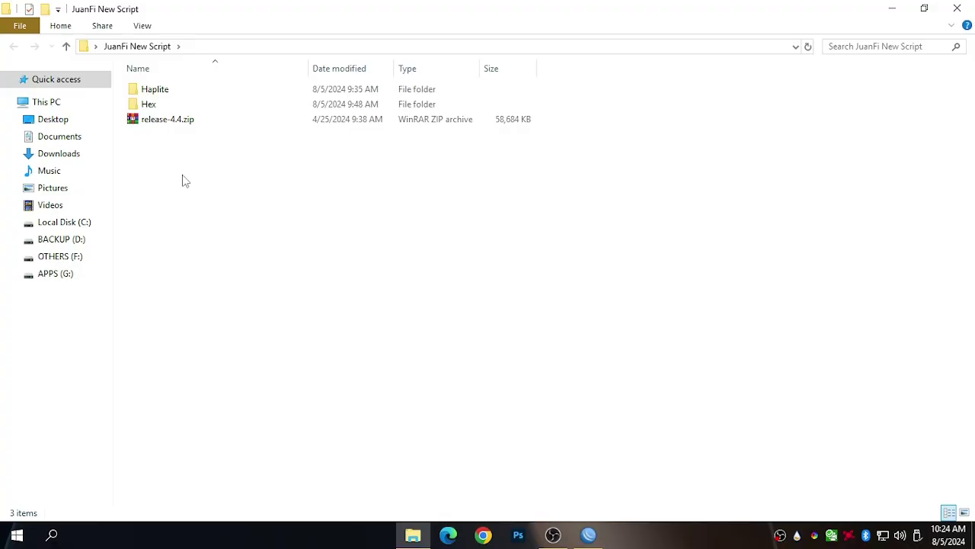
pyautogui.doubleClick(199, 109)
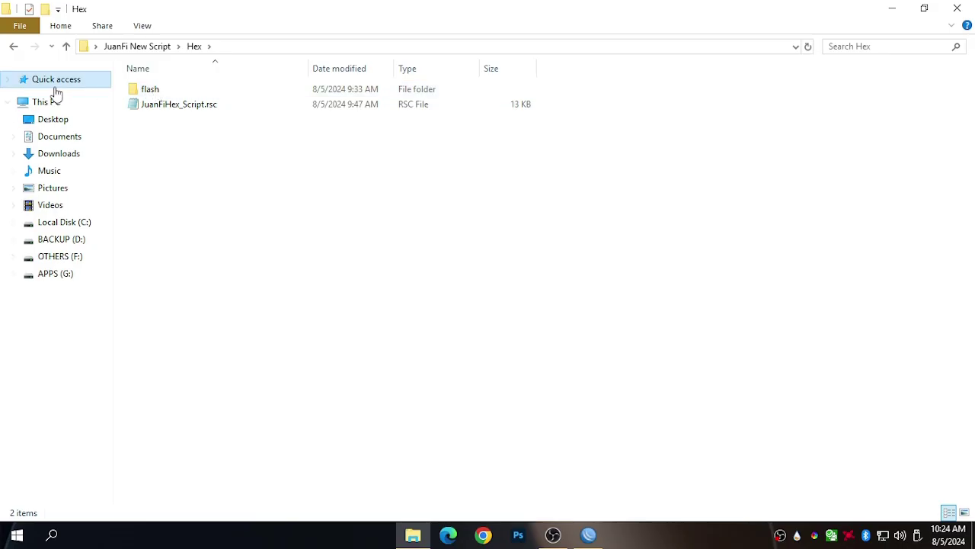
pyautogui.click(13, 47)
pyautogui.doubleClick(169, 92)
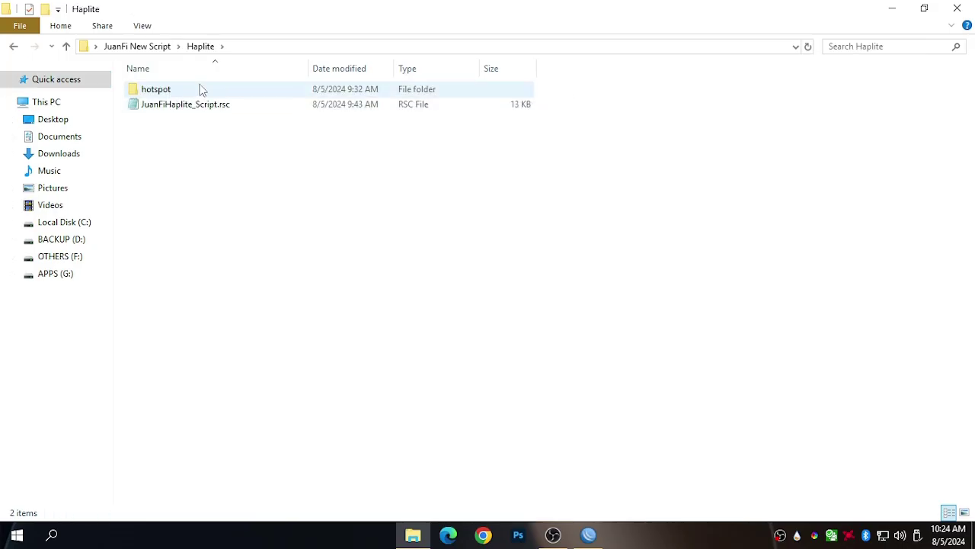
pyautogui.click(13, 47)
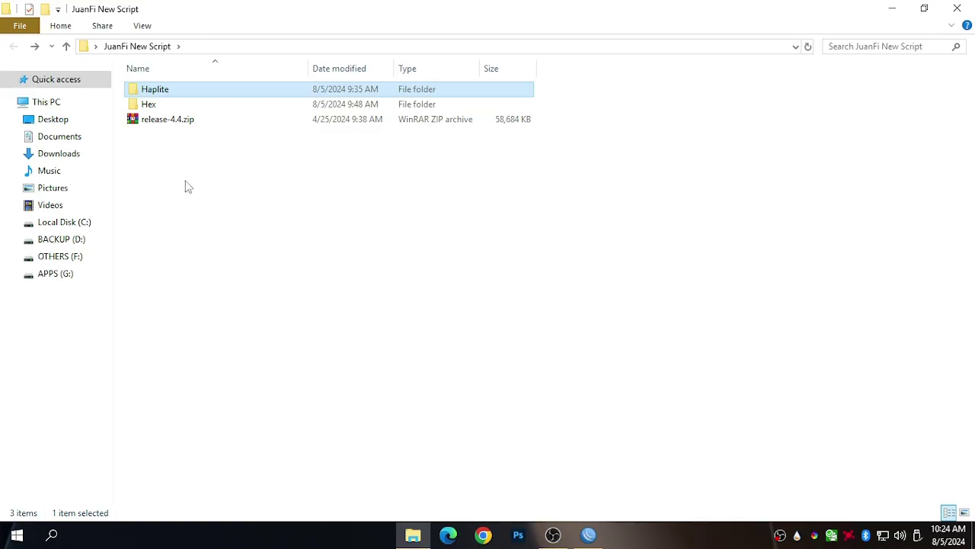
pyautogui.click(169, 124)
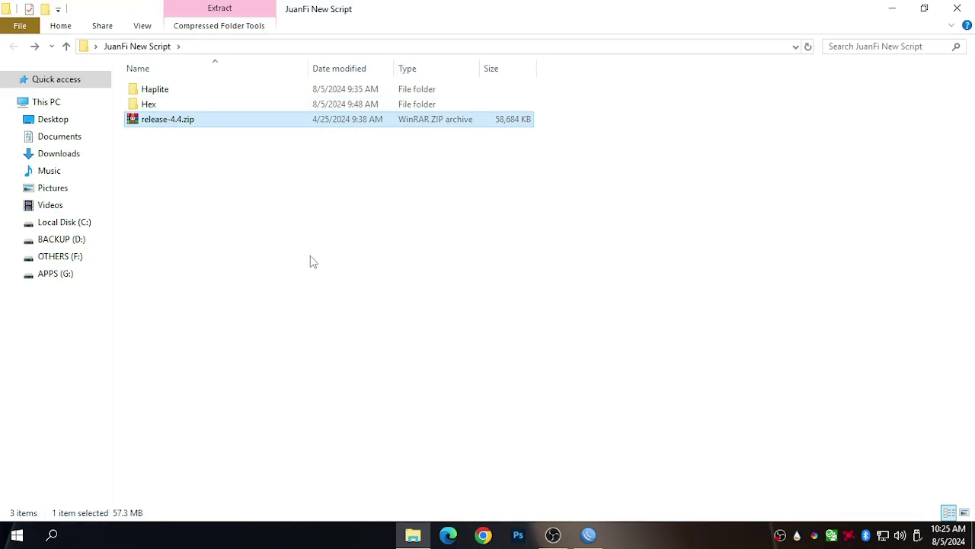
pyautogui.click(313, 296)
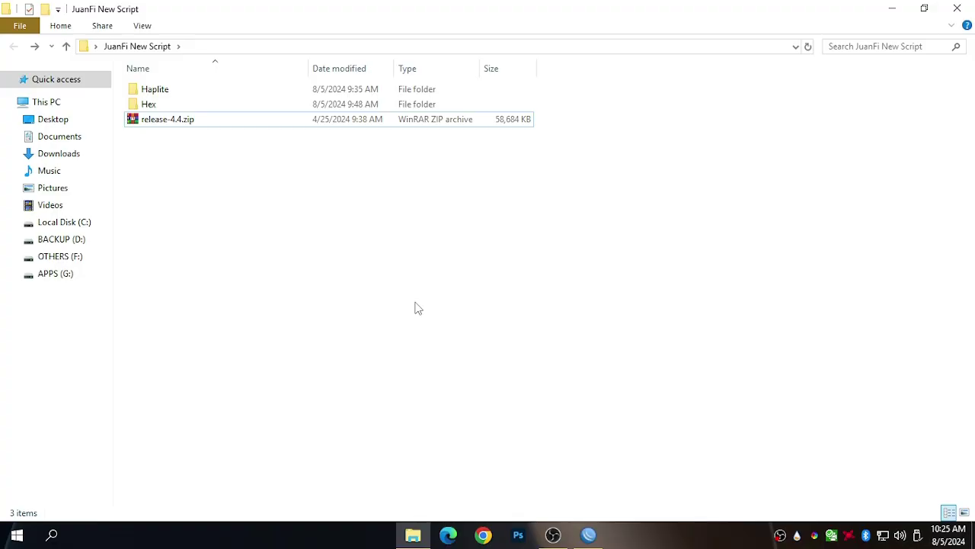
pyautogui.click(207, 102)
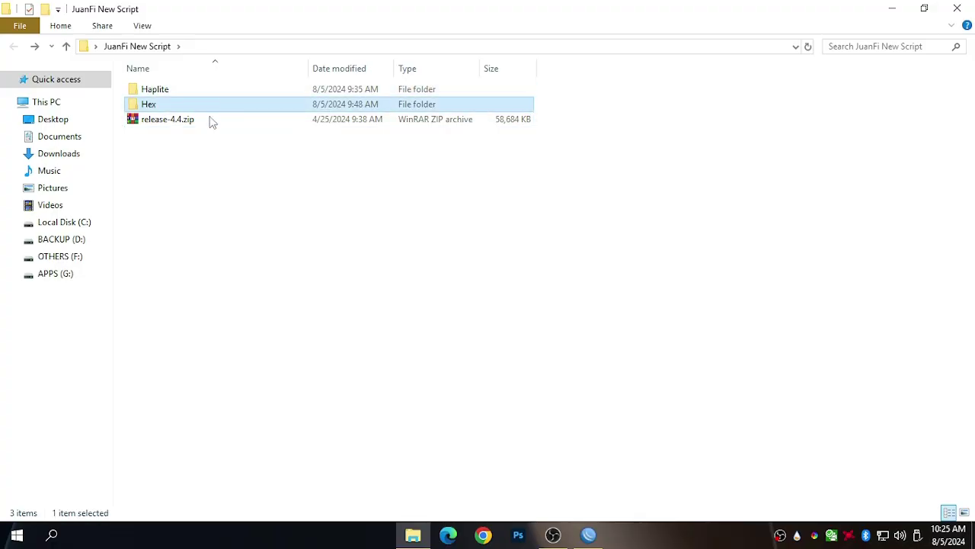
pyautogui.click(259, 243)
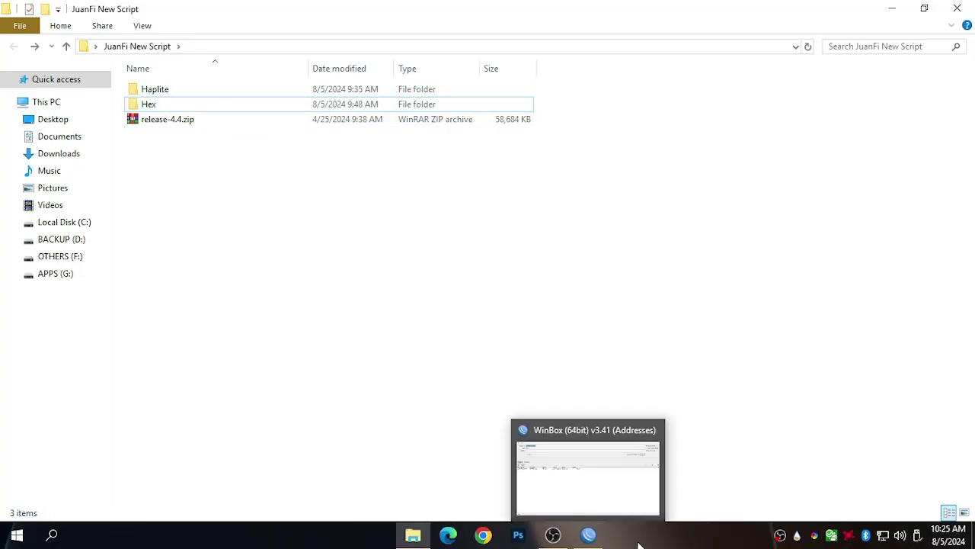
pyautogui.click(589, 535)
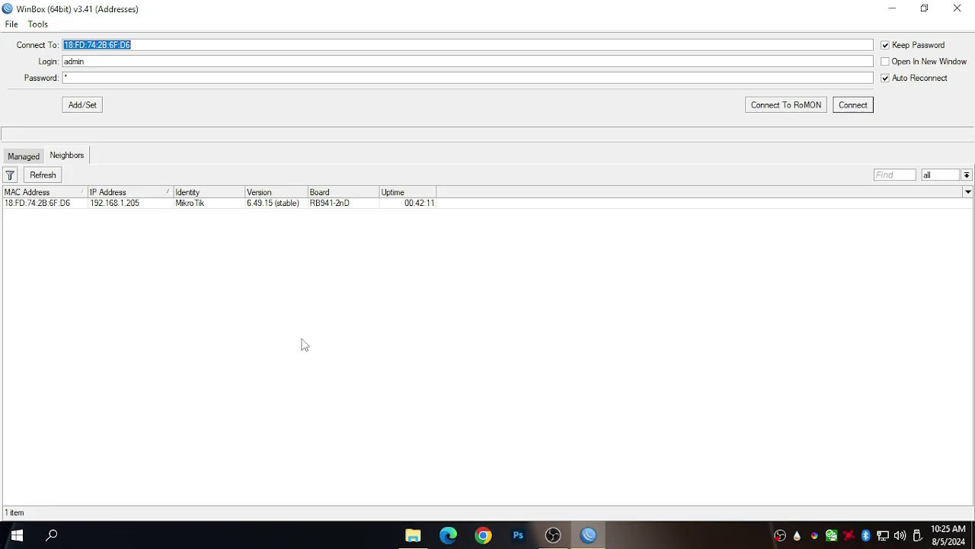
pyautogui.click(892, 8)
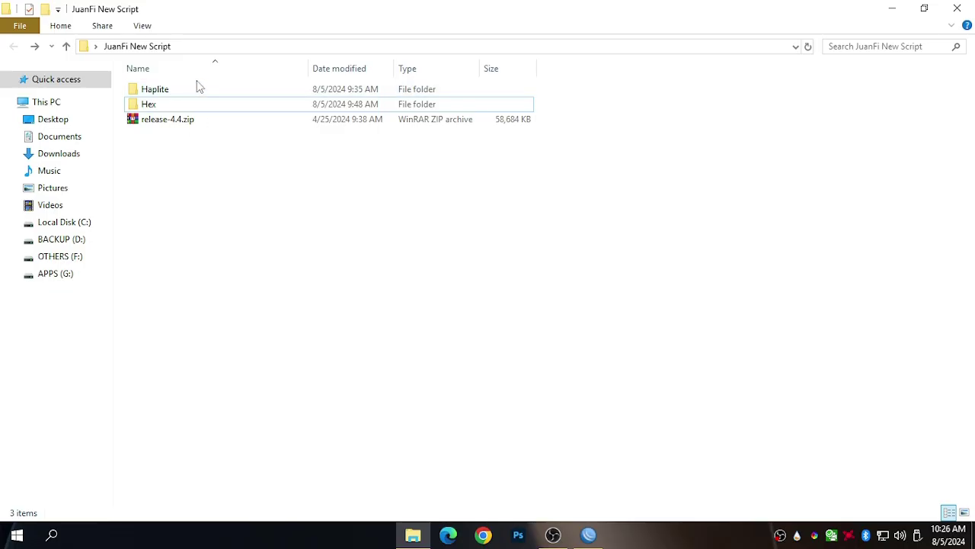
pyautogui.click(176, 104)
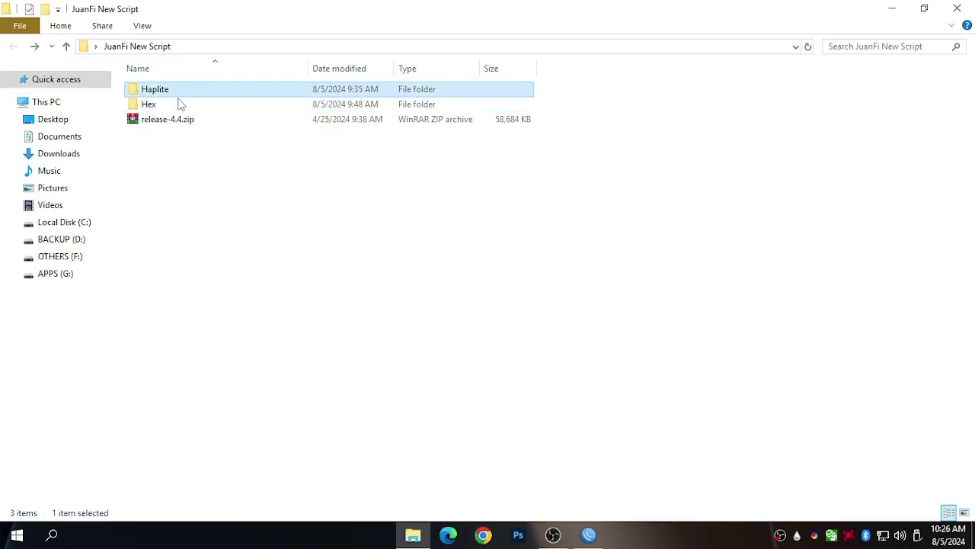
pyautogui.doubleClick(179, 104)
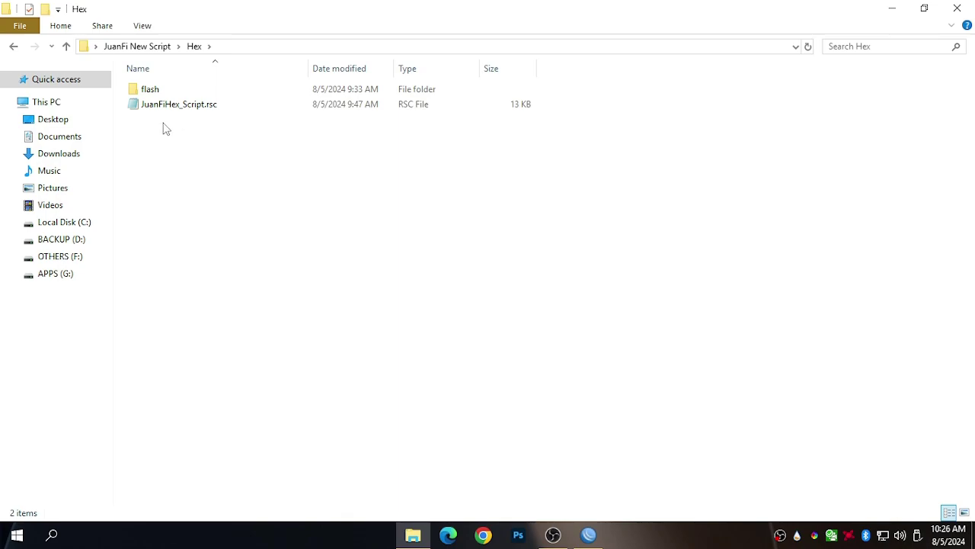
pyautogui.click(144, 109)
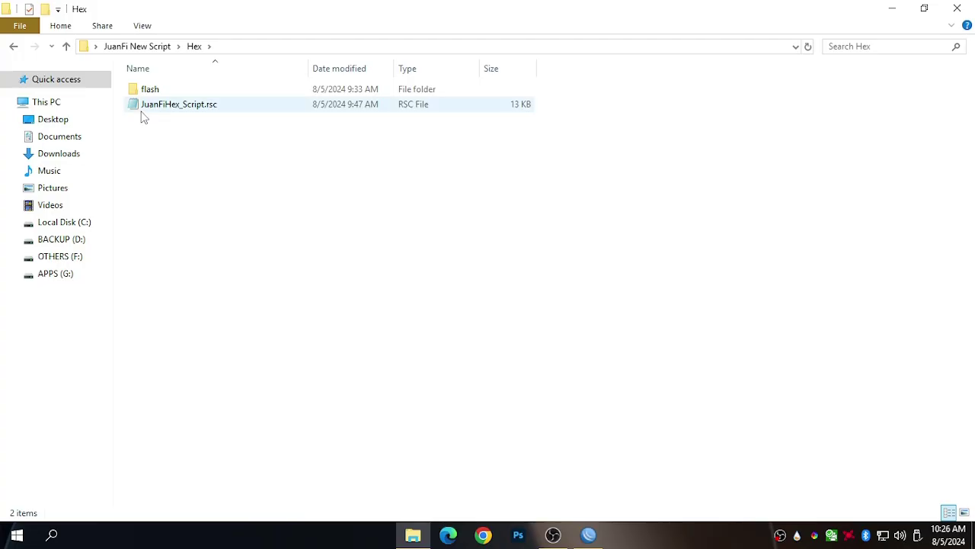
pyautogui.click(175, 162)
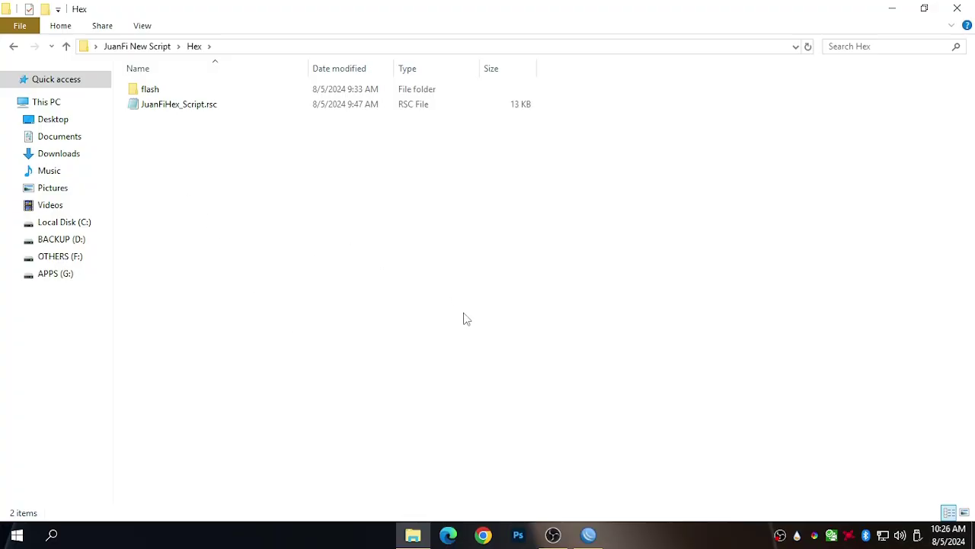
pyautogui.click(13, 45)
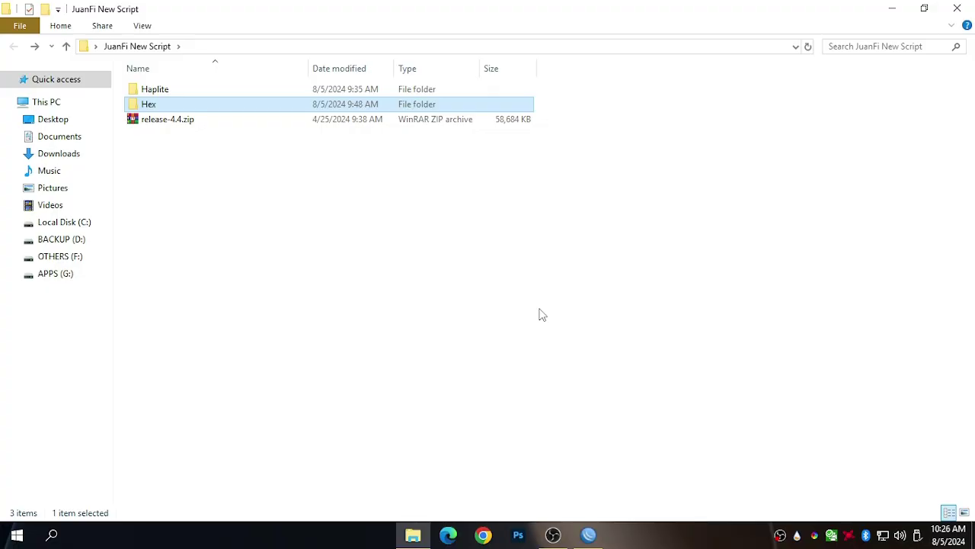
pyautogui.click(381, 252)
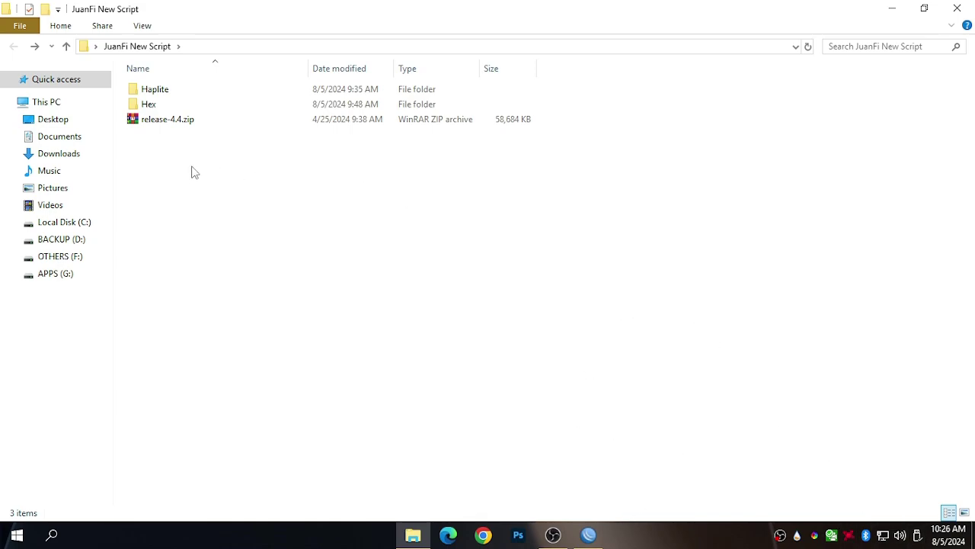
pyautogui.click(169, 126)
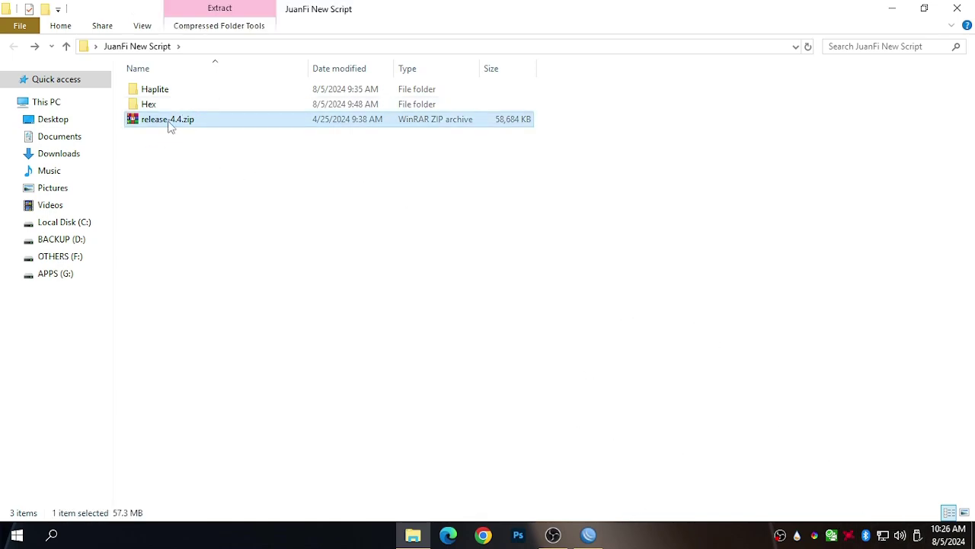
# Extract release-4.4.zip with WinRAR into a release-4.4 folder, keeping the default destination.
pyautogui.rightClick(169, 126)
pyautogui.click(212, 181)
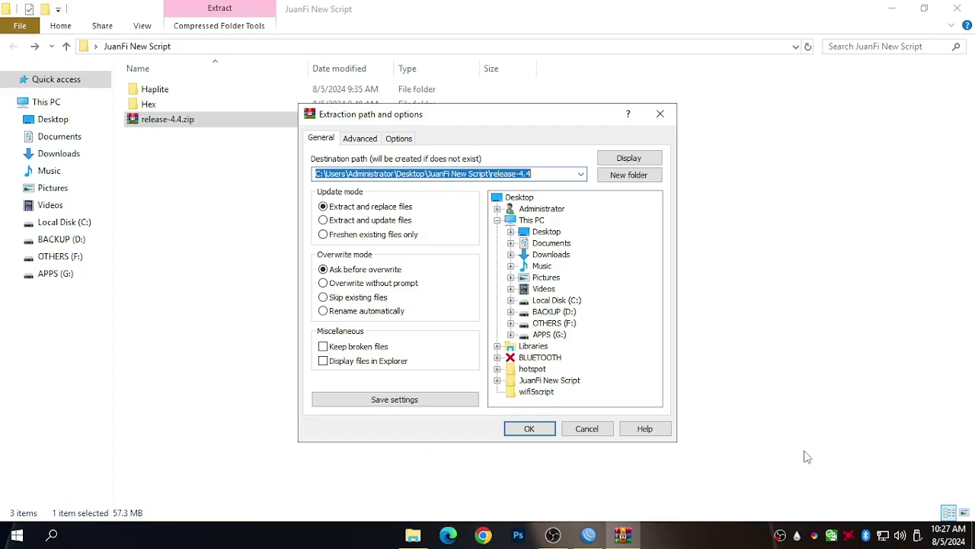
pyautogui.click(532, 429)
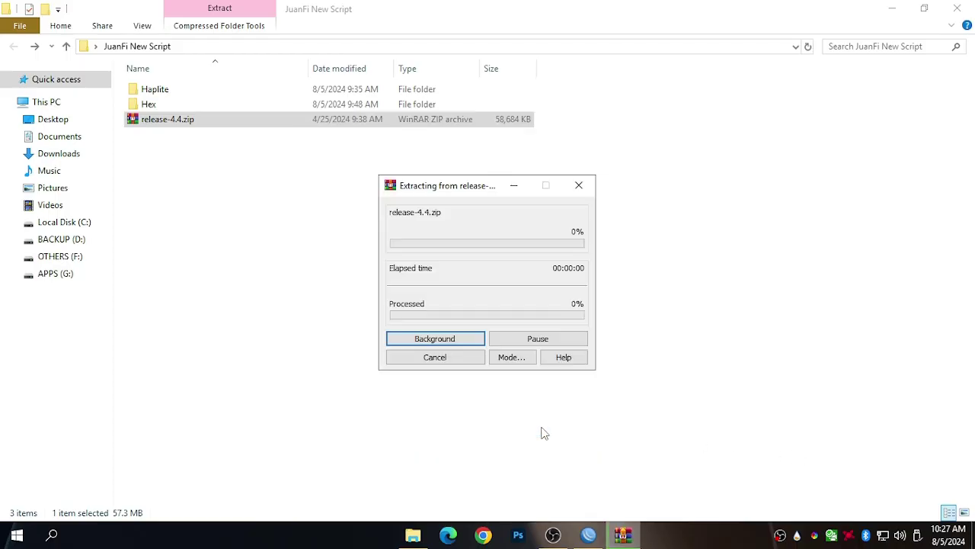
# Browse into release-4.4 > release > WirelessBase > ES8622 to view the firmware files.
pyautogui.doubleClick(202, 121)
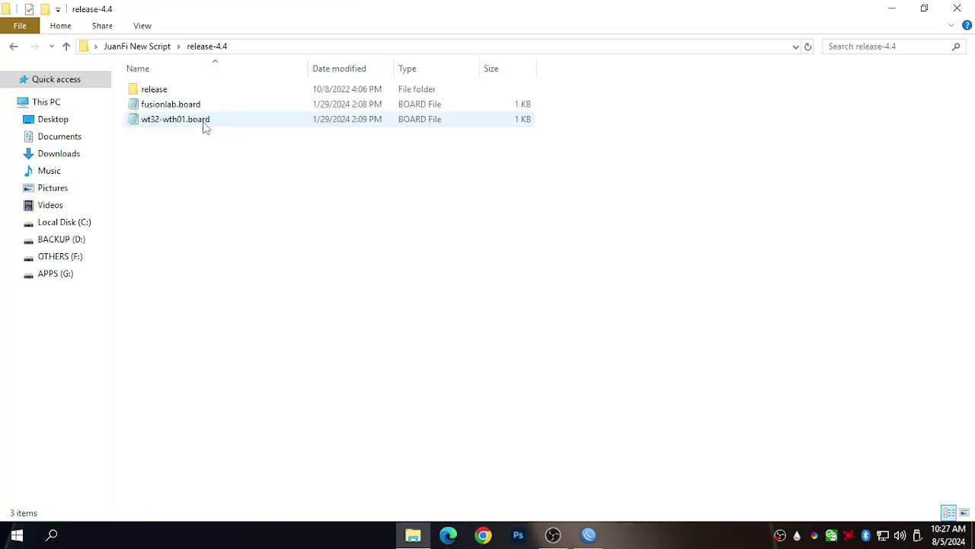
pyautogui.doubleClick(175, 90)
pyautogui.click(180, 112)
pyautogui.doubleClick(177, 106)
pyautogui.doubleClick(178, 92)
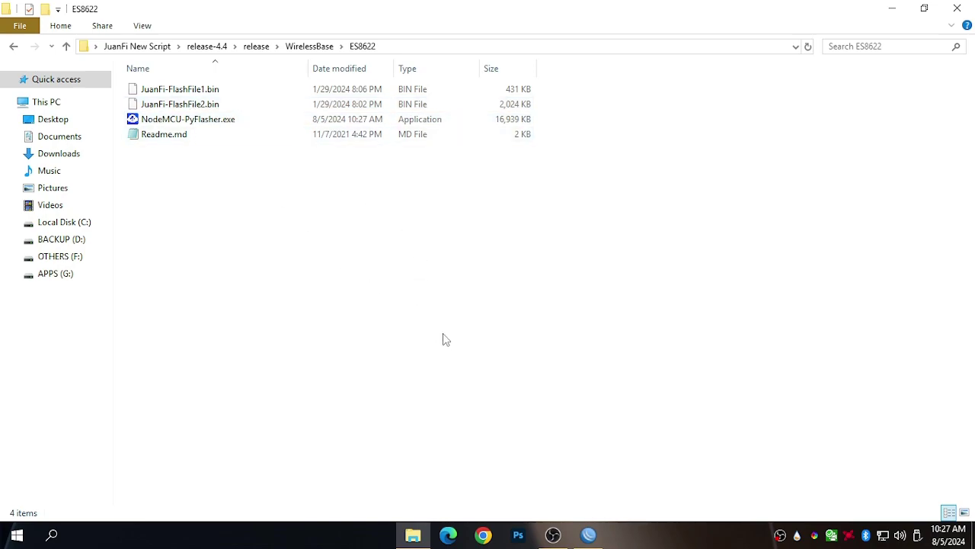
# Back out to JuanFi New Script and browse release > LanBased > ESP8622 instead.
pyautogui.click(14, 47)
pyautogui.click(14, 48)
pyautogui.click(14, 48)
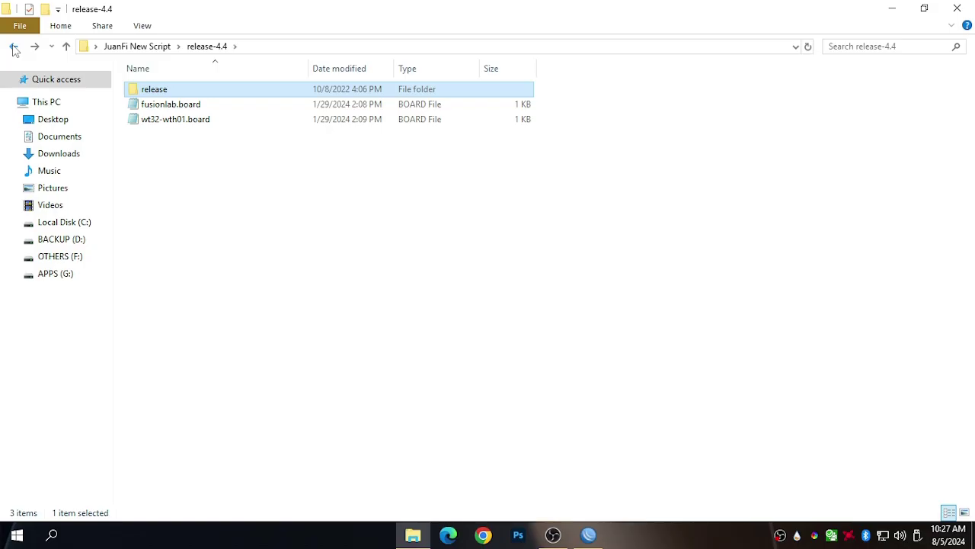
pyautogui.click(13, 48)
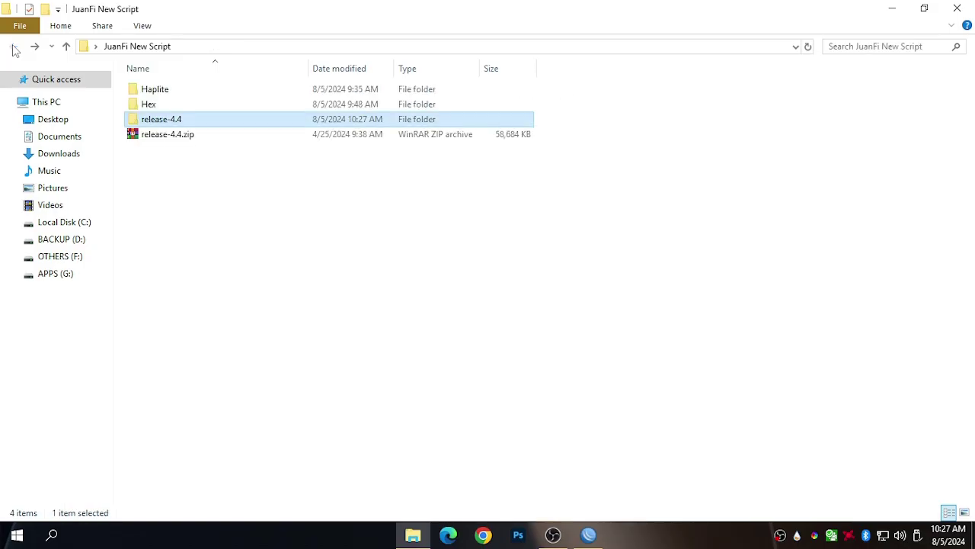
pyautogui.doubleClick(182, 122)
pyautogui.doubleClick(183, 90)
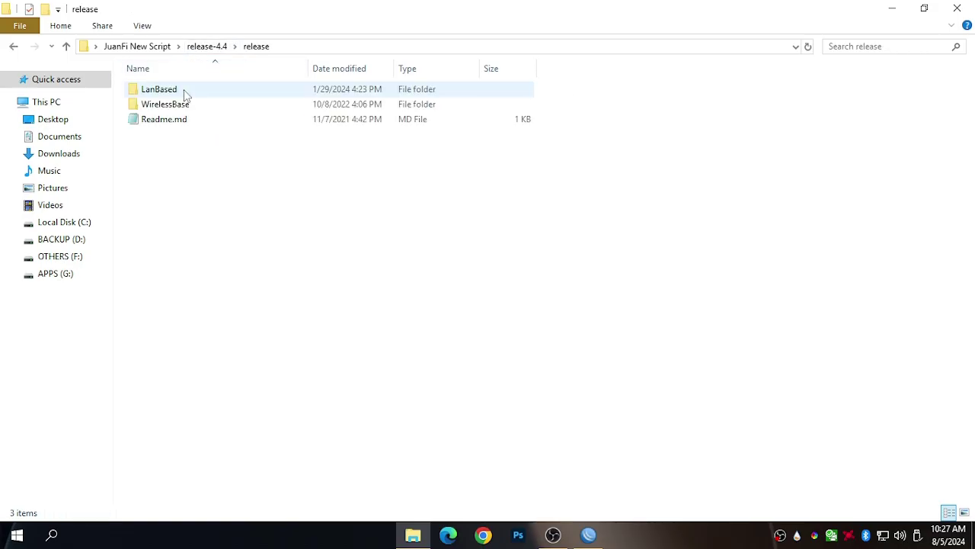
pyautogui.moveTo(171, 97)
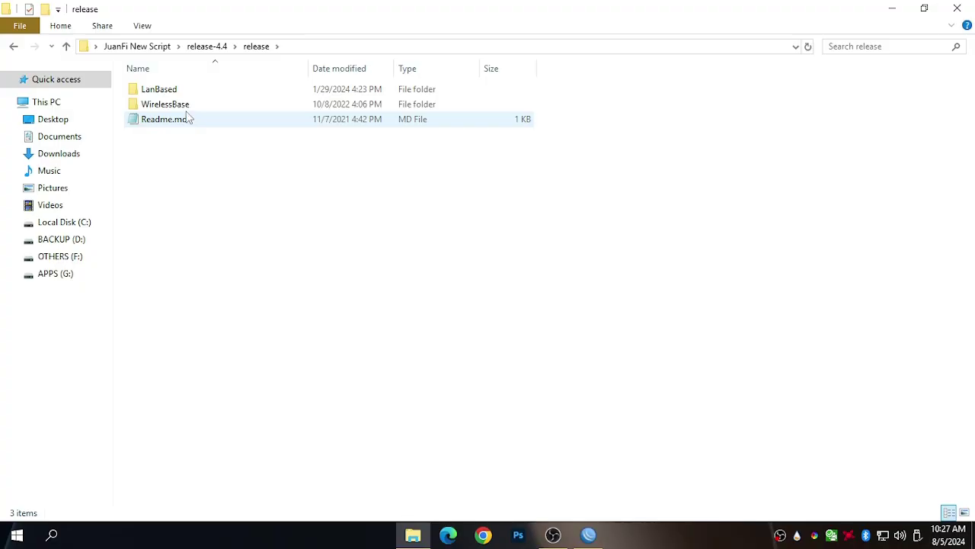
pyautogui.click(186, 107)
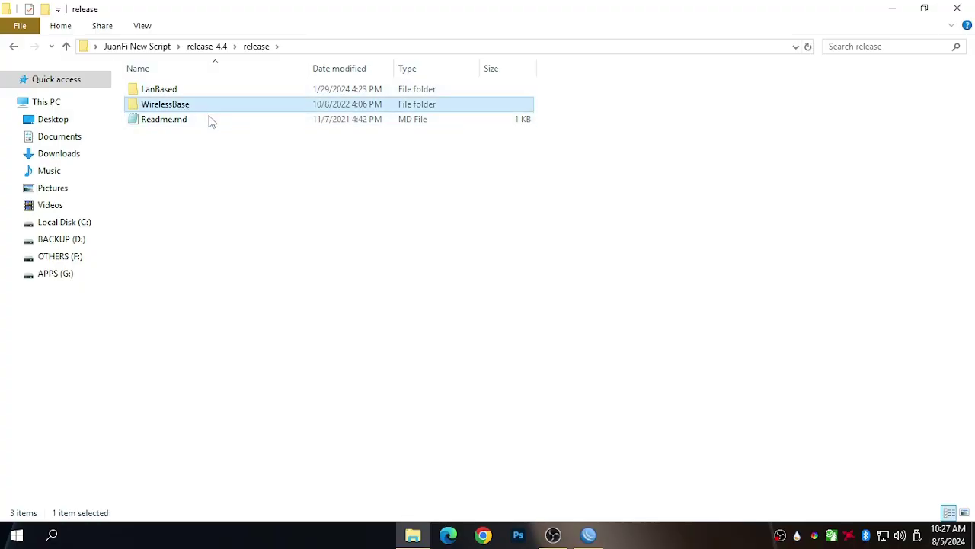
pyautogui.doubleClick(176, 91)
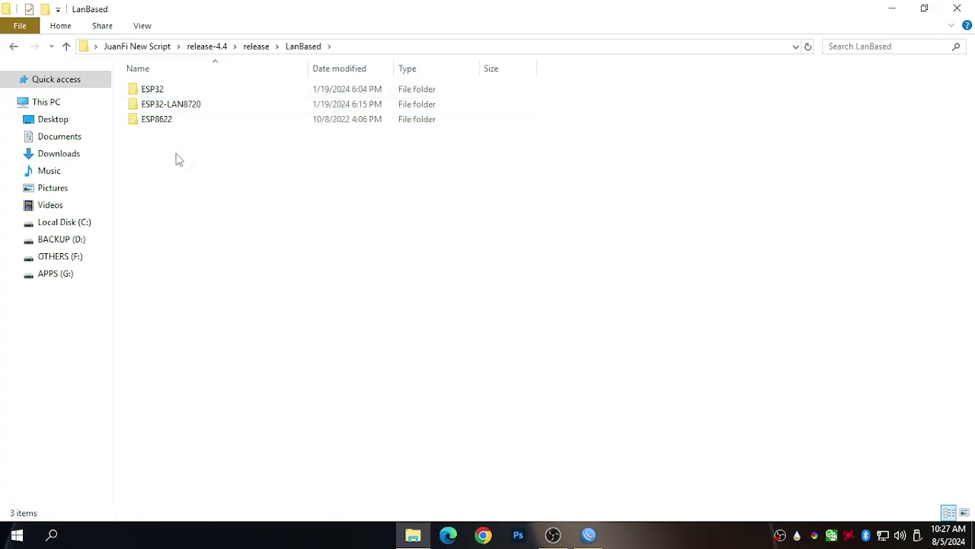
pyautogui.doubleClick(181, 122)
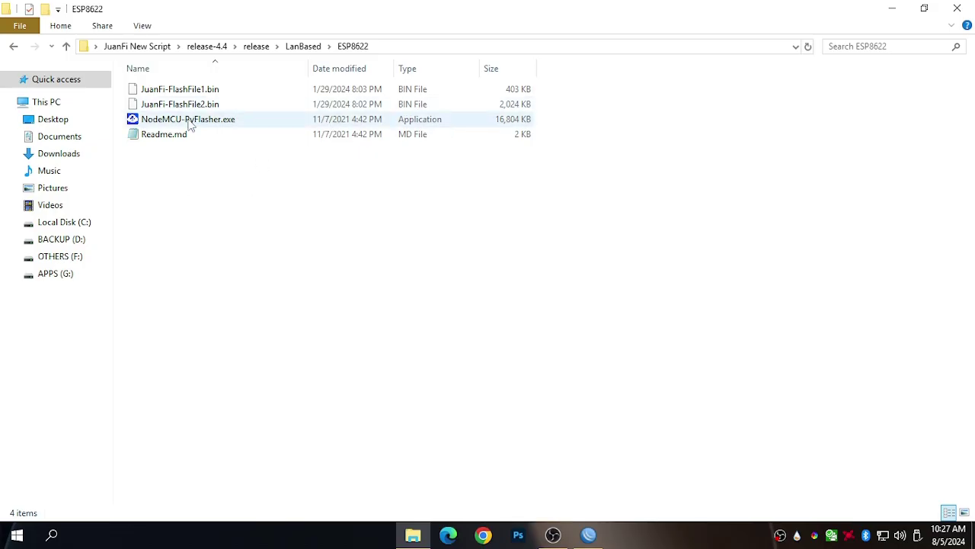
# Return to the WirelessBase > ES8622 folder holding the JuanFi .bin files and NodeMCU-PyFlasher.exe.
pyautogui.click(9, 47)
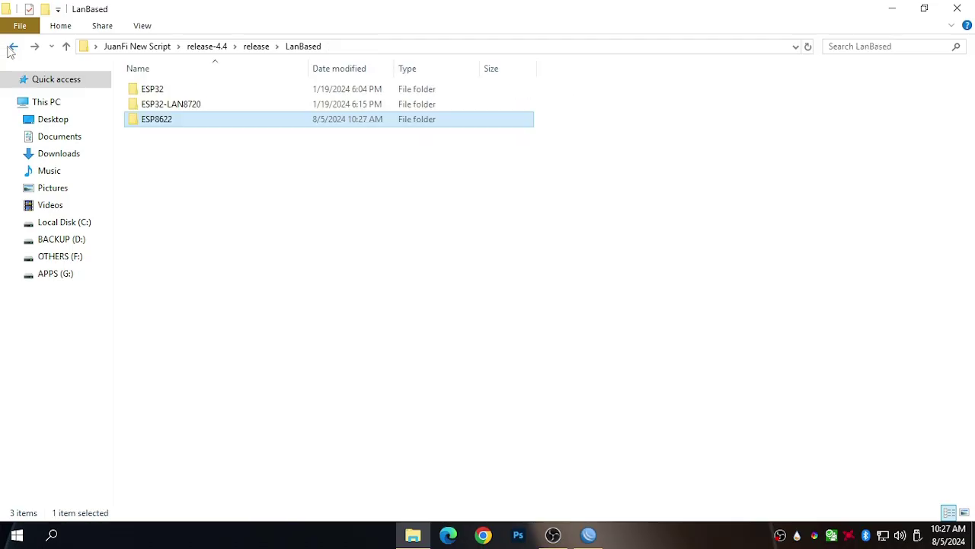
pyautogui.click(9, 48)
pyautogui.click(9, 48)
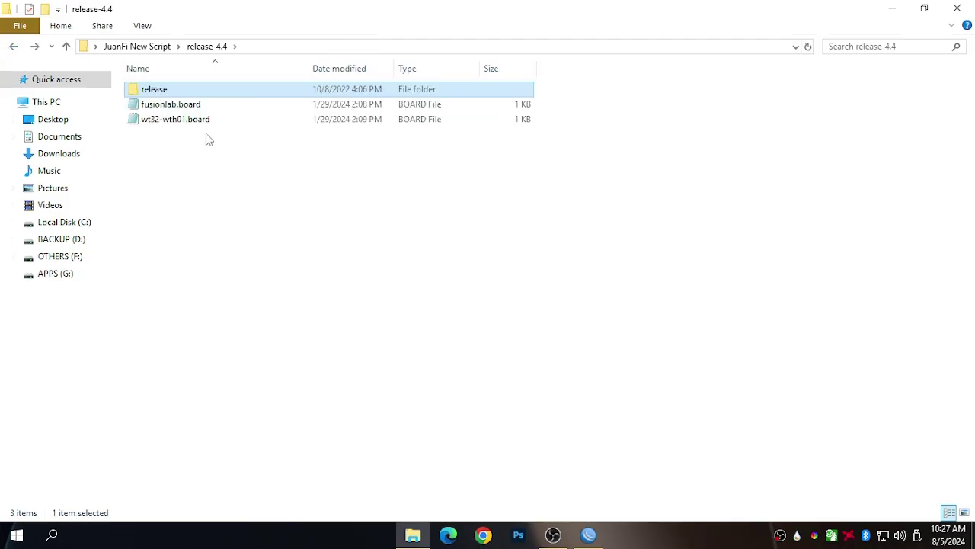
pyautogui.doubleClick(179, 90)
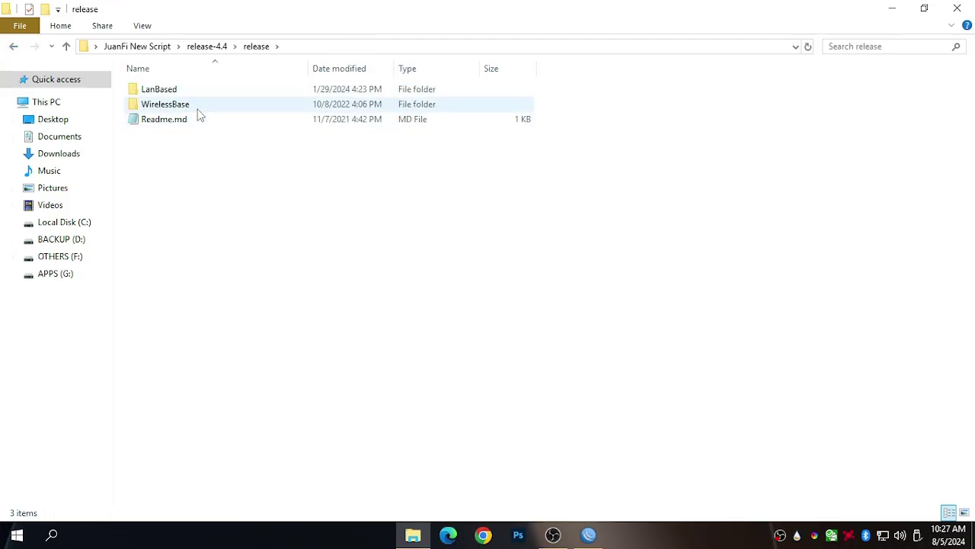
pyautogui.doubleClick(196, 107)
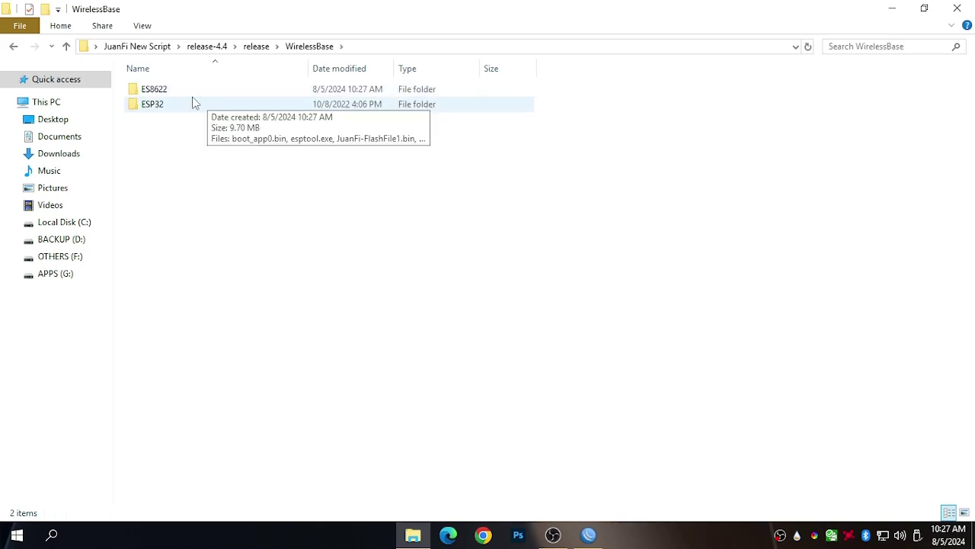
pyautogui.doubleClick(187, 93)
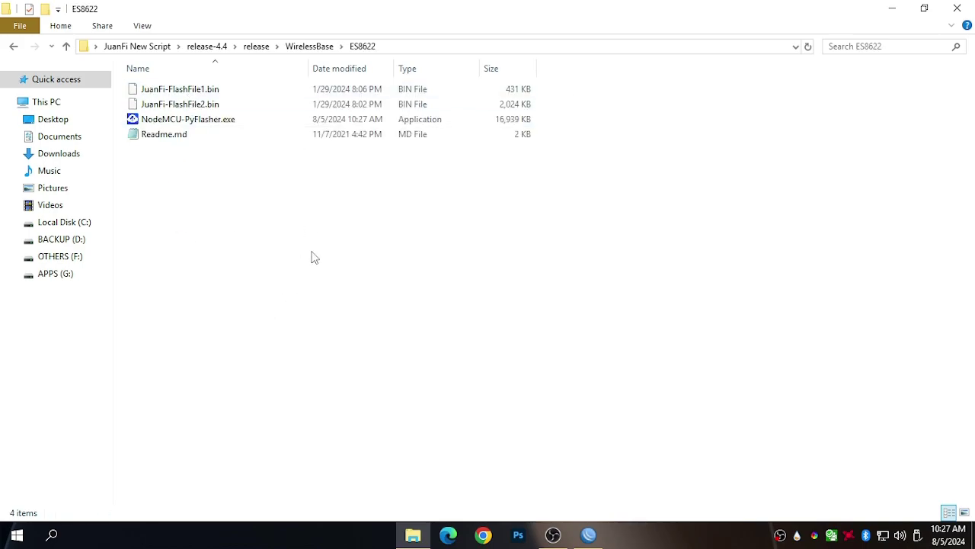
# Launch NodeMCU-PyFlasher.exe and select COM3 as the serial port.
pyautogui.click(201, 128)
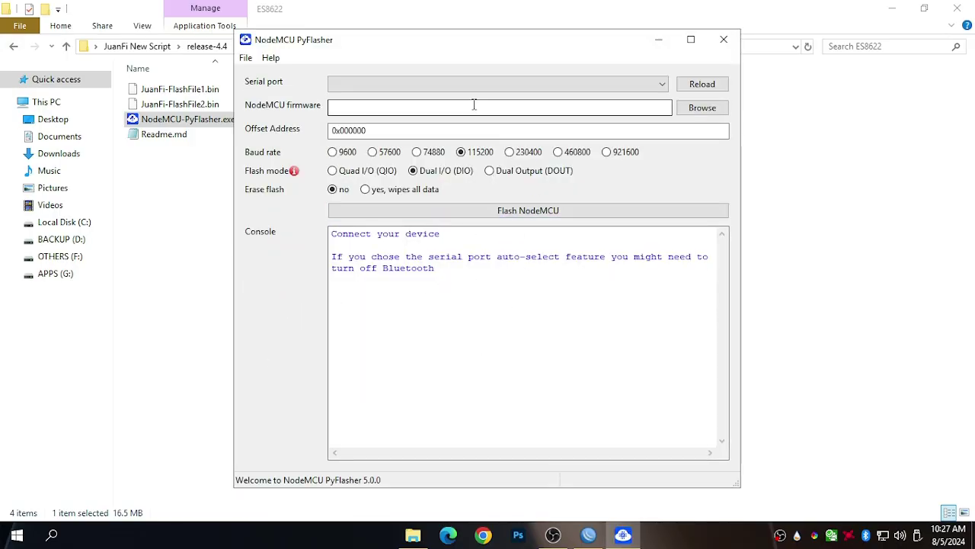
pyautogui.click(476, 91)
pyautogui.click(430, 131)
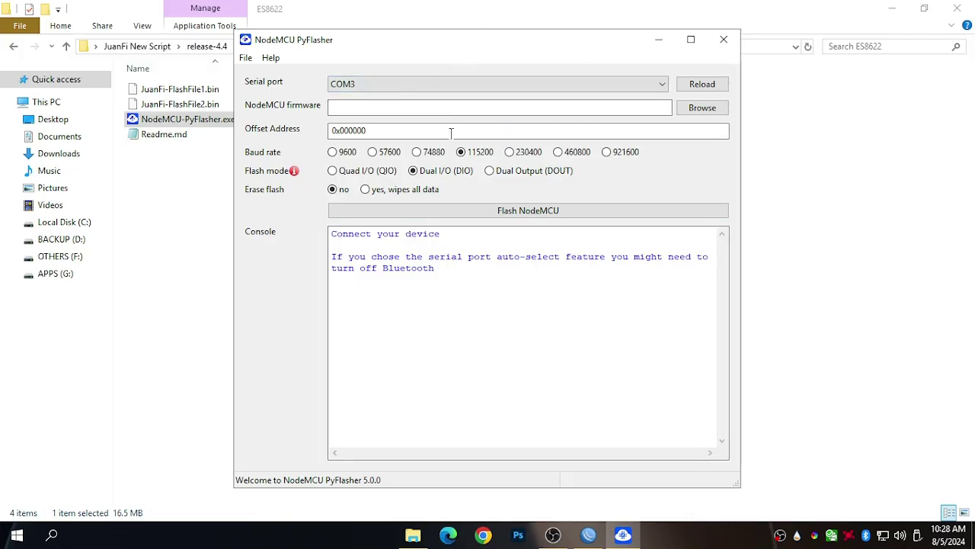
pyautogui.click(407, 84)
pyautogui.click(391, 142)
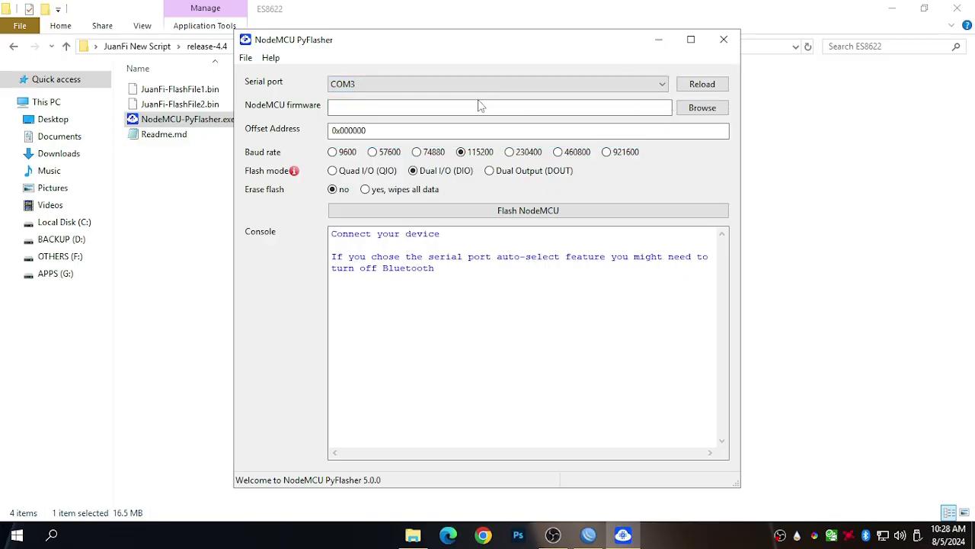
pyautogui.click(432, 90)
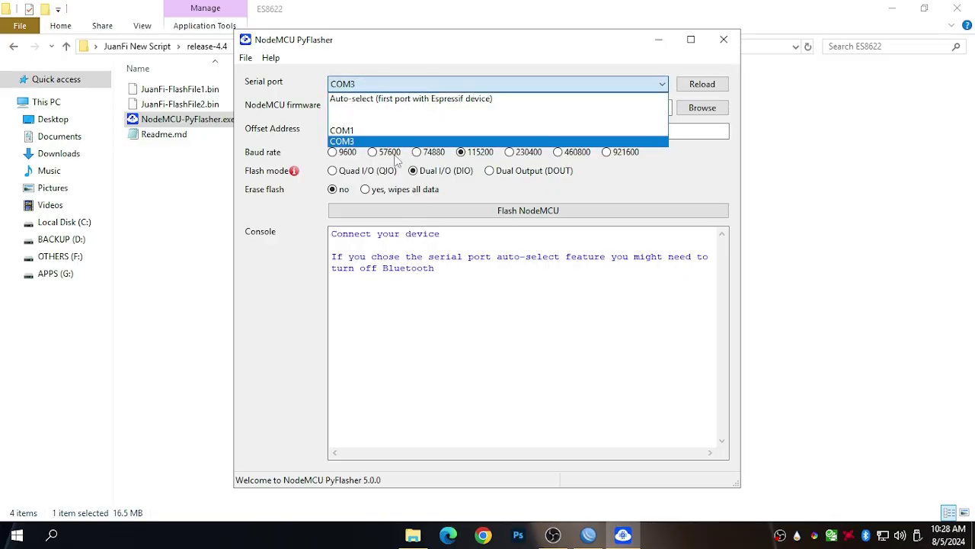
pyautogui.click(374, 136)
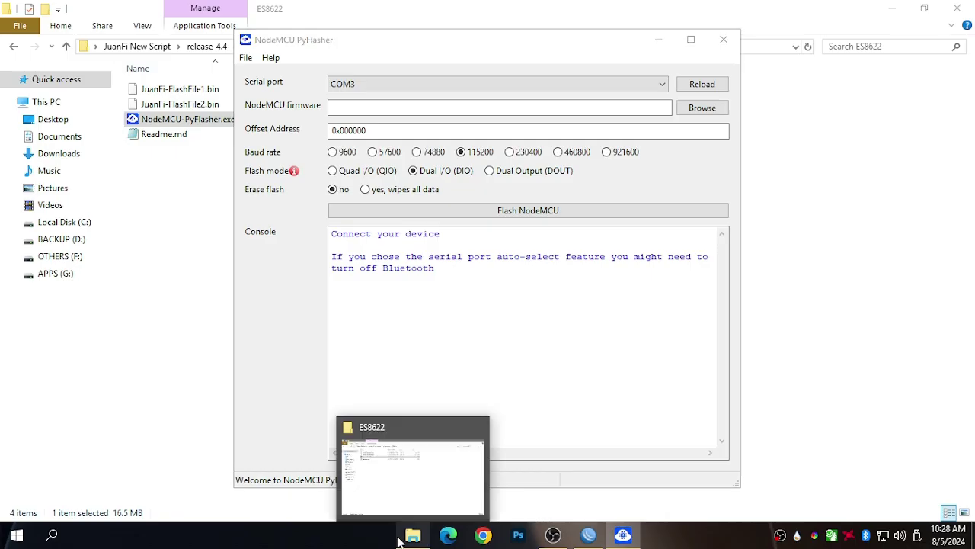
# Copy CH341SER.zip from the Pisowifi folder on APPS (G:).
pyautogui.click(402, 538)
pyautogui.click(73, 277)
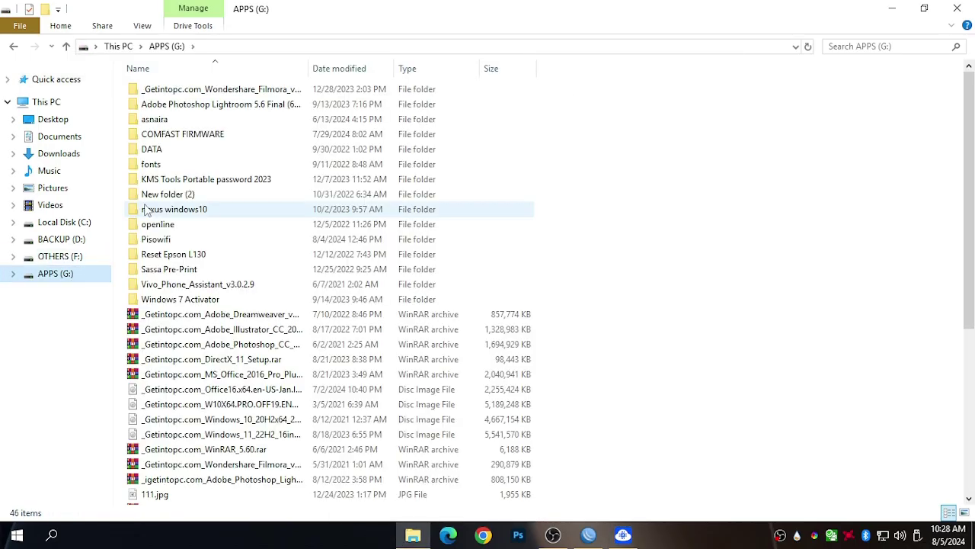
pyautogui.doubleClick(158, 240)
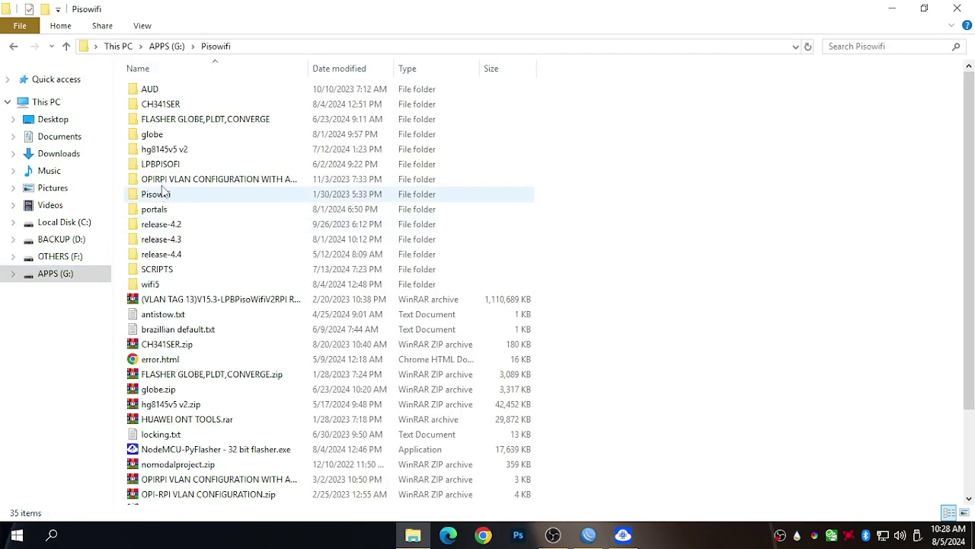
pyautogui.rightClick(177, 344)
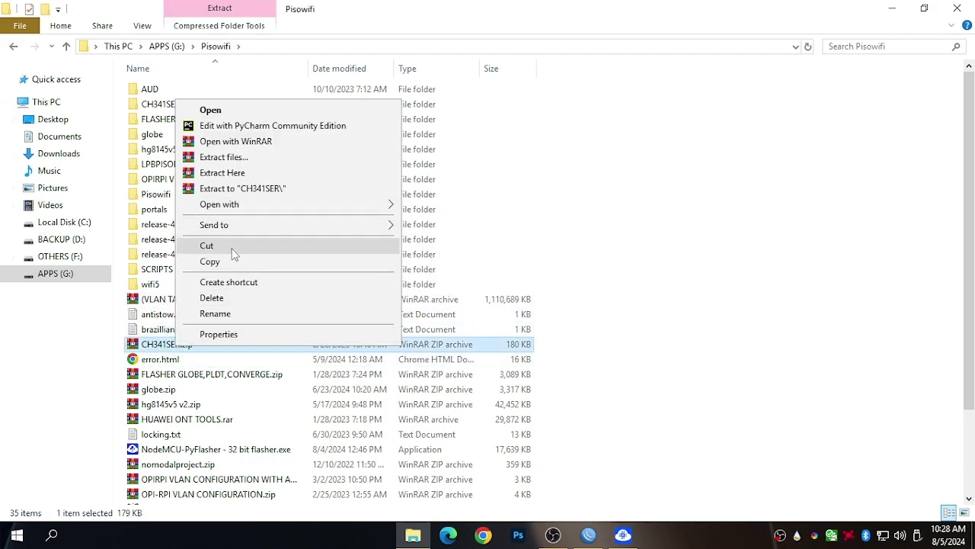
pyautogui.click(226, 260)
# Paste CH341SER.zip into JuanFi New Script and open it in WinRAR.
pyautogui.click(891, 8)
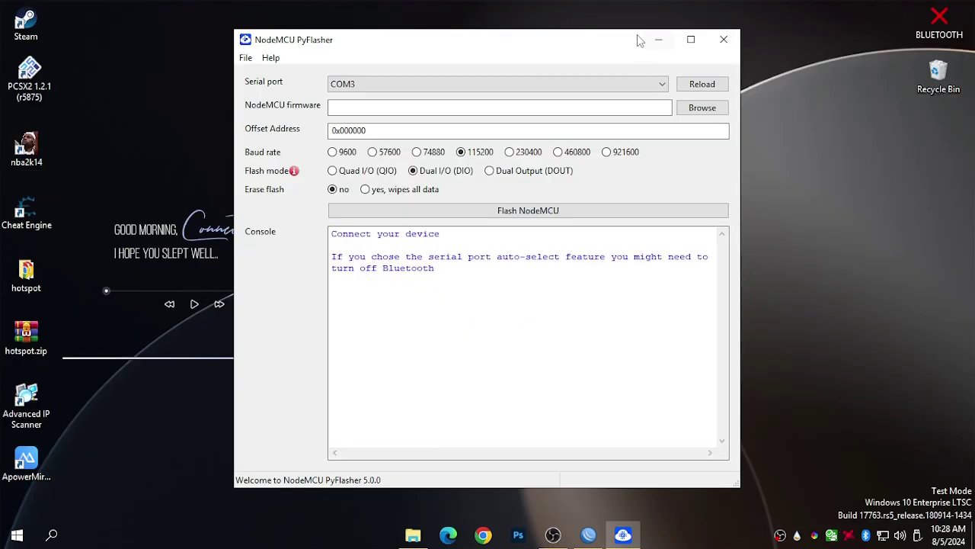
pyautogui.click(647, 35)
pyautogui.doubleClick(627, 168)
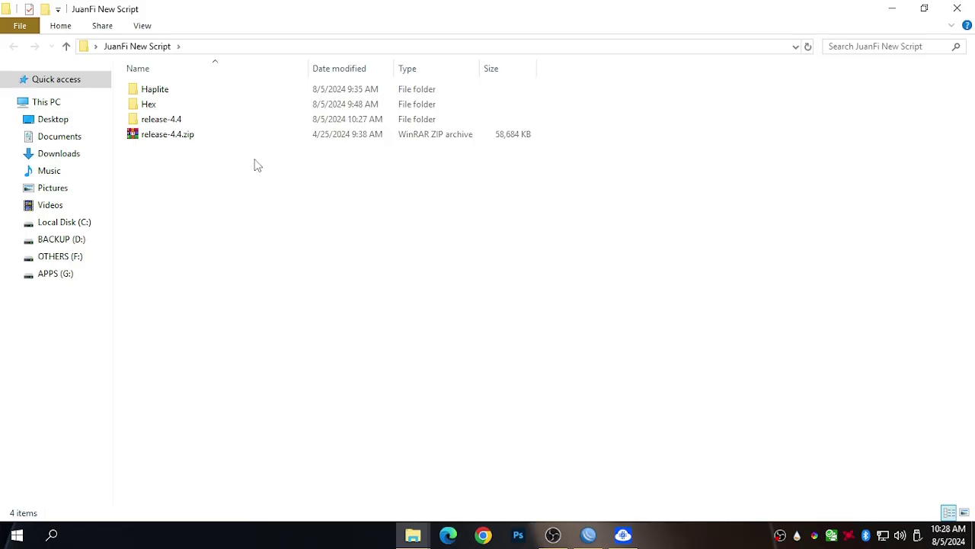
pyautogui.rightClick(257, 163)
pyautogui.click(295, 280)
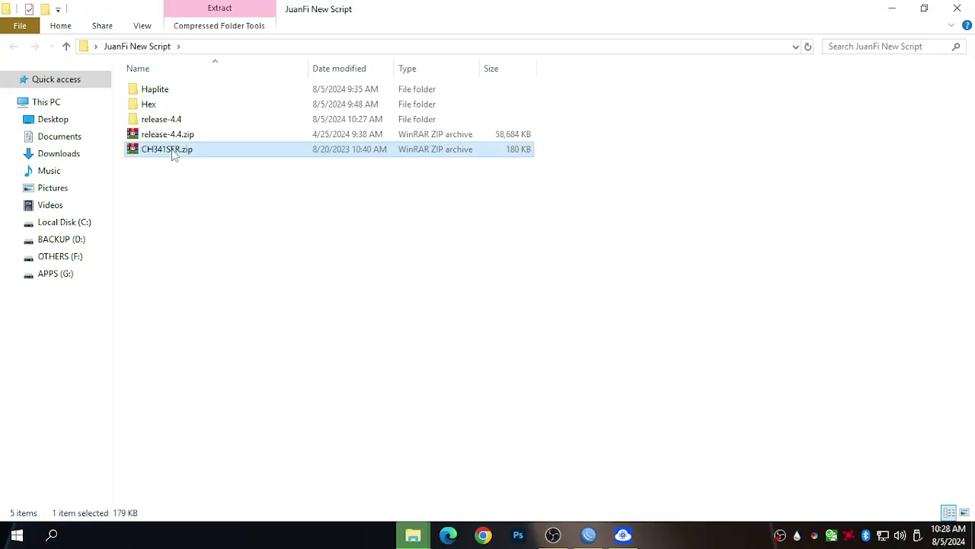
pyautogui.doubleClick(174, 153)
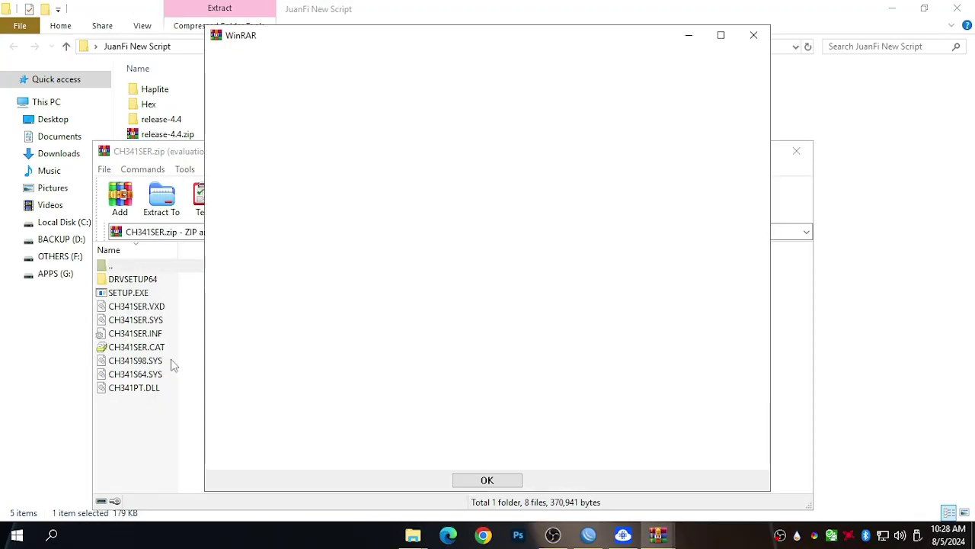
# Dismiss WinRAR's evaluation notice, select SETUP.EXE in CH341SER.zip, then close the archive.
pyautogui.click(755, 35)
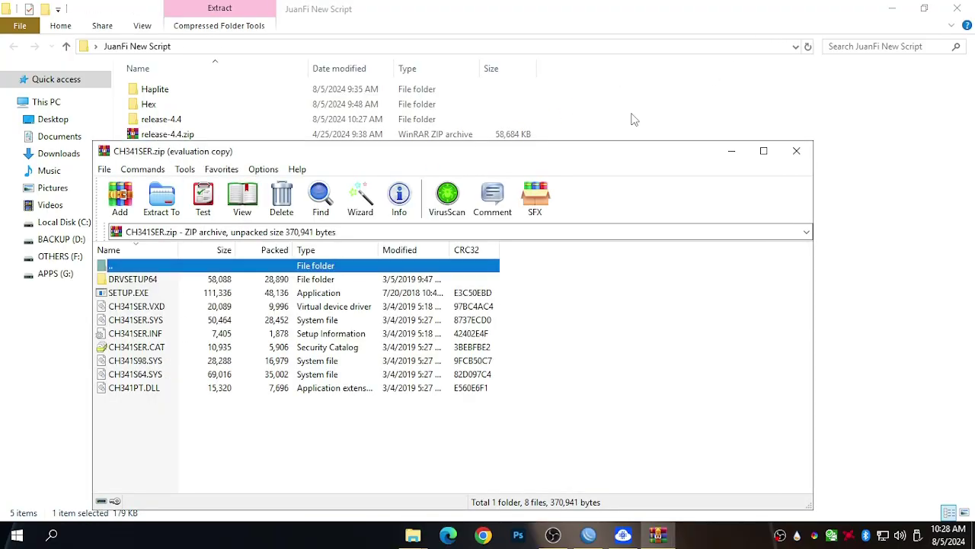
pyautogui.click(136, 295)
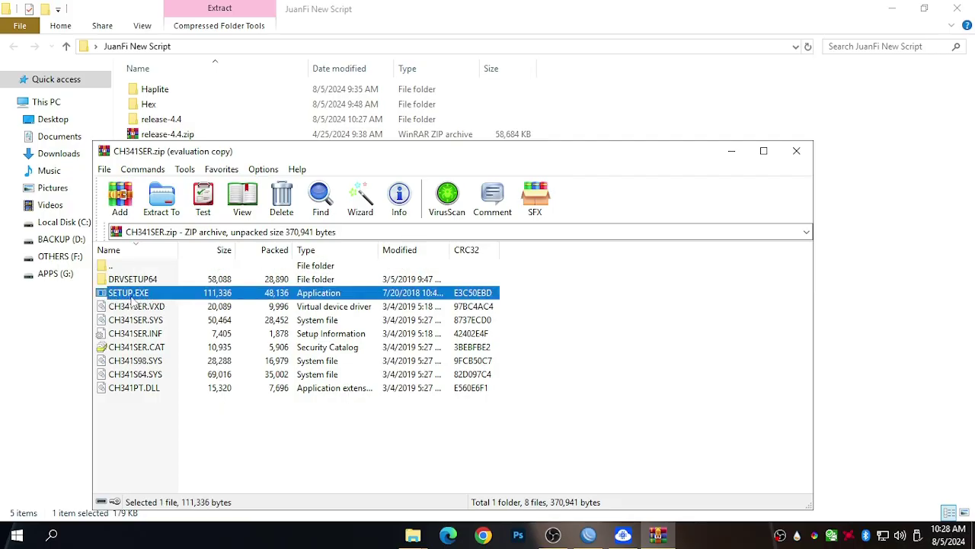
pyautogui.click(796, 151)
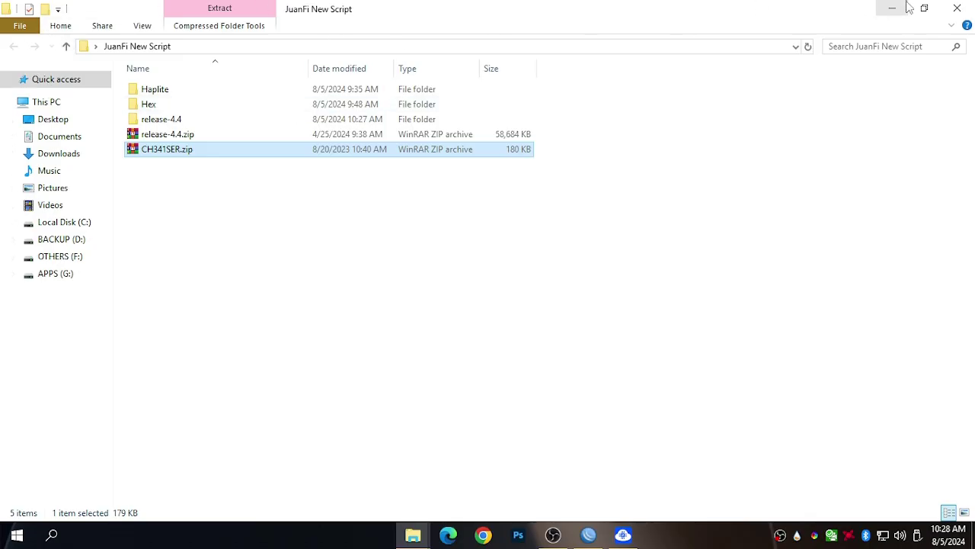
# Flash JuanFi-FlashFile1.bin on COM3 with Erase flash set to 'yes, wipes all data'.
pyautogui.click(958, 9)
pyautogui.click(622, 535)
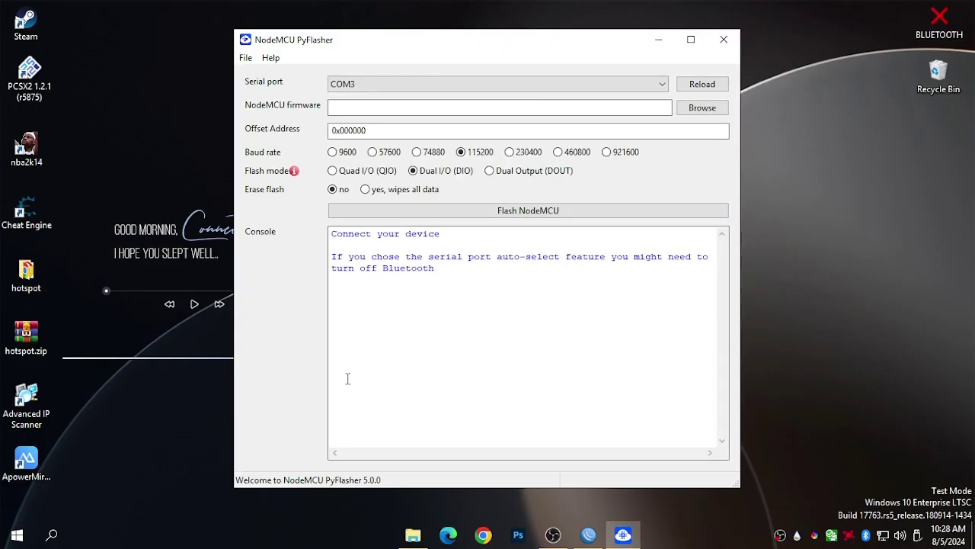
pyautogui.click(373, 86)
pyautogui.click(256, 88)
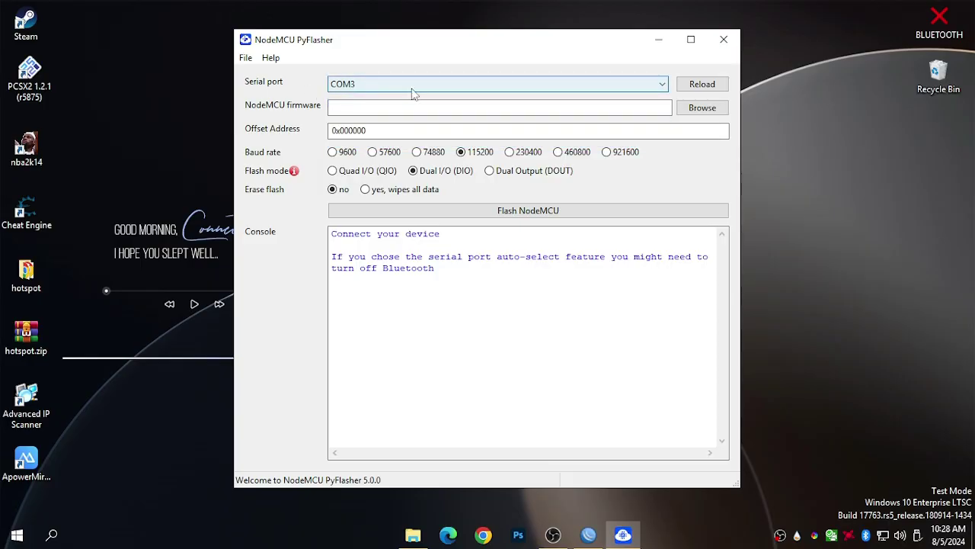
pyautogui.click(702, 108)
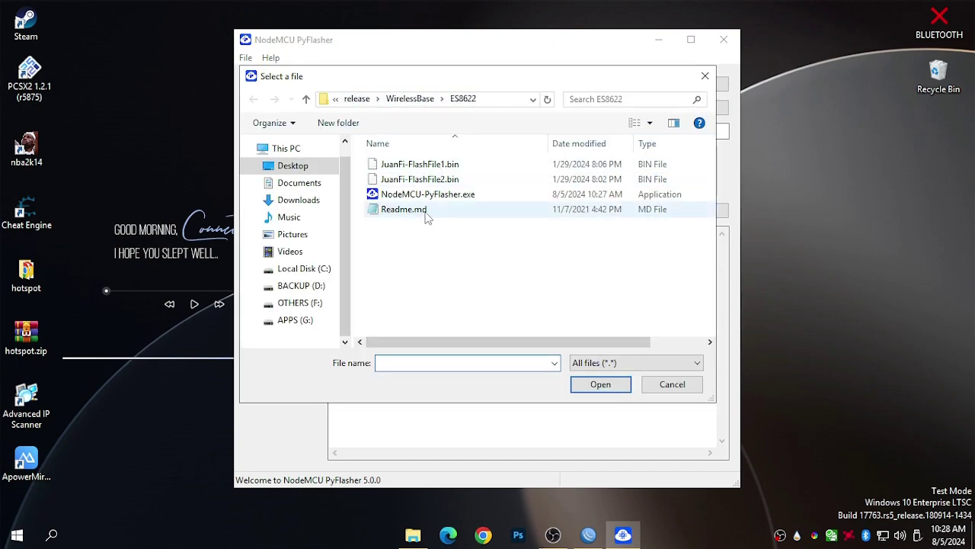
pyautogui.click(453, 164)
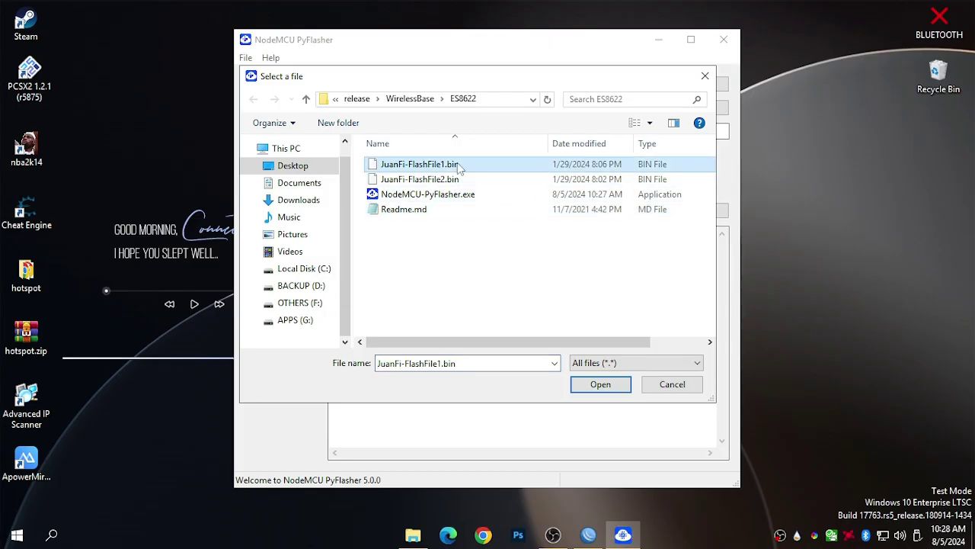
pyautogui.click(601, 384)
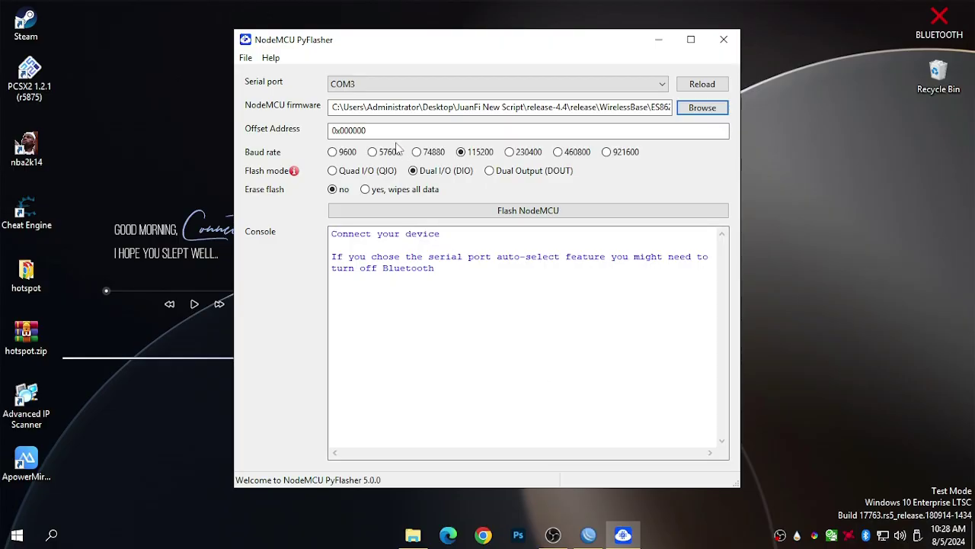
pyautogui.click(383, 190)
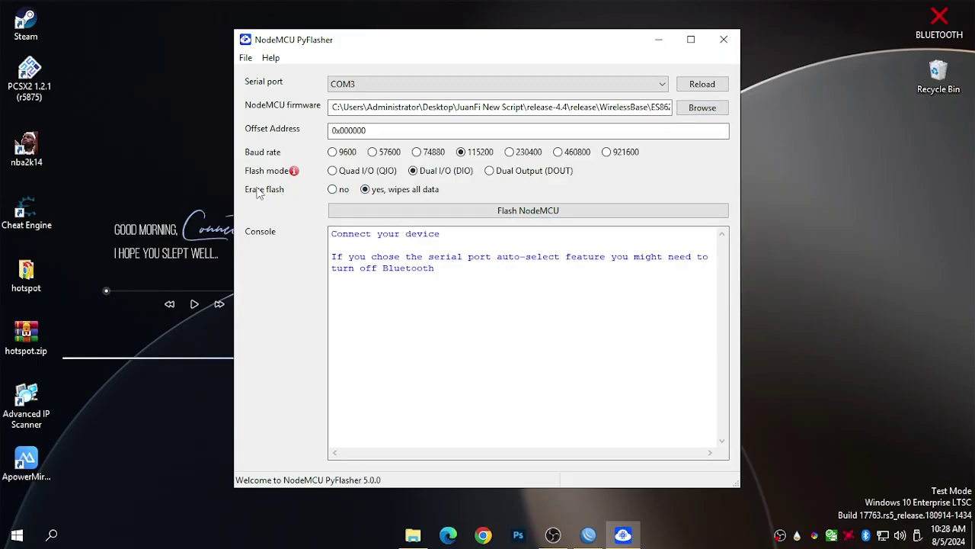
pyautogui.click(544, 217)
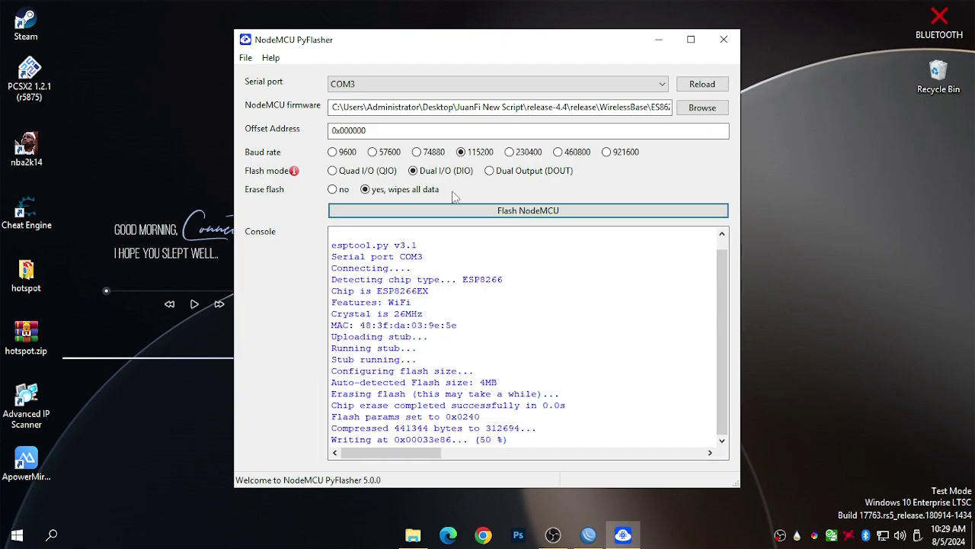
# Select the chip's MAC address in the flasher console output.
pyautogui.moveTo(465, 326); pyautogui.dragTo(360, 326)
pyautogui.click(499, 320)
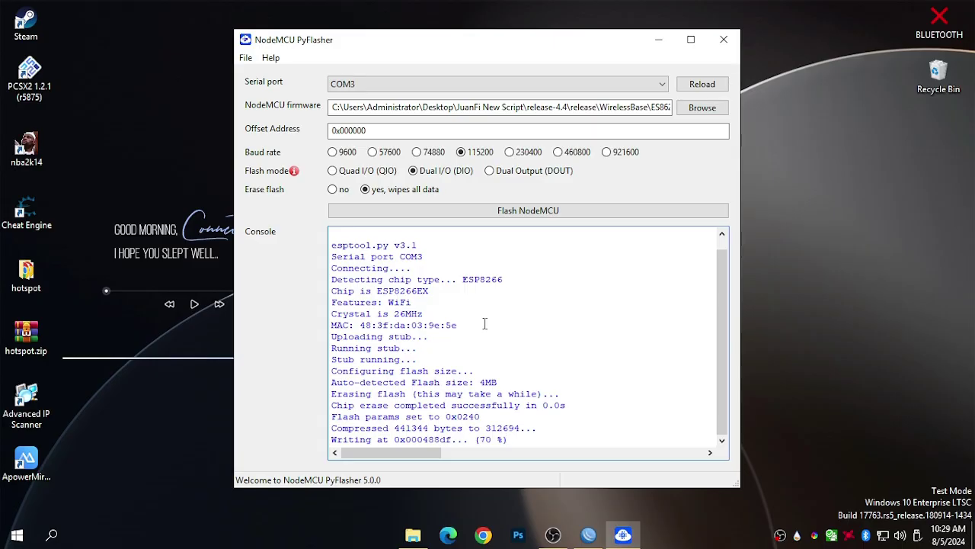
pyautogui.moveTo(484, 324); pyautogui.dragTo(362, 325)
pyautogui.moveTo(466, 236); pyautogui.dragTo(359, 230)
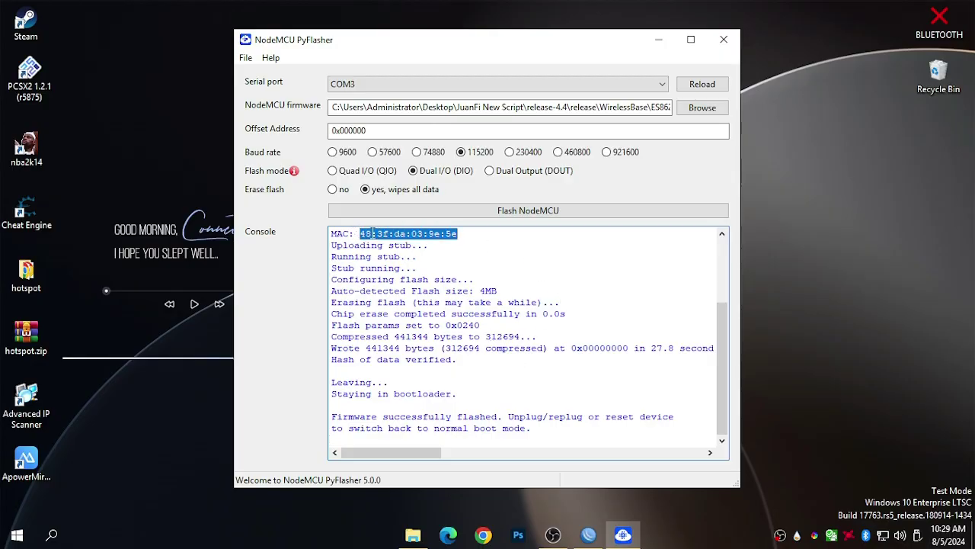
# Copy the MAC address and create a New Text Document on the desktop.
pyautogui.rightClick(373, 233)
pyautogui.click(395, 275)
pyautogui.rightClick(696, 189)
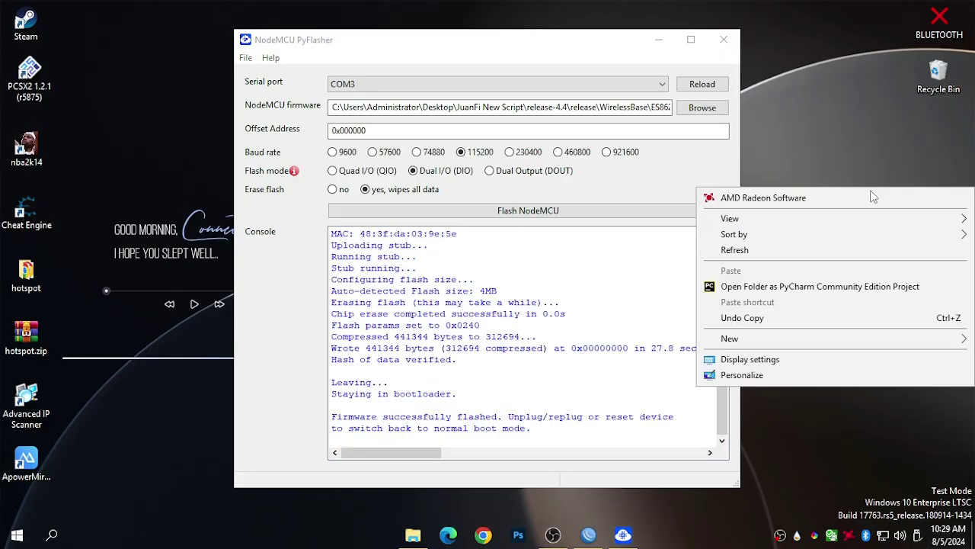
pyautogui.click(806, 338)
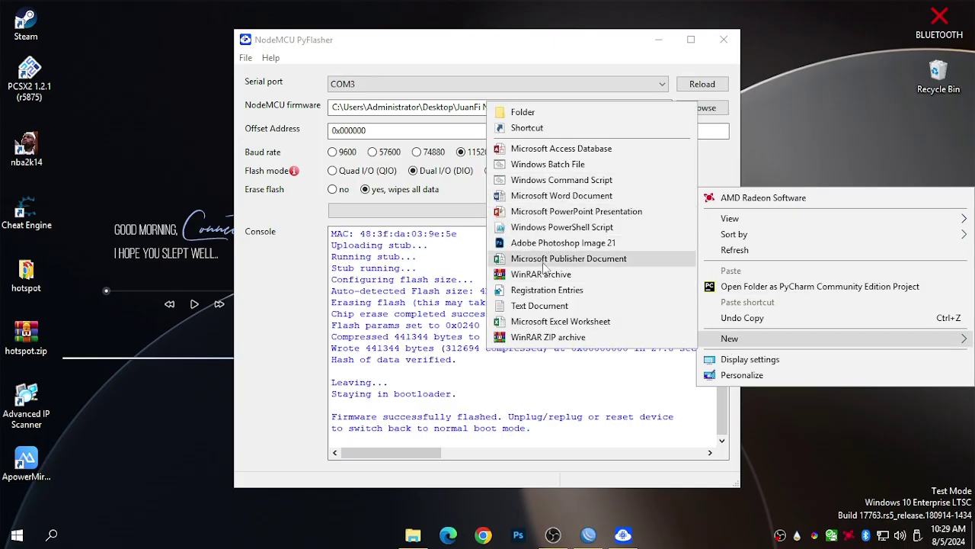
pyautogui.click(540, 305)
pyautogui.click(879, 201)
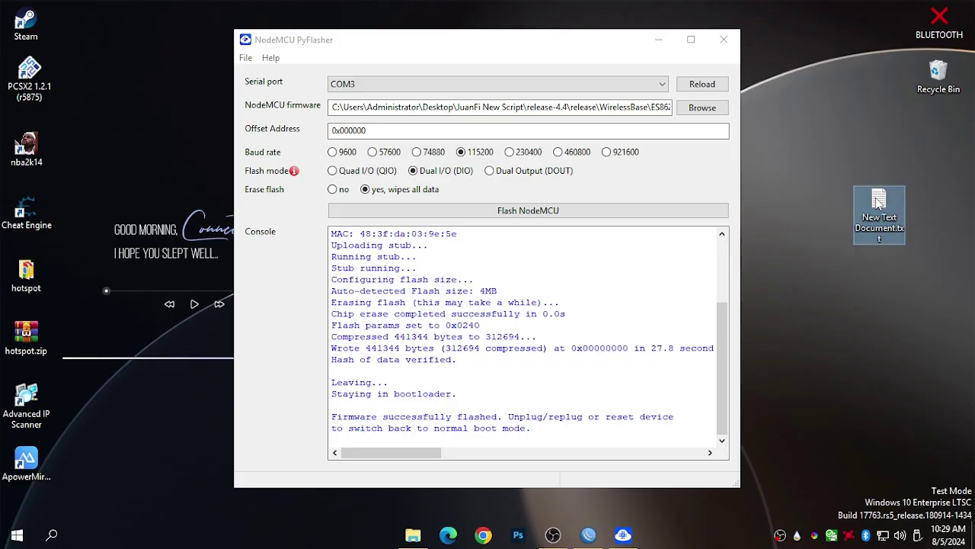
# Paste MAC 48:3f:da:03:9e:5e into the document in Notepad, then return to the flasher.
pyautogui.doubleClick(879, 200)
pyautogui.rightClick(555, 131)
pyautogui.click(600, 199)
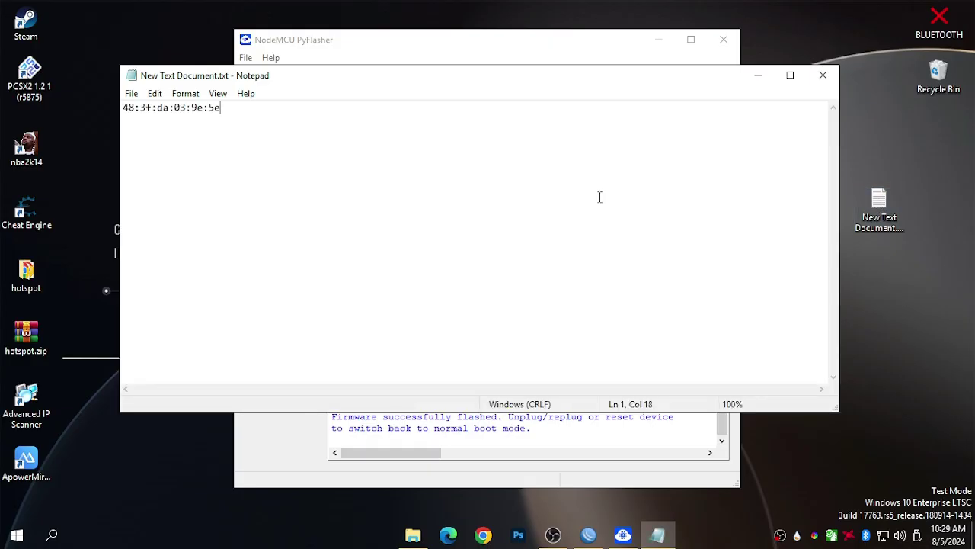
pyautogui.click(764, 76)
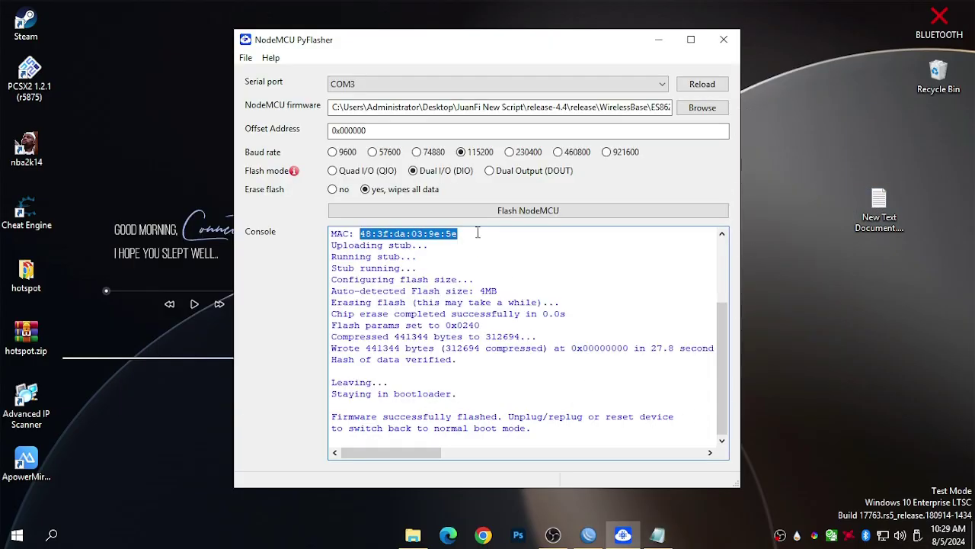
pyautogui.click(625, 252)
# Flash JuanFi-FlashFile2.bin with Erase flash 'no' and offset 0x200000, then close PyFlasher.
pyautogui.click(702, 108)
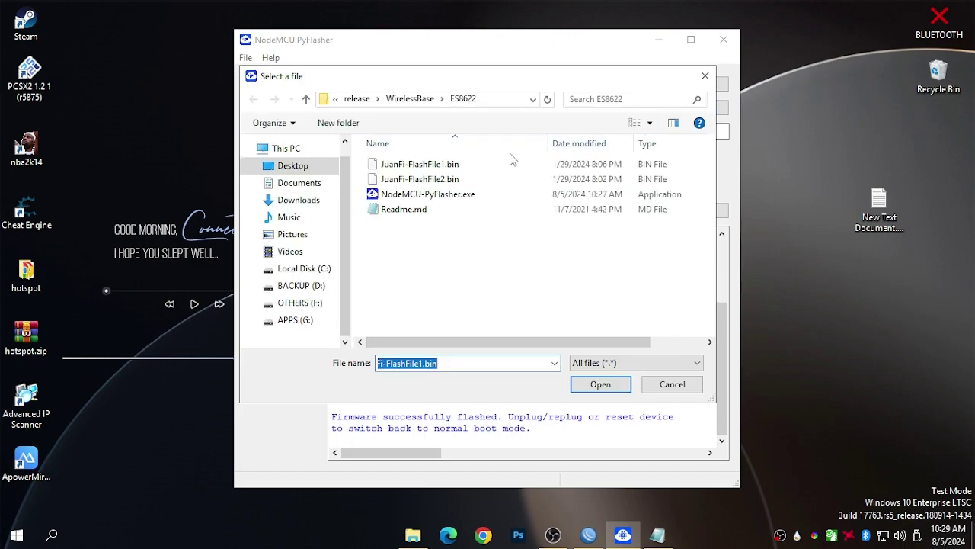
pyautogui.click(444, 180)
pyautogui.click(601, 384)
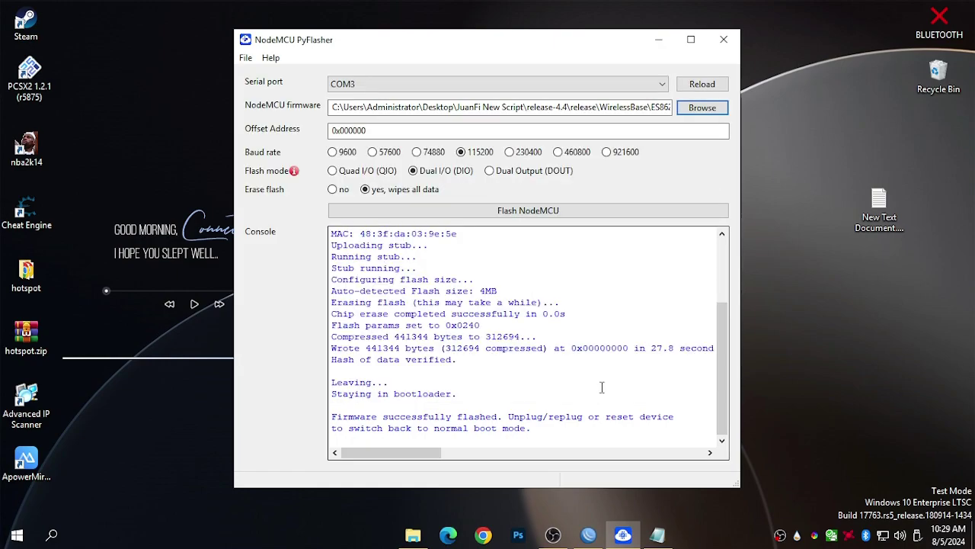
pyautogui.click(342, 190)
pyautogui.click(346, 130)
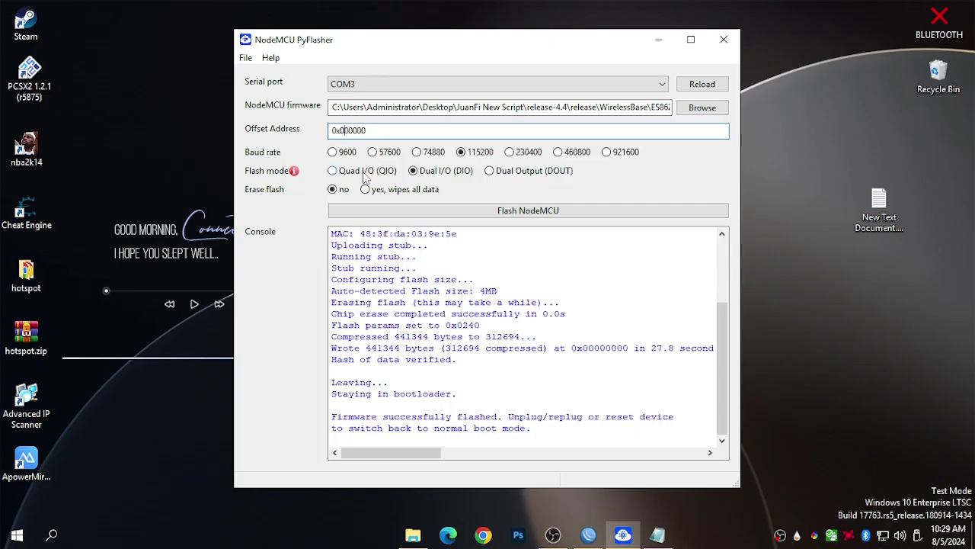
pyautogui.write('2')
pyautogui.click(461, 212)
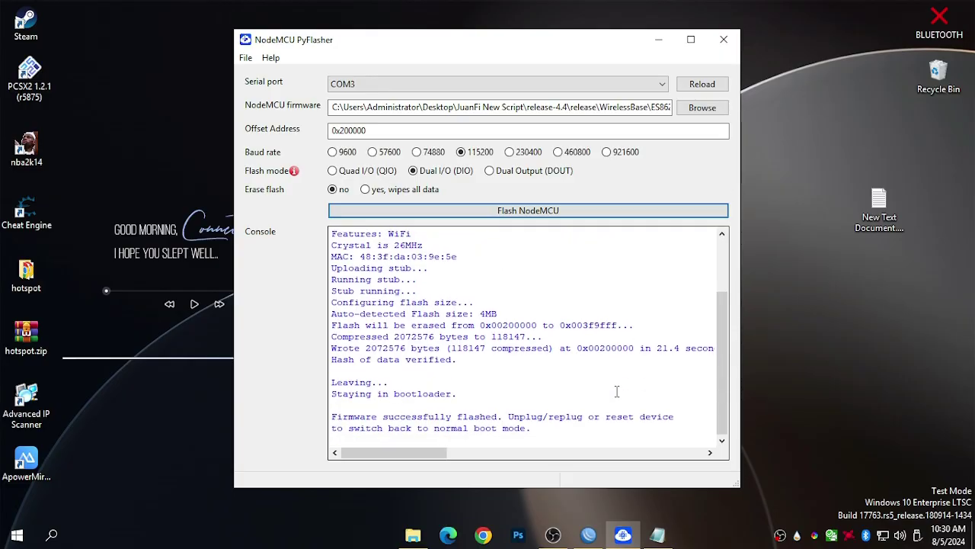
pyautogui.click(723, 39)
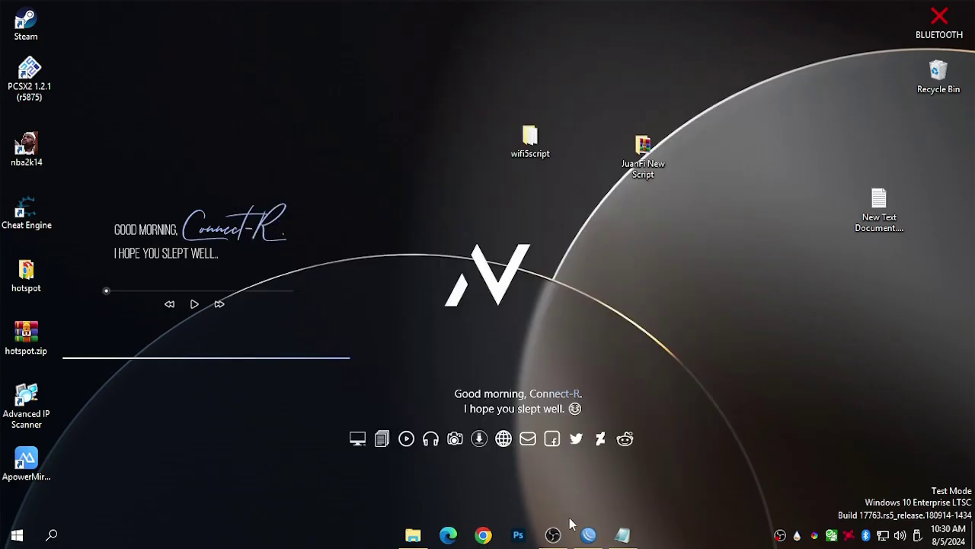
# Connect to router 18:FD:74:2B:6F:D6 and choose Reset Configuration with No Default Configuration and Do Not Backup.
pyautogui.click(610, 491)
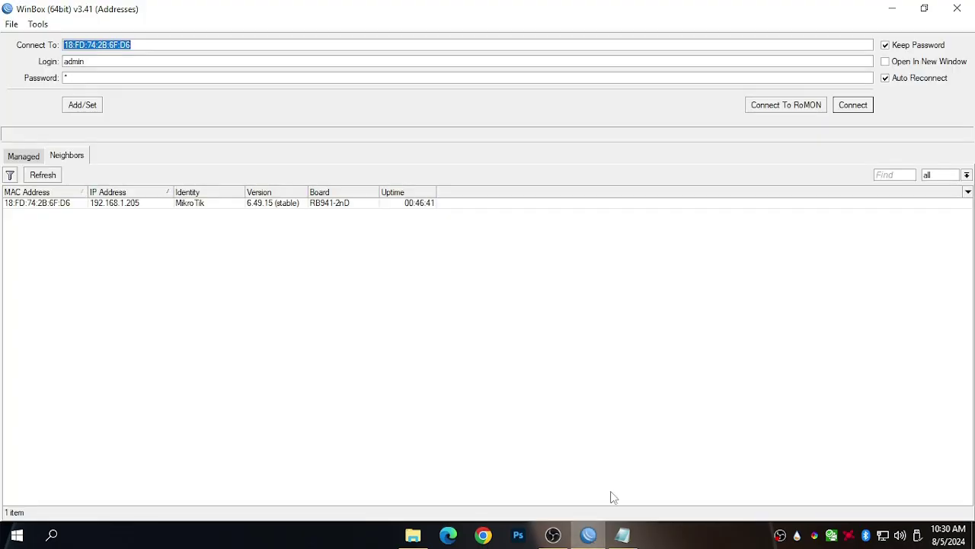
pyautogui.click(37, 208)
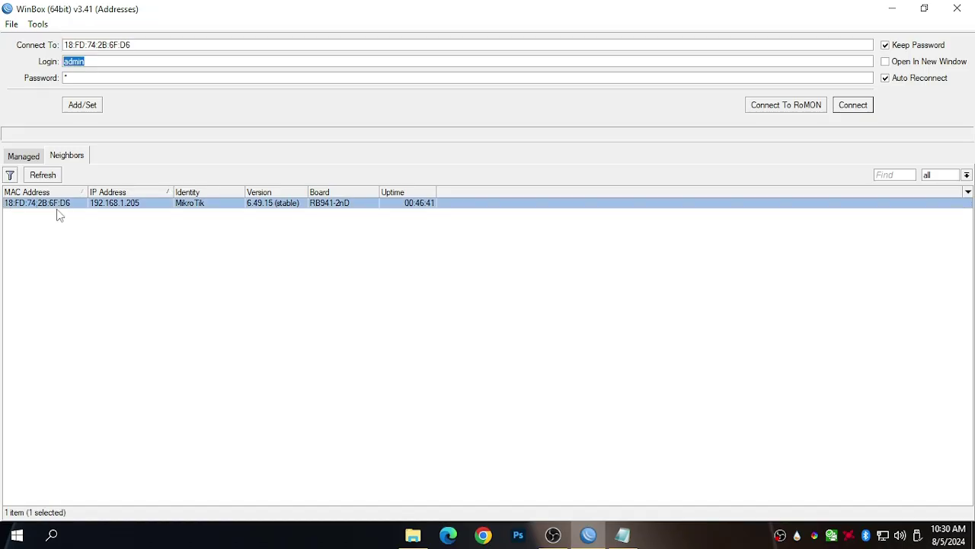
pyautogui.click(861, 110)
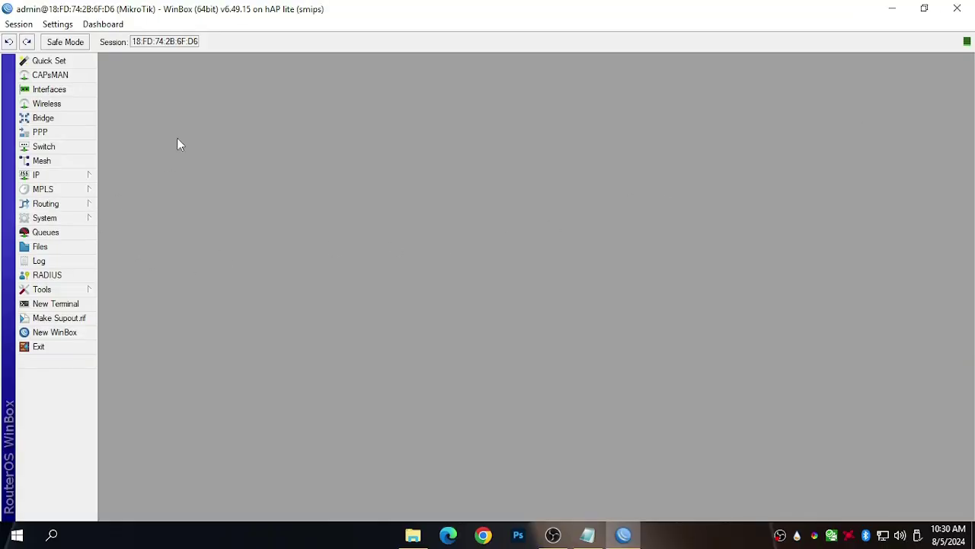
pyautogui.click(67, 219)
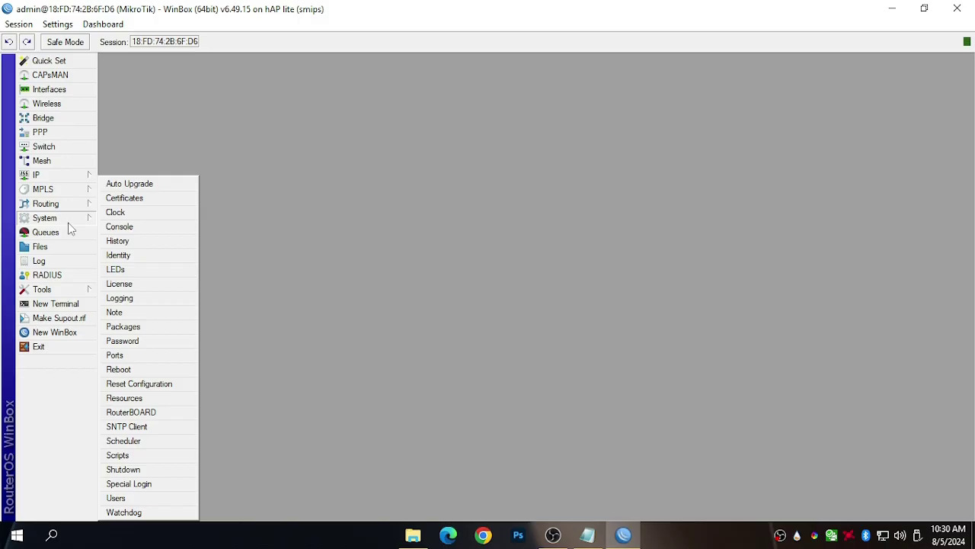
pyautogui.click(139, 384)
pyautogui.click(517, 299)
pyautogui.click(518, 312)
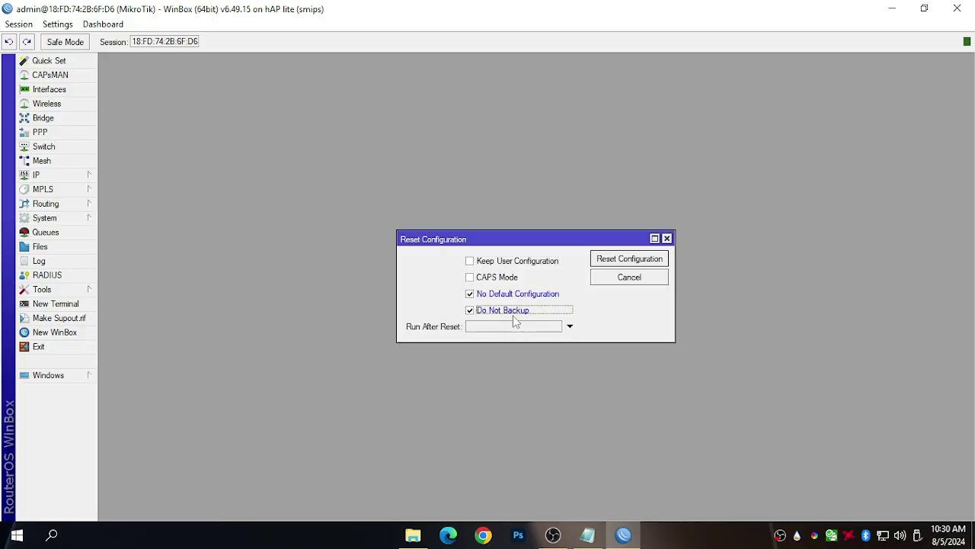
# Confirm the configuration reset and reboot, then disconnect the WinBox session.
pyautogui.click(653, 263)
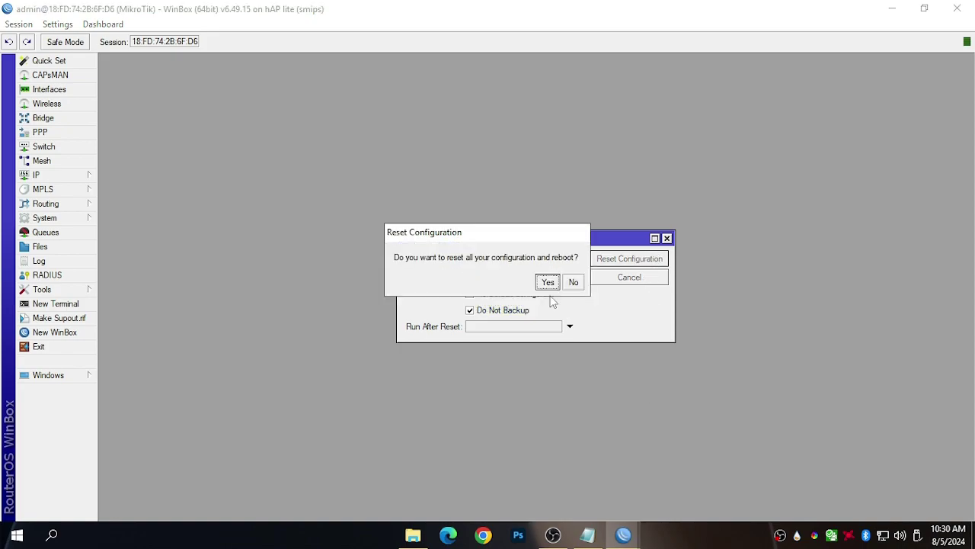
pyautogui.click(572, 282)
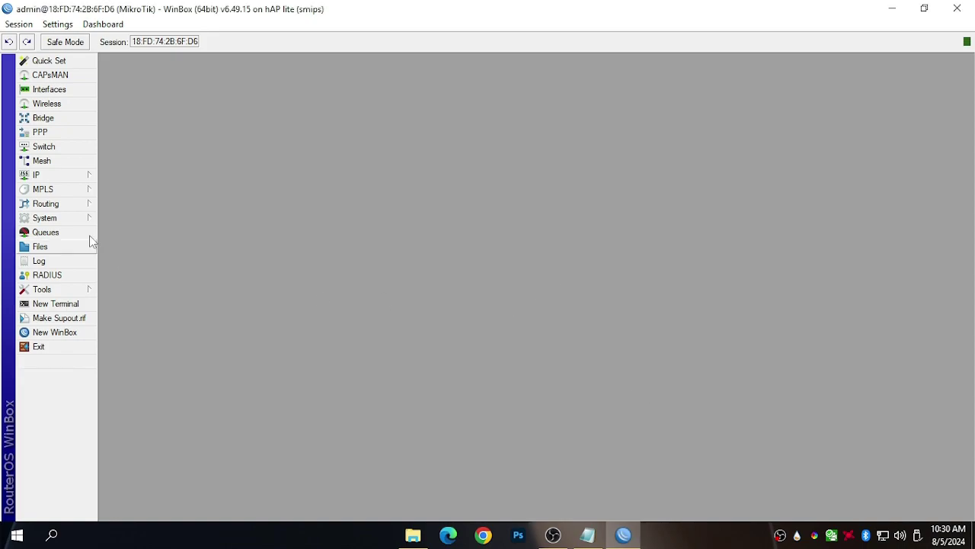
pyautogui.click(69, 218)
pyautogui.click(129, 383)
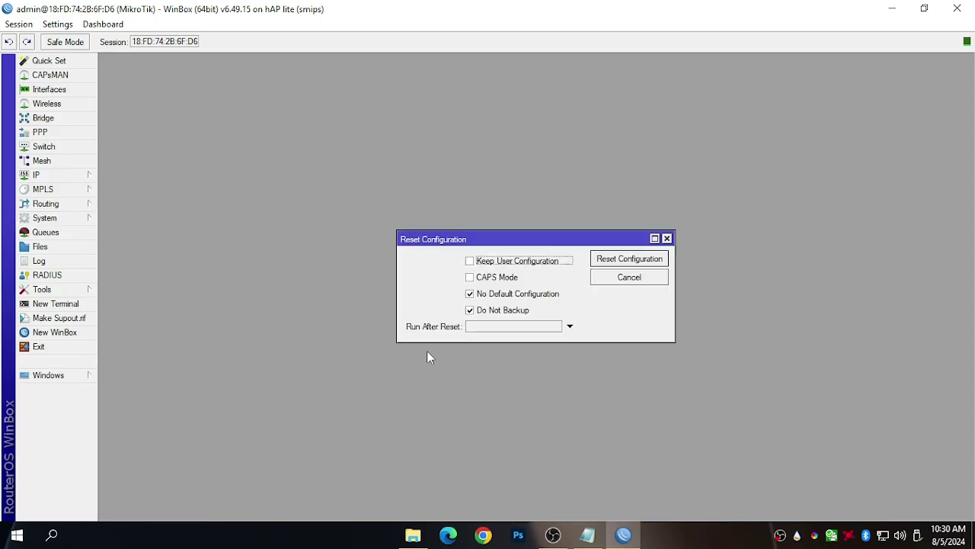
pyautogui.click(607, 260)
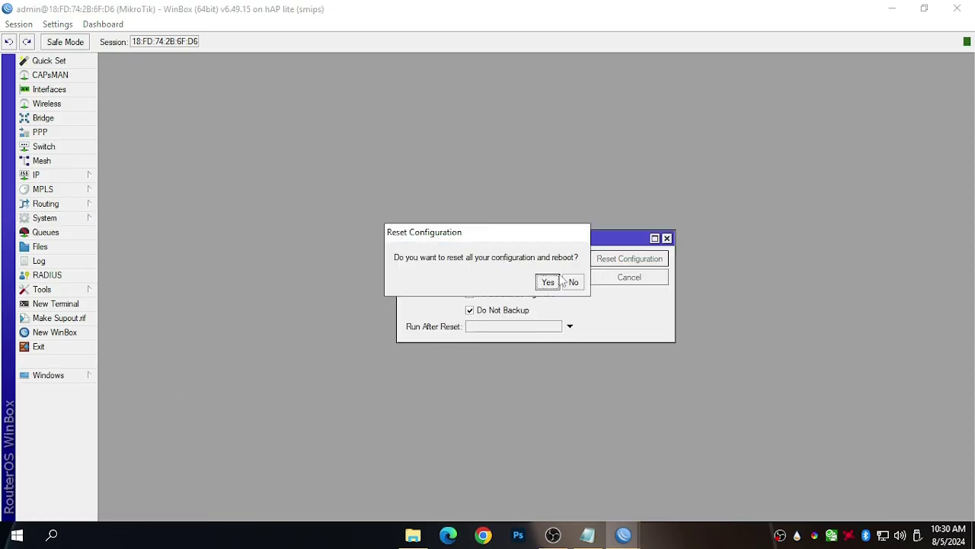
pyautogui.click(551, 281)
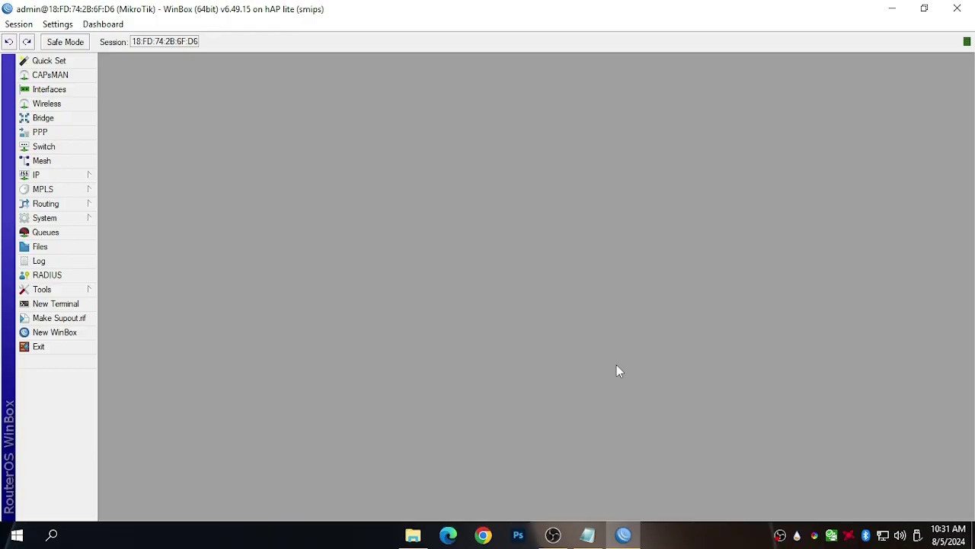
pyautogui.click(30, 25)
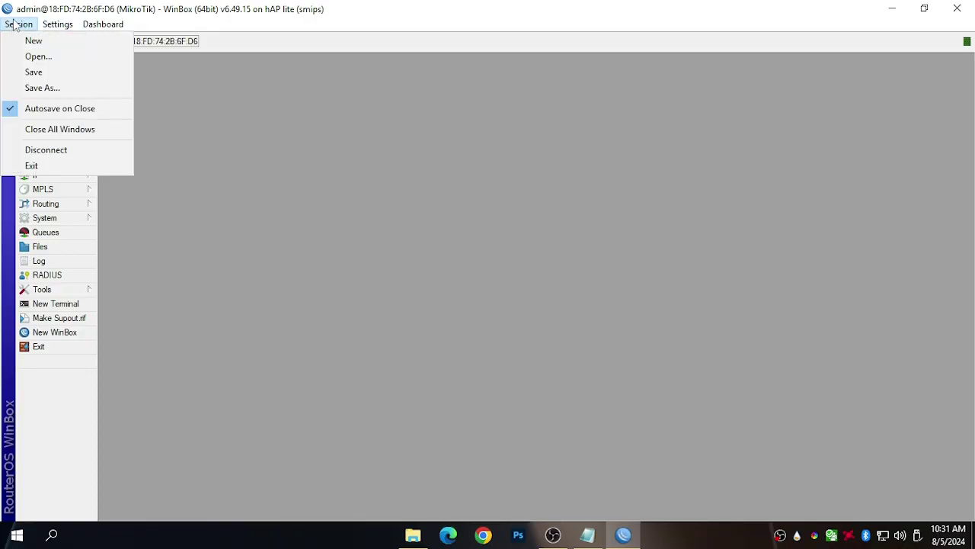
pyautogui.click(43, 149)
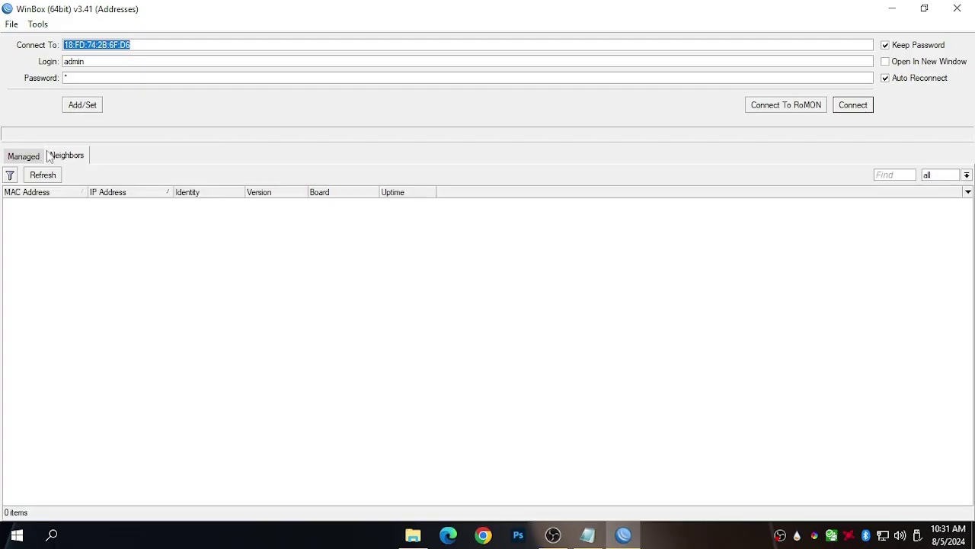
# Open WiFi5HexConfig.txt from the wifi5script folder to read it, then close it and the folder.
pyautogui.click(893, 8)
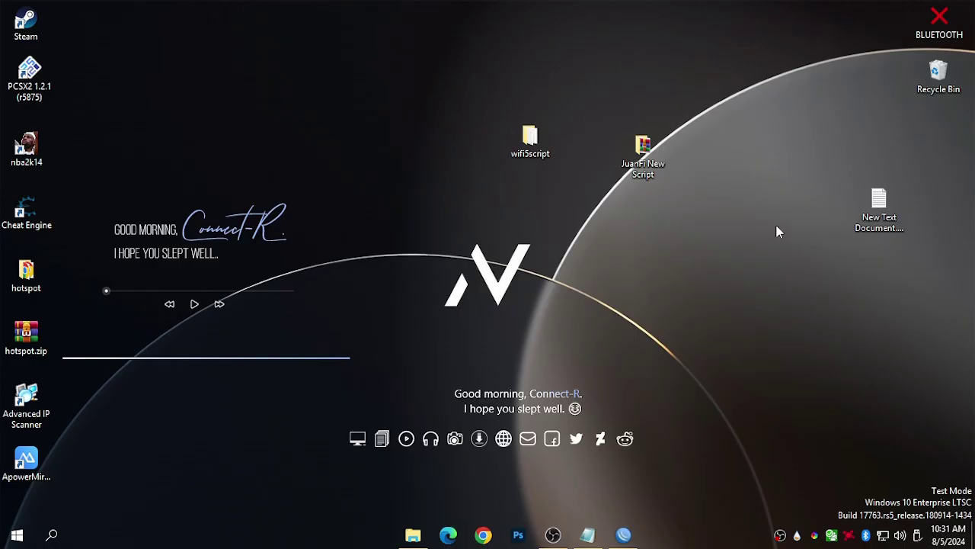
pyautogui.doubleClick(514, 150)
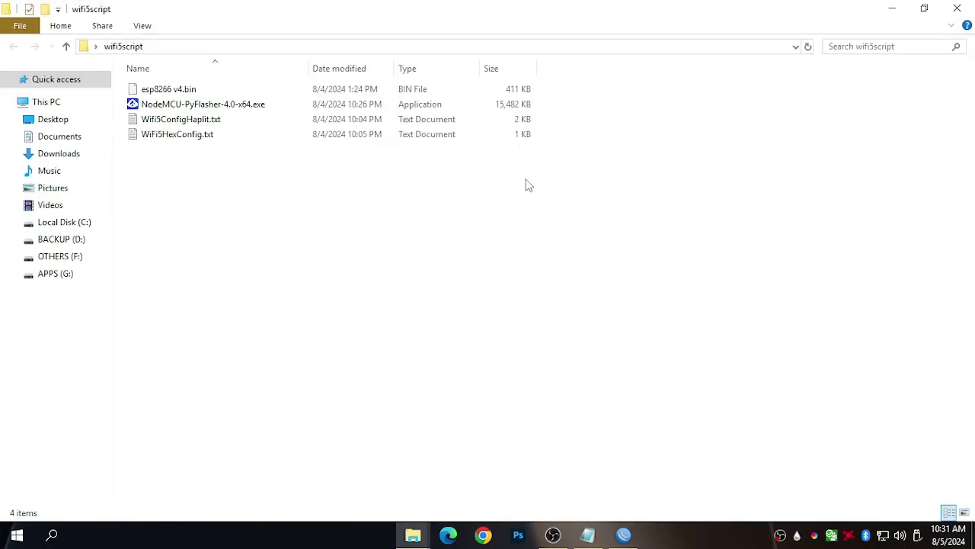
pyautogui.click(204, 122)
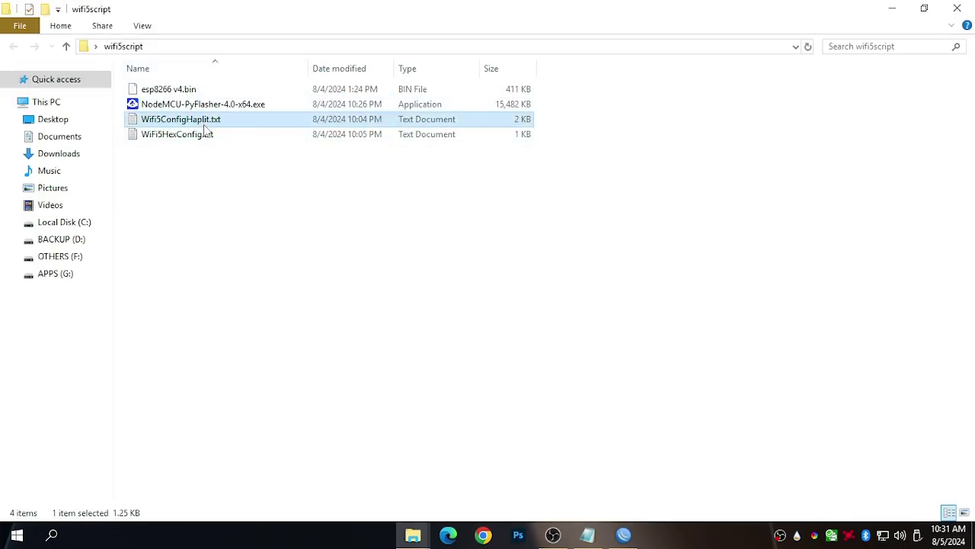
pyautogui.click(198, 144)
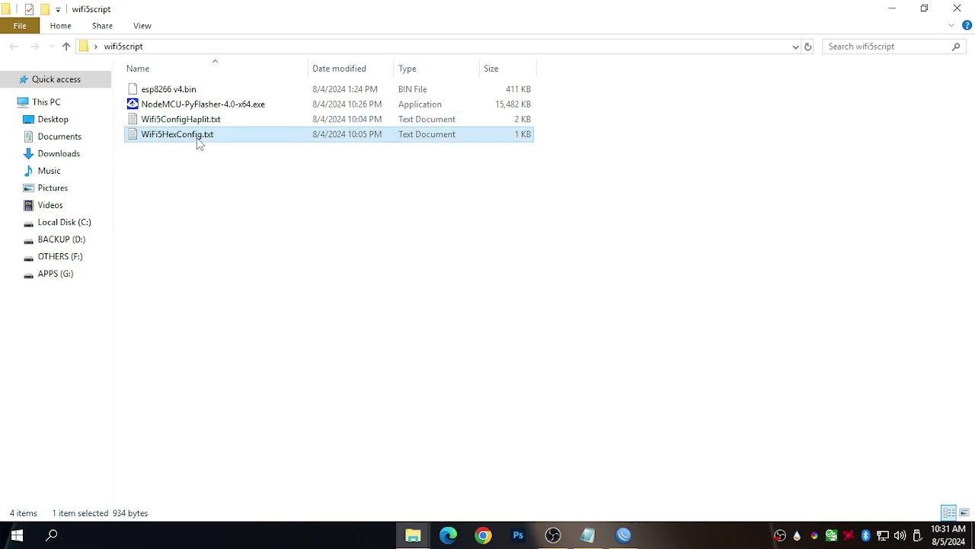
pyautogui.doubleClick(198, 144)
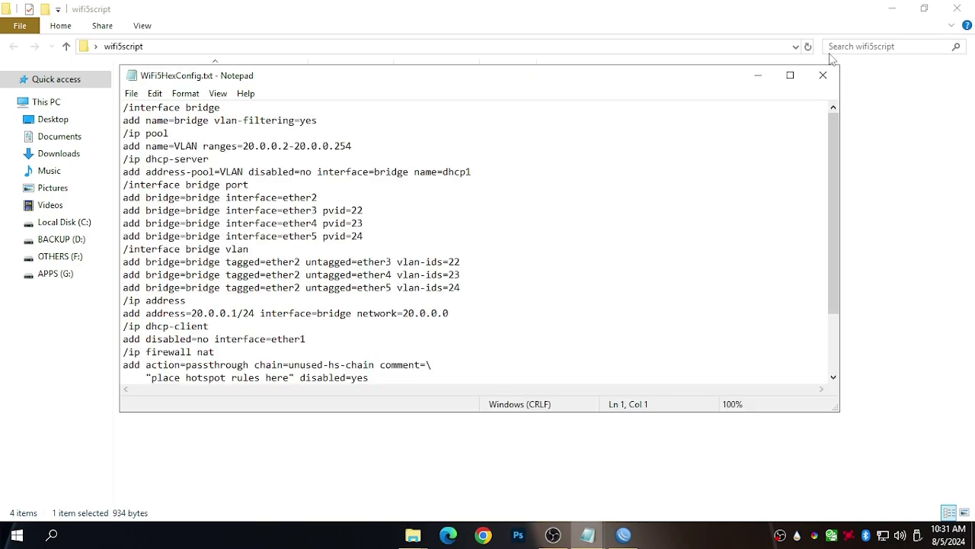
pyautogui.click(833, 73)
pyautogui.click(962, 9)
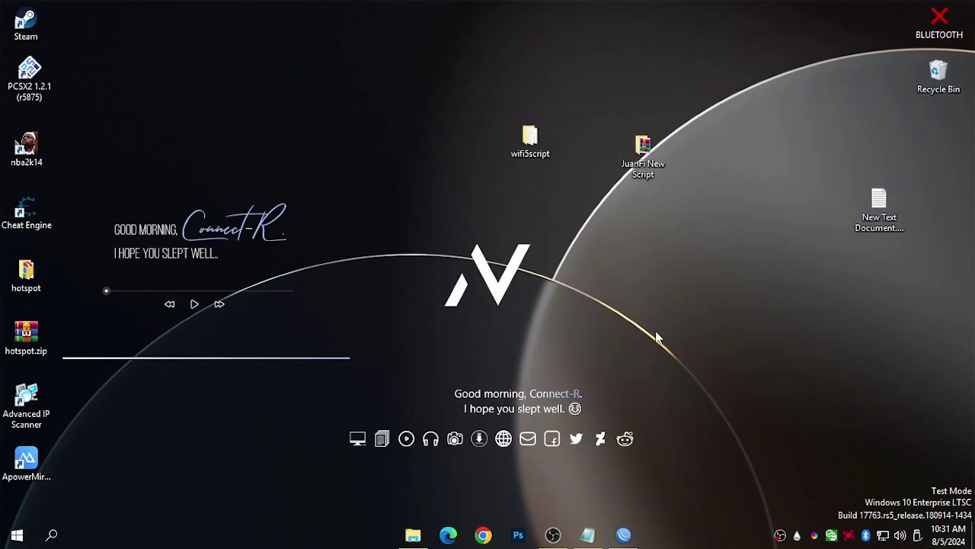
# Bring WinBox back and refresh the Neighbors list repeatedly, briefly checking the Managed list.
pyautogui.click(637, 534)
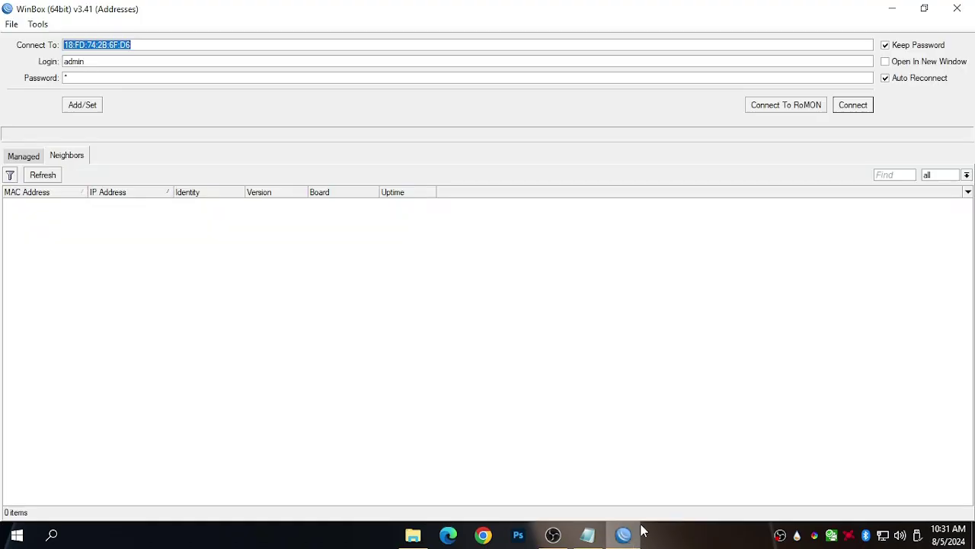
pyautogui.click(30, 177)
pyautogui.click(30, 177)
pyautogui.click(30, 178)
pyautogui.click(30, 177)
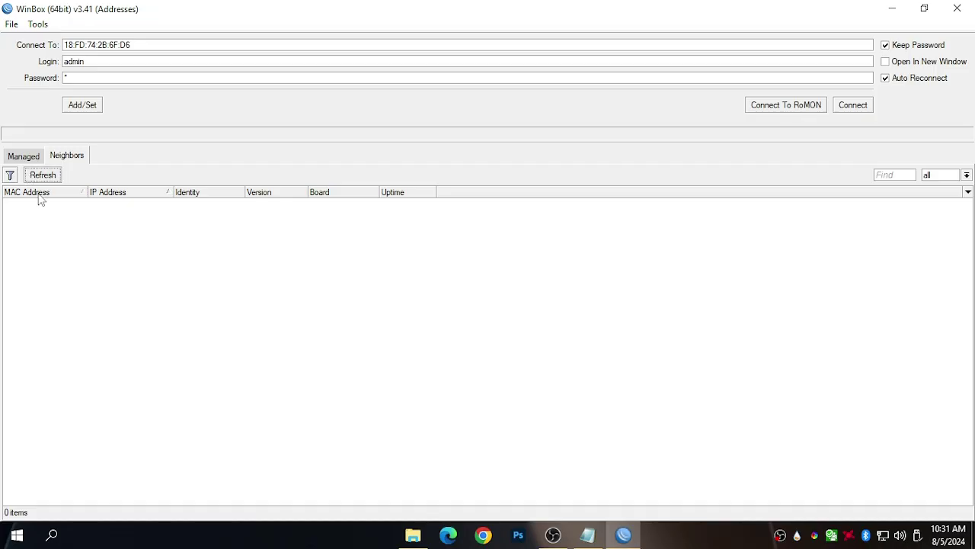
pyautogui.click(22, 162)
pyautogui.click(74, 157)
# Refresh until the reset router appears at 0.0.0.0, then select it and connect.
pyautogui.click(38, 176)
pyautogui.click(37, 176)
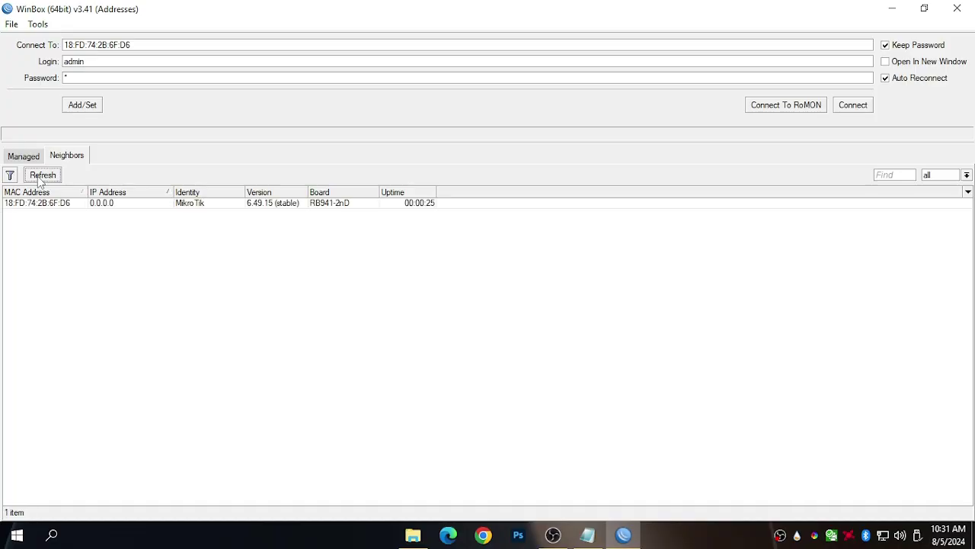
pyautogui.click(42, 205)
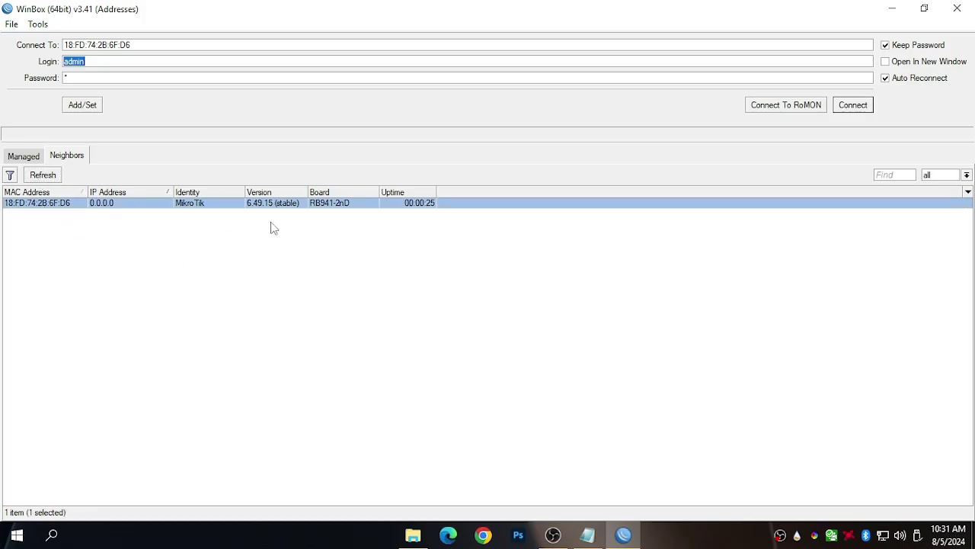
pyautogui.click(864, 107)
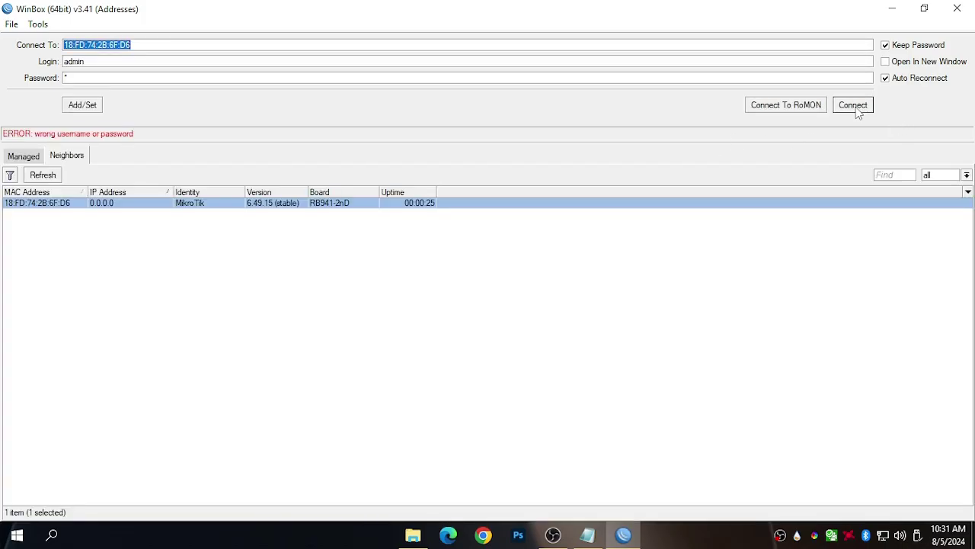
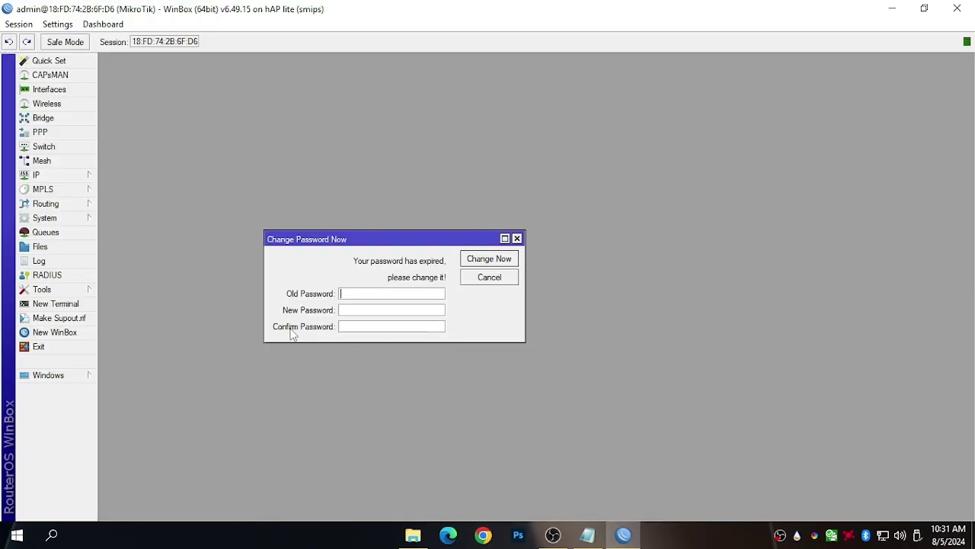
# Cancel the expired-password change prompt and disconnect from the hAP lite session.
pyautogui.click(379, 312)
pyautogui.click(374, 323)
pyautogui.click(474, 274)
pyautogui.click(18, 23)
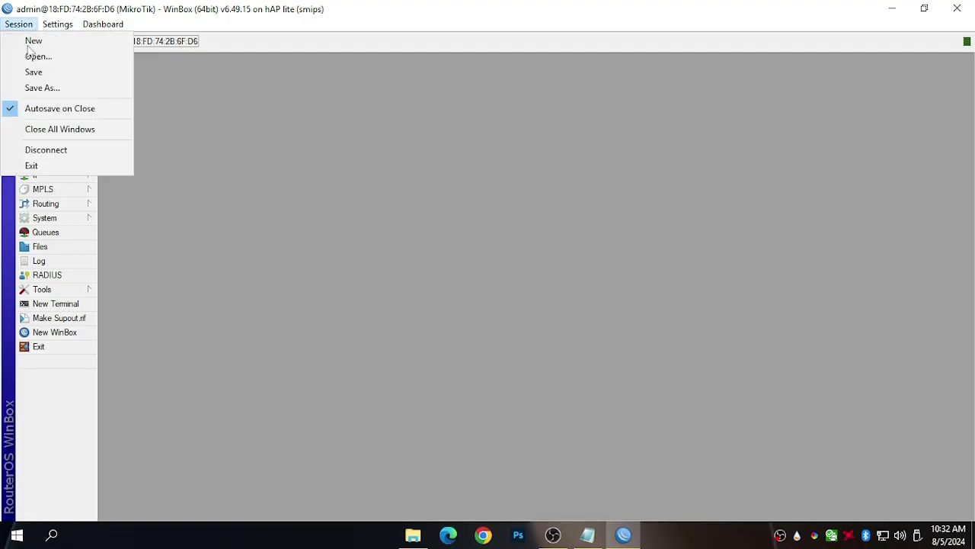
pyautogui.click(59, 148)
# Enter the router's admin password in the WinBox login window.
pyautogui.press('Tab')
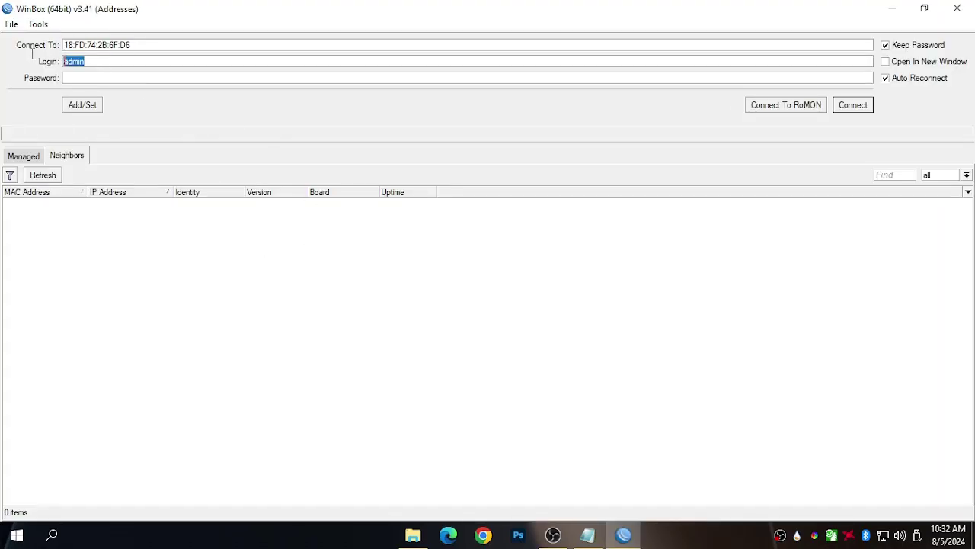
pyautogui.click(68, 77)
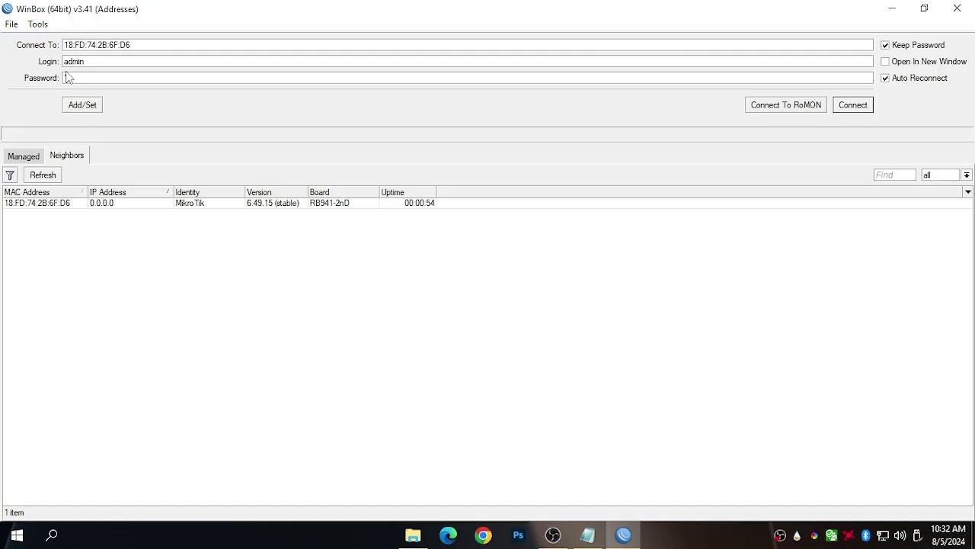
pyautogui.write('*')
# Note the MikroTik user and password in Notepad, then connect to the router.
pyautogui.click(588, 535)
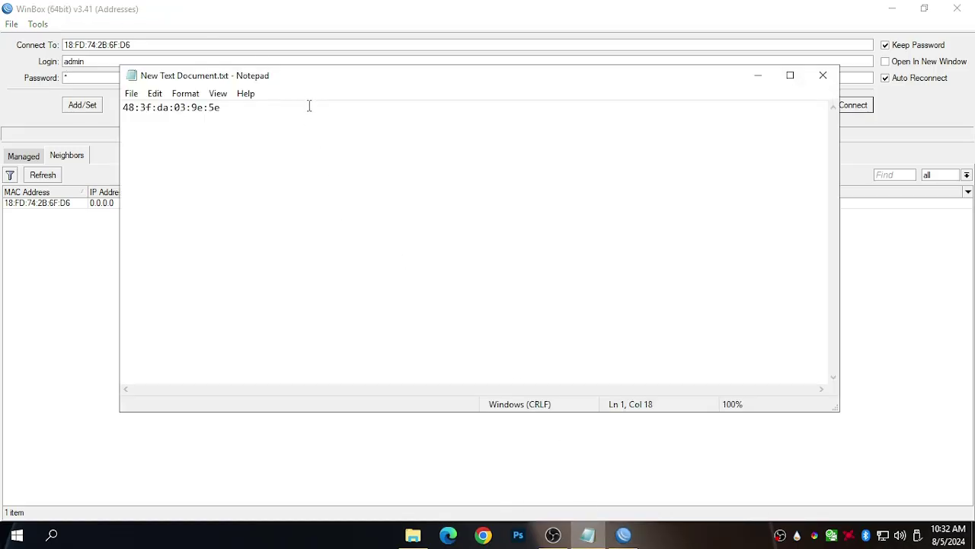
pyautogui.press('Return')
pyautogui.write('mikrotik user and paSS')
pyautogui.press('Return')
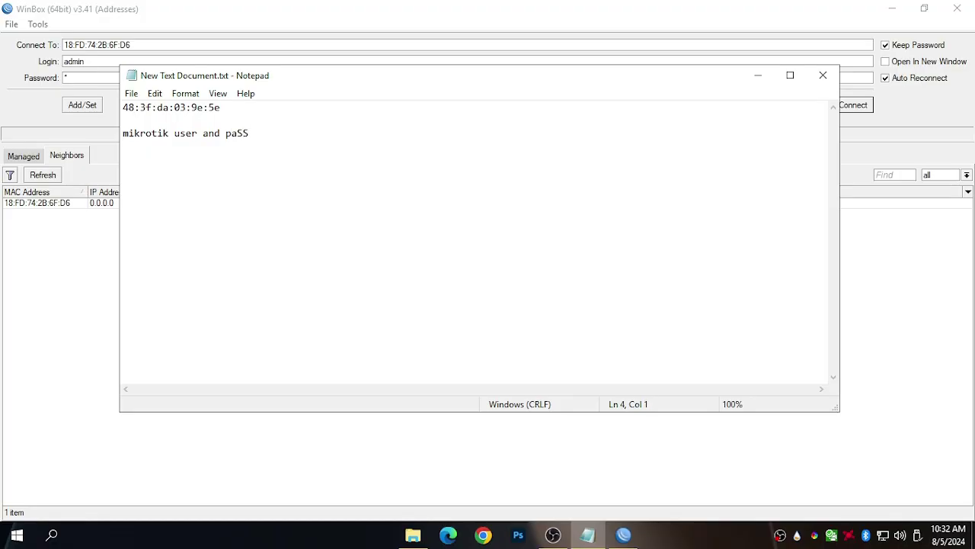
pyautogui.write('admin ')
pyautogui.write('1')
pyautogui.click(758, 74)
pyautogui.click(852, 105)
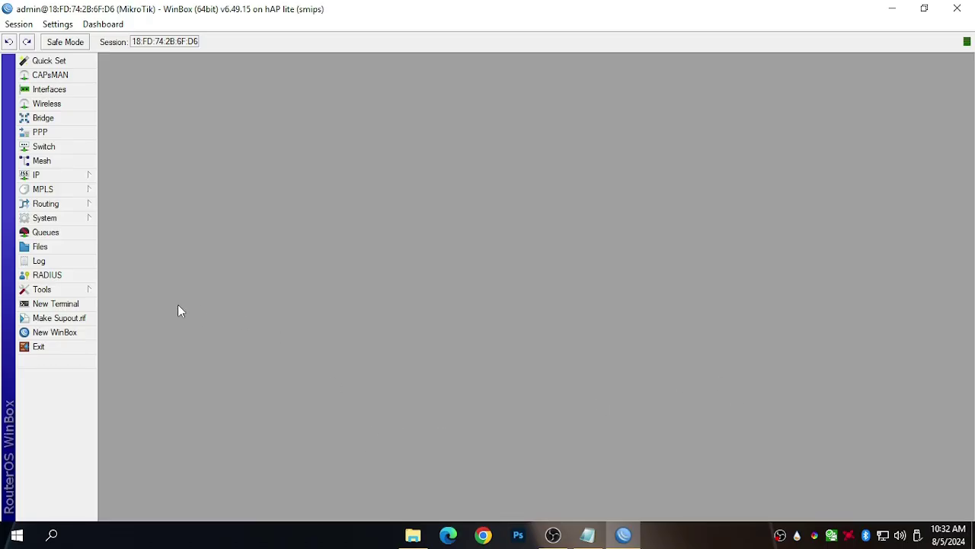
# Copy JuanFiHaplite_Script.rsc from JuanFi New Script > Haplite into the router's File List.
pyautogui.click(60, 253)
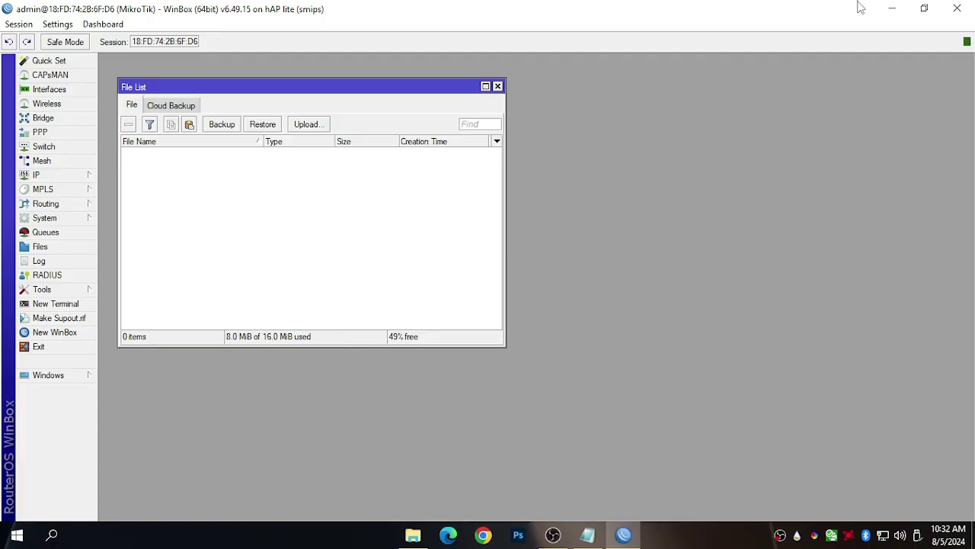
pyautogui.click(890, 8)
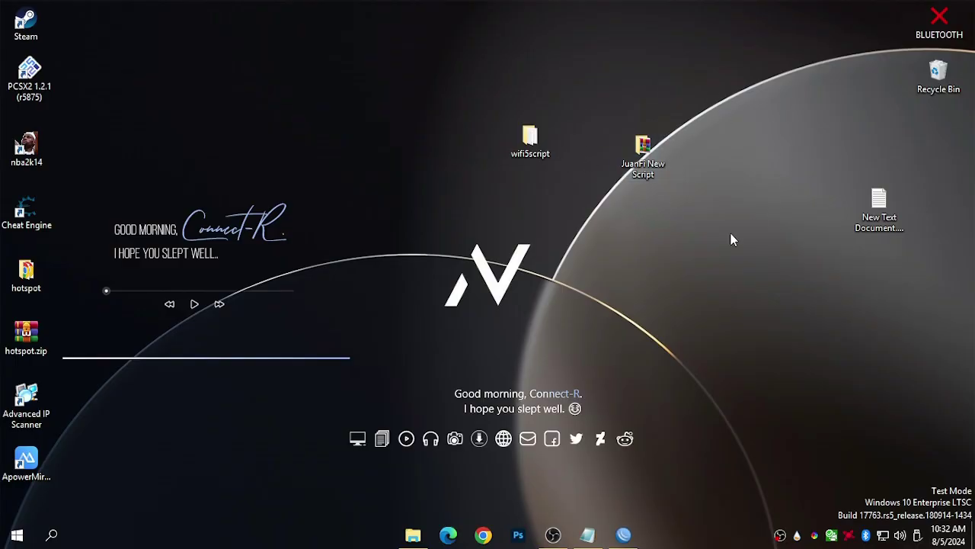
pyautogui.click(654, 156)
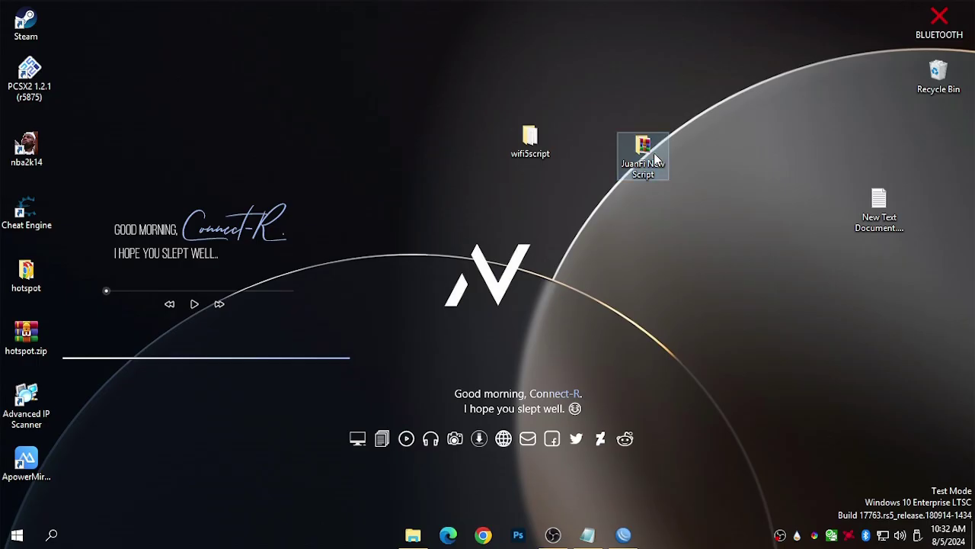
pyautogui.doubleClick(654, 152)
pyautogui.doubleClick(175, 93)
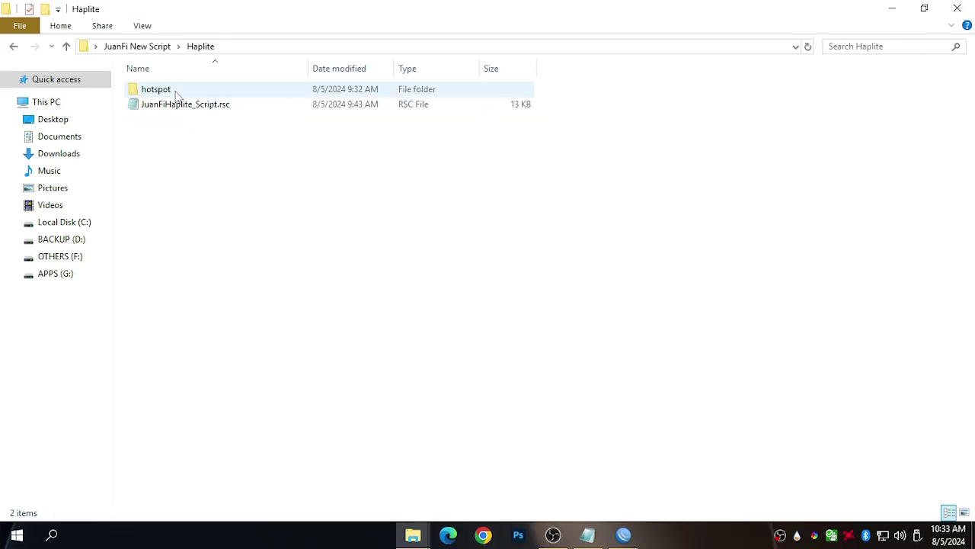
pyautogui.rightClick(180, 113)
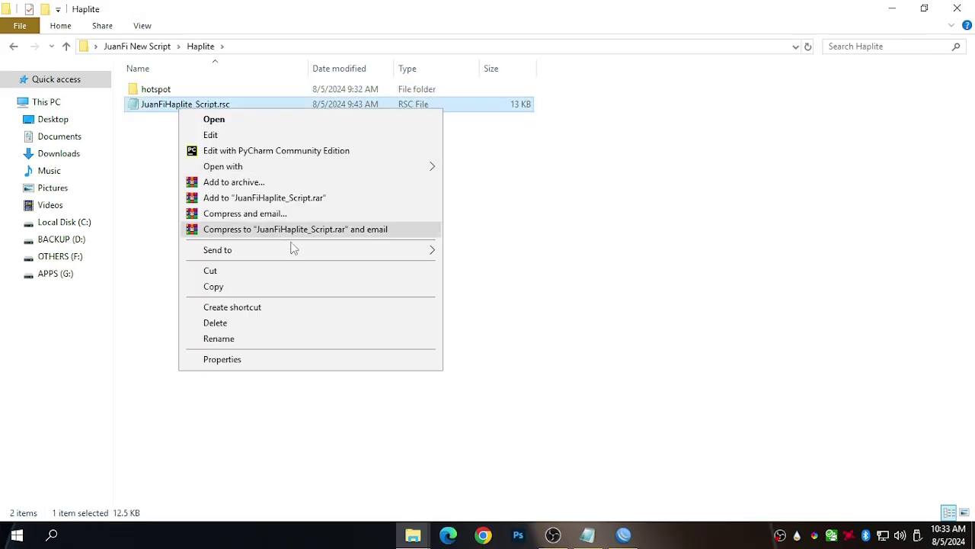
pyautogui.click(239, 287)
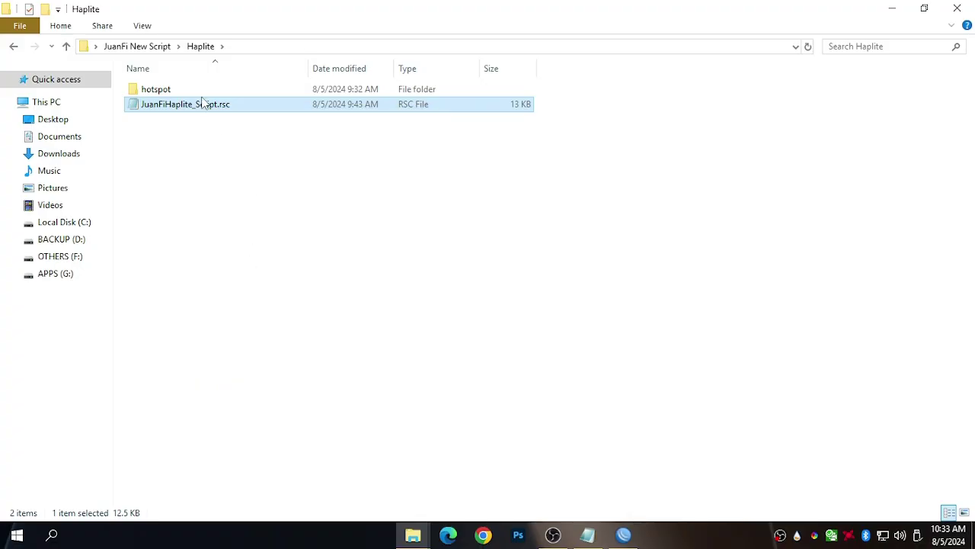
pyautogui.rightClick(202, 100)
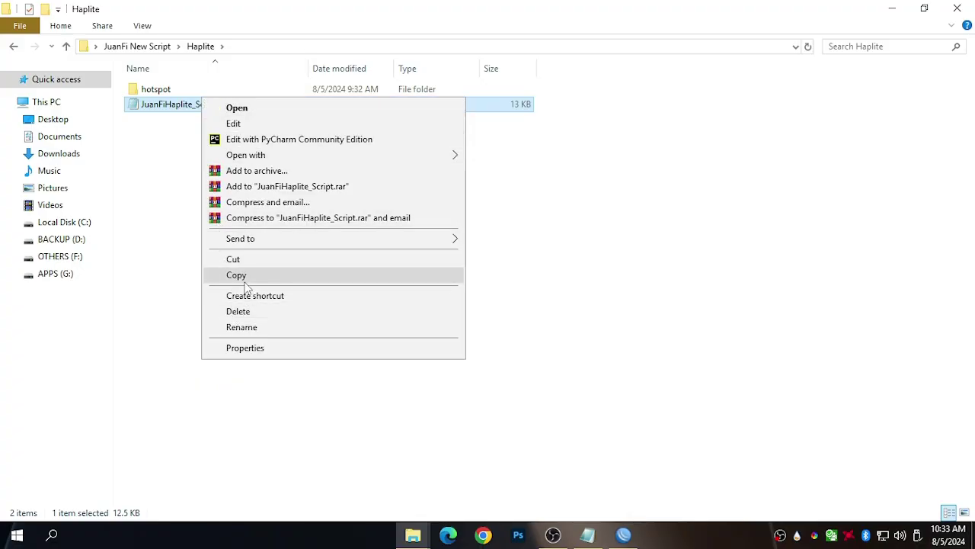
pyautogui.click(245, 280)
pyautogui.click(623, 535)
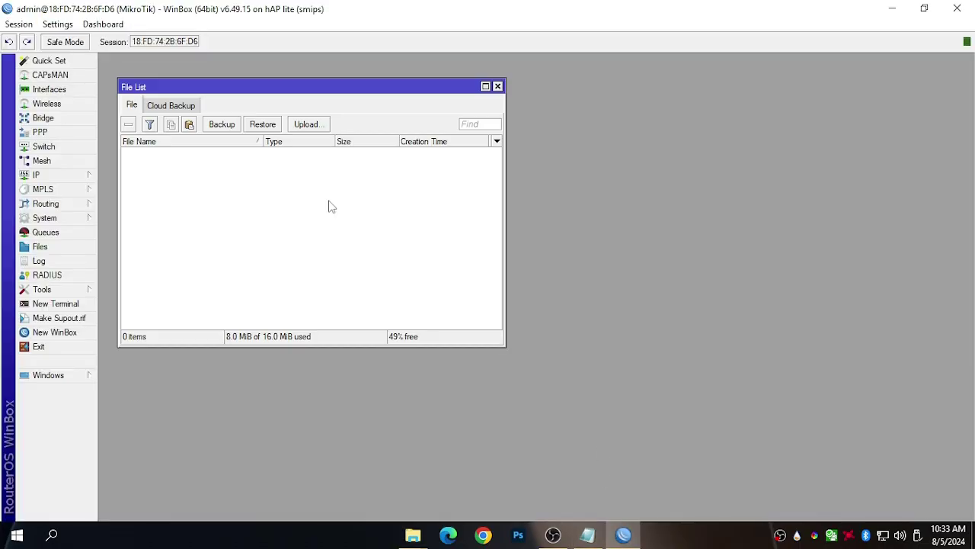
pyautogui.click(190, 125)
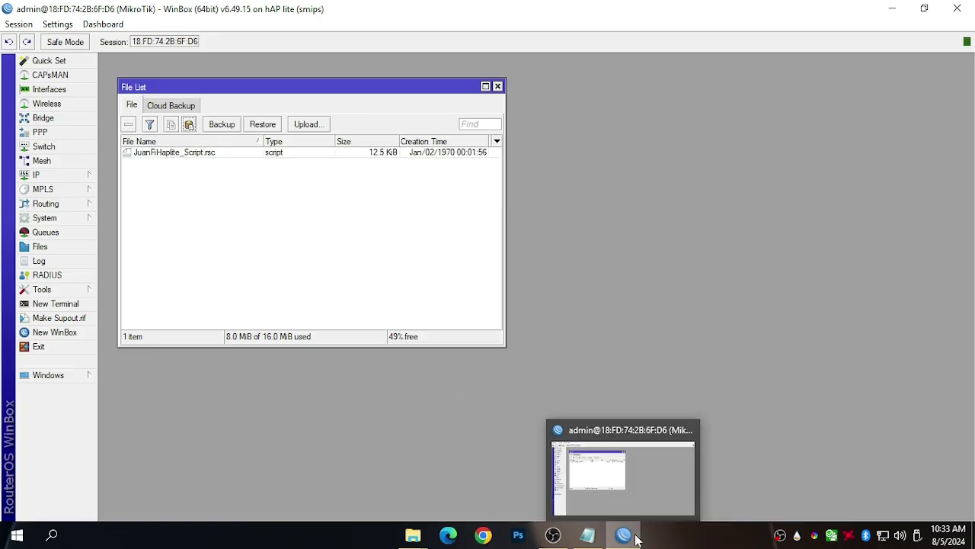
# Paste the hotspot folder from Haplite into the router's File List and shift the window right.
pyautogui.moveTo(423, 539)
pyautogui.click(450, 496)
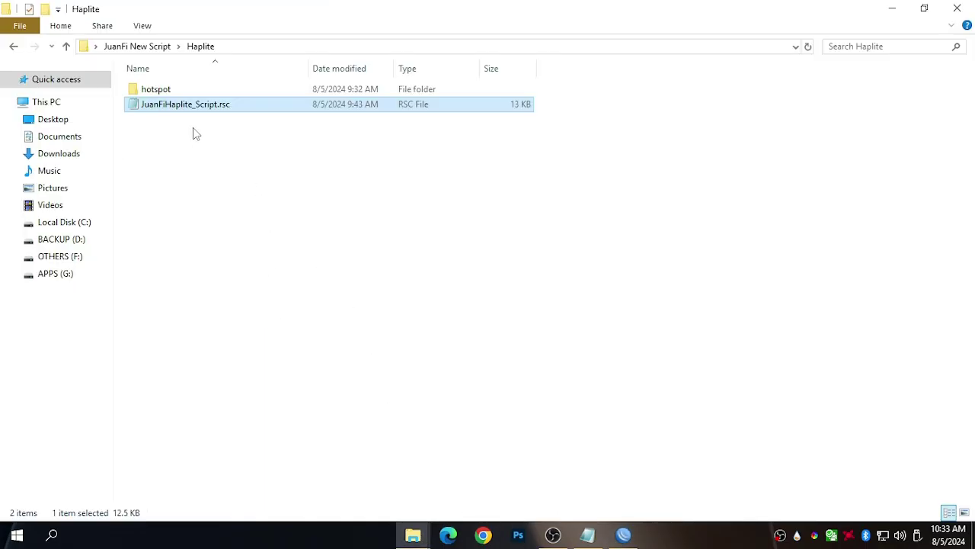
pyautogui.rightClick(151, 91)
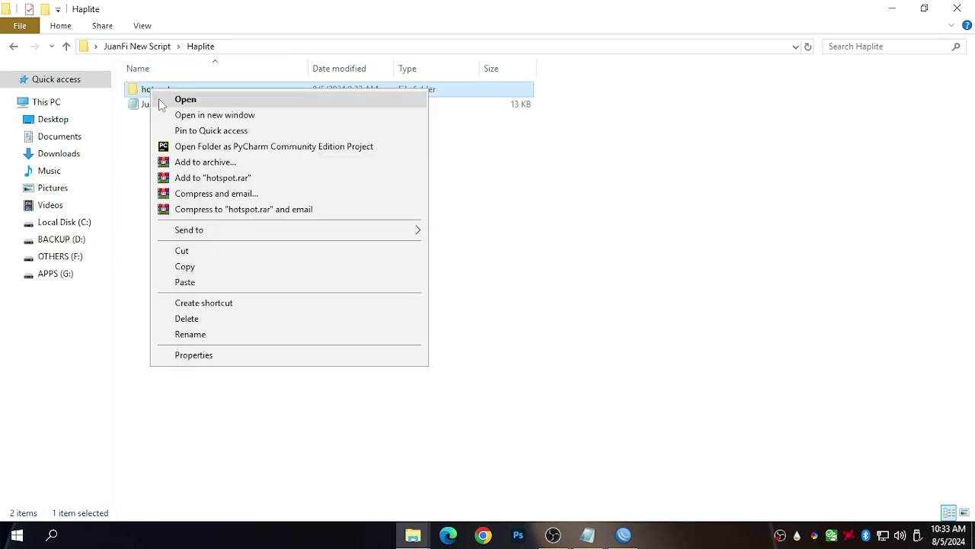
pyautogui.click(213, 274)
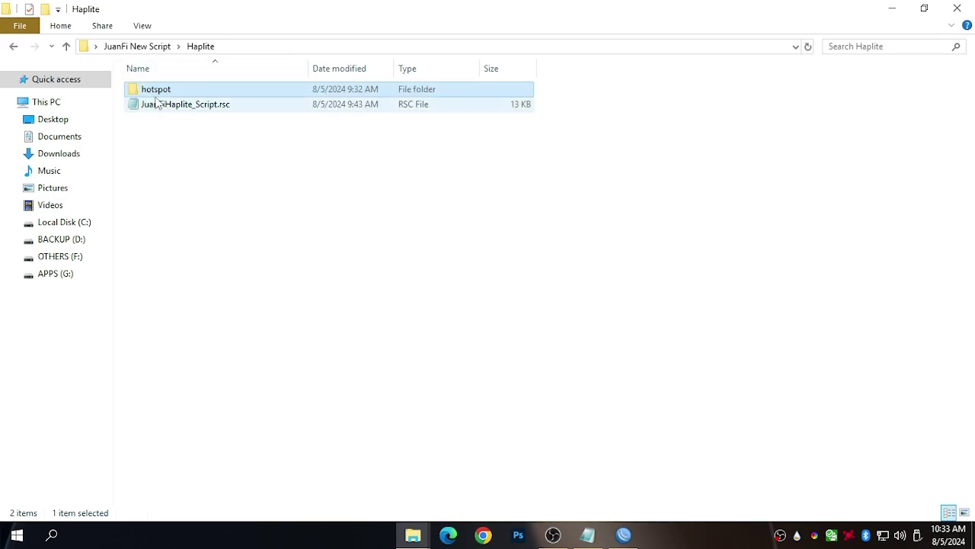
pyautogui.rightClick(147, 88)
pyautogui.click(203, 264)
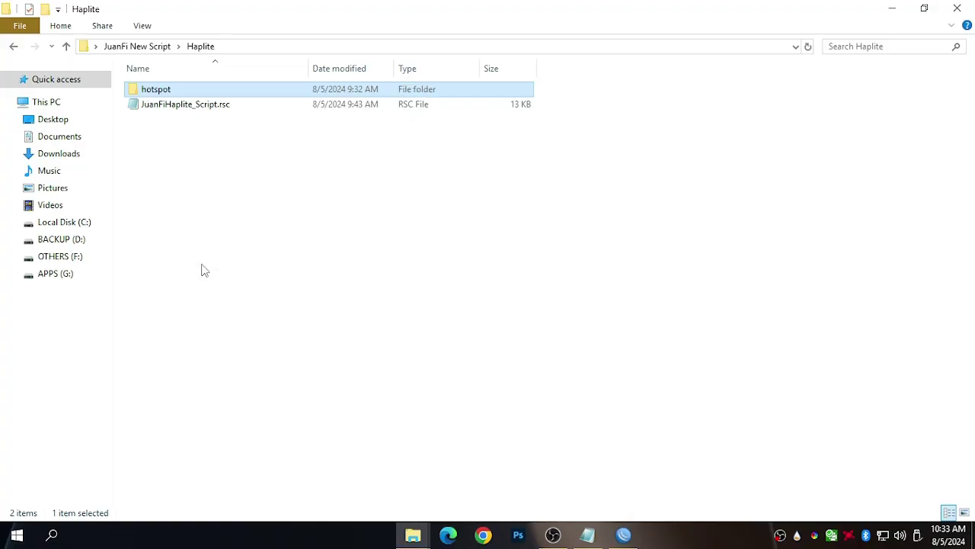
pyautogui.click(626, 527)
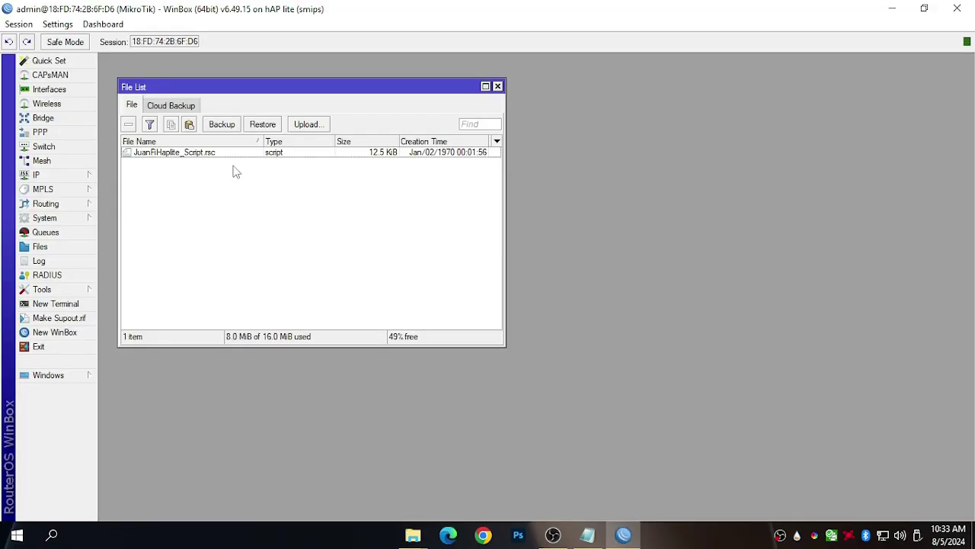
pyautogui.click(189, 124)
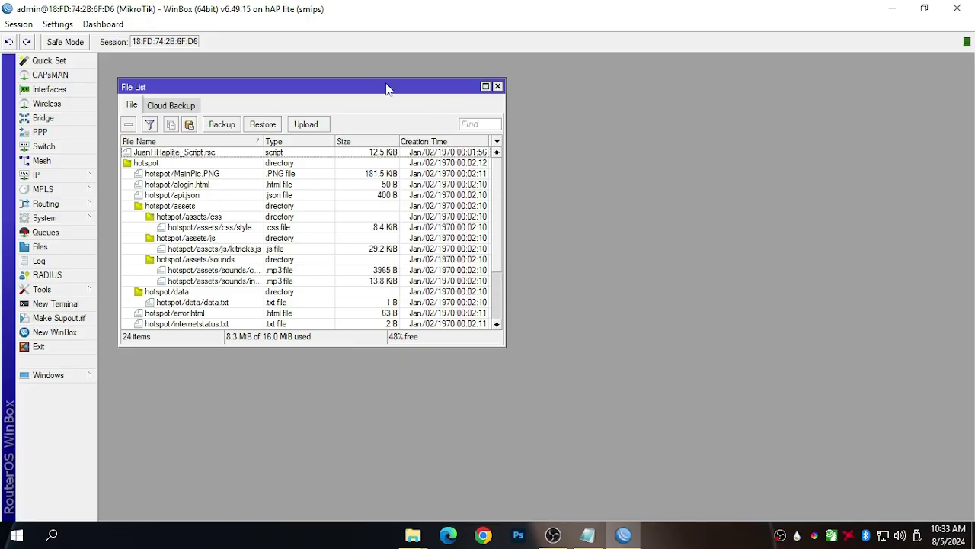
pyautogui.moveTo(388, 86); pyautogui.dragTo(689, 105)
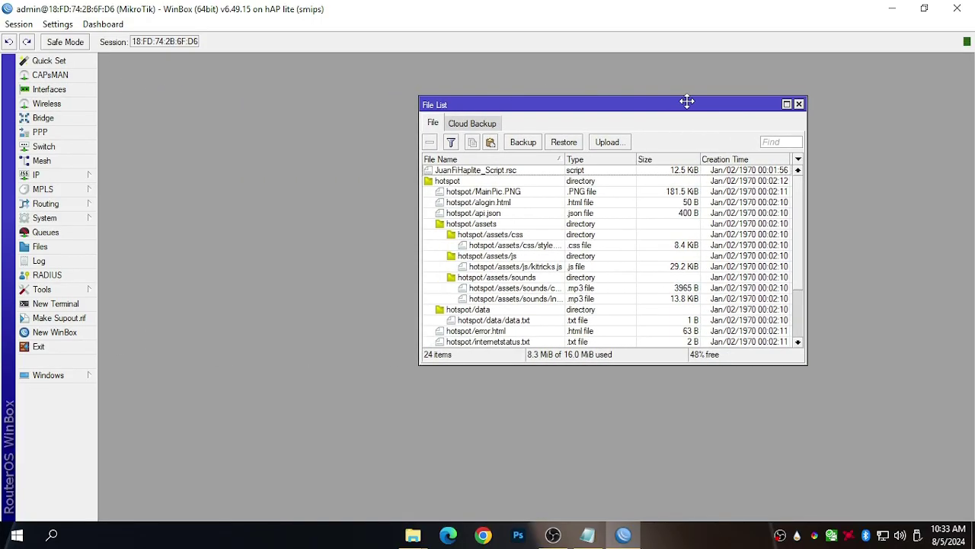
# Copy the JuanFiHaplite_Script.rsc file name from its file properties.
pyautogui.doubleClick(457, 172)
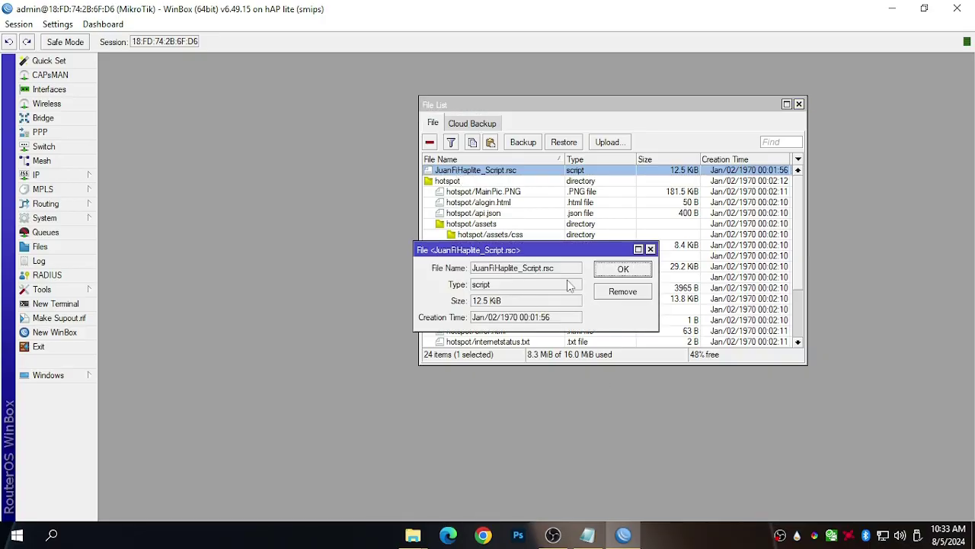
pyautogui.moveTo(568, 268); pyautogui.dragTo(437, 268)
pyautogui.moveTo(570, 268); pyautogui.dragTo(455, 270)
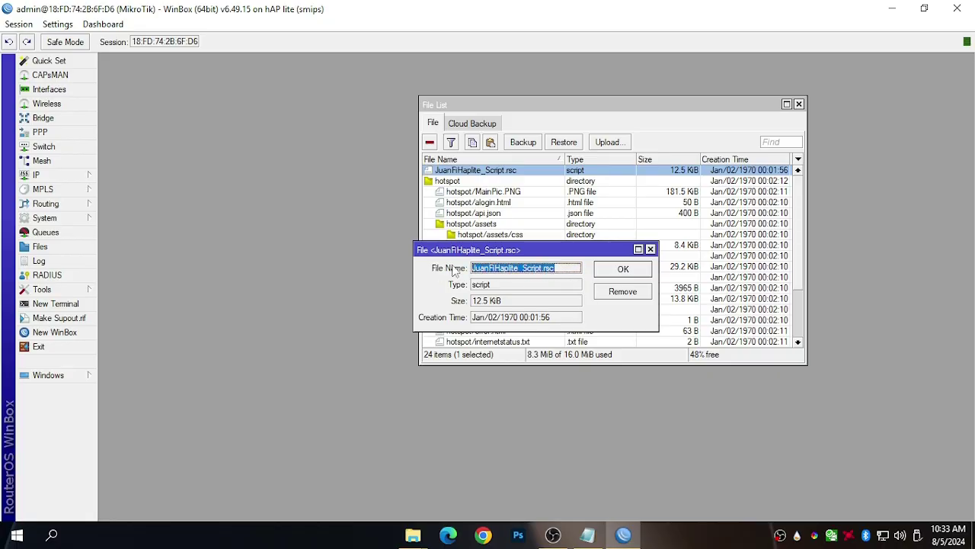
pyautogui.rightClick(479, 274)
pyautogui.click(496, 286)
pyautogui.click(621, 275)
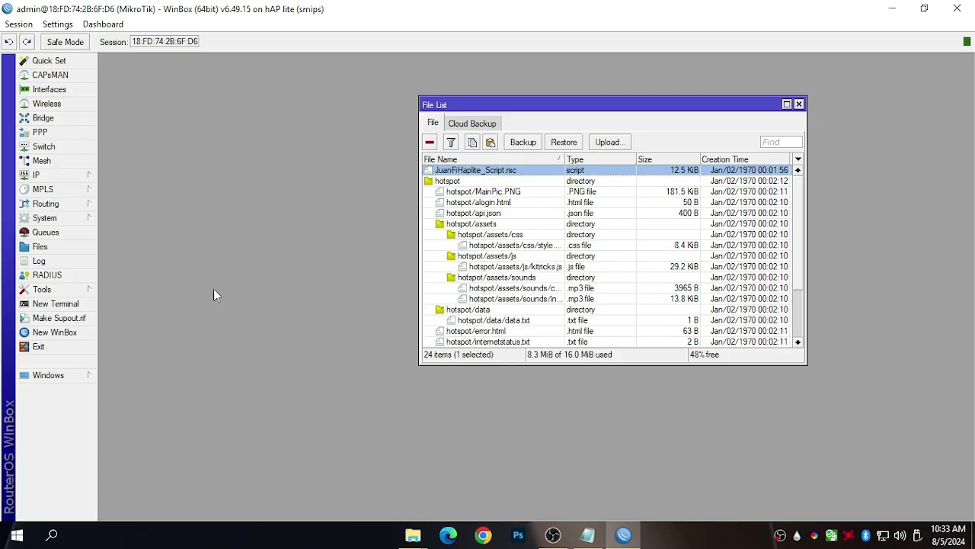
pyautogui.click(42, 318)
pyautogui.click(624, 264)
# Open a New Terminal and start typing the import file= command.
pyautogui.click(76, 305)
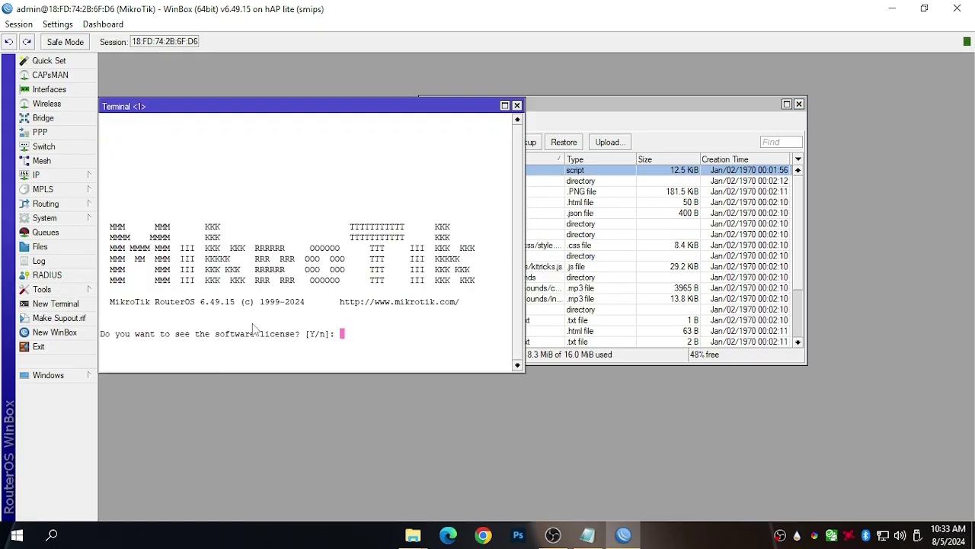
pyautogui.write('n')
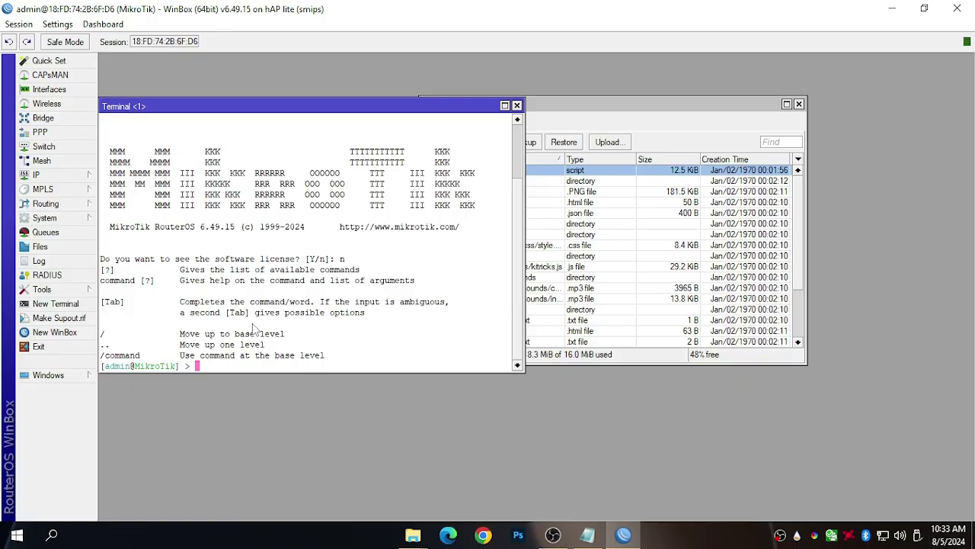
pyautogui.write('import file==')
# Paste the script name into the terminal and run import file=JuanFiHaplite_Script.rsc.
pyautogui.click(682, 106)
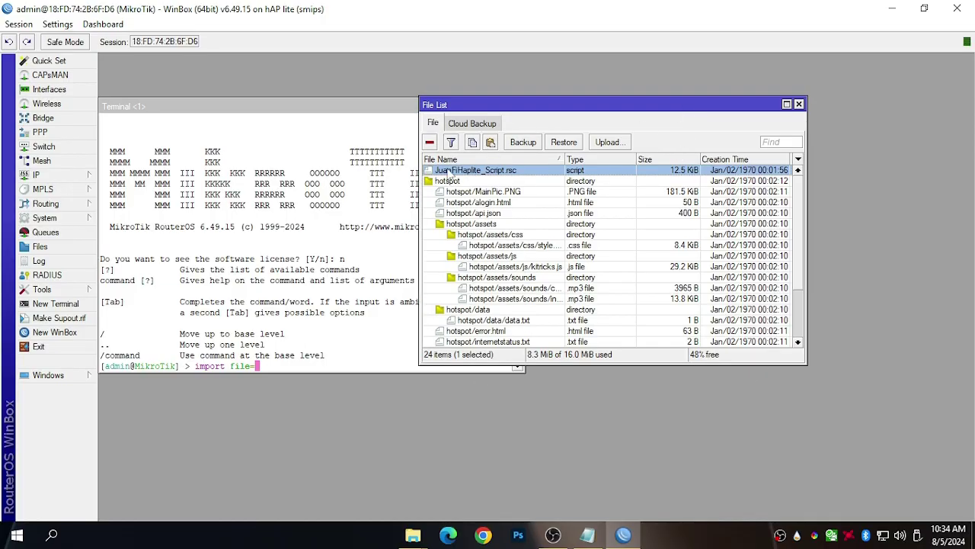
pyautogui.doubleClick(450, 171)
pyautogui.moveTo(556, 271); pyautogui.dragTo(428, 265)
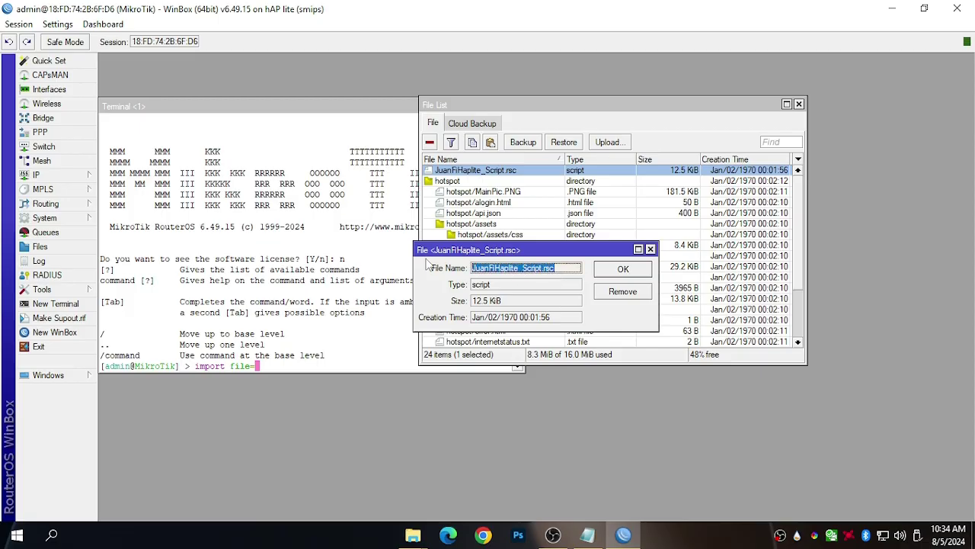
pyautogui.rightClick(518, 275)
pyautogui.click(583, 281)
pyautogui.click(624, 269)
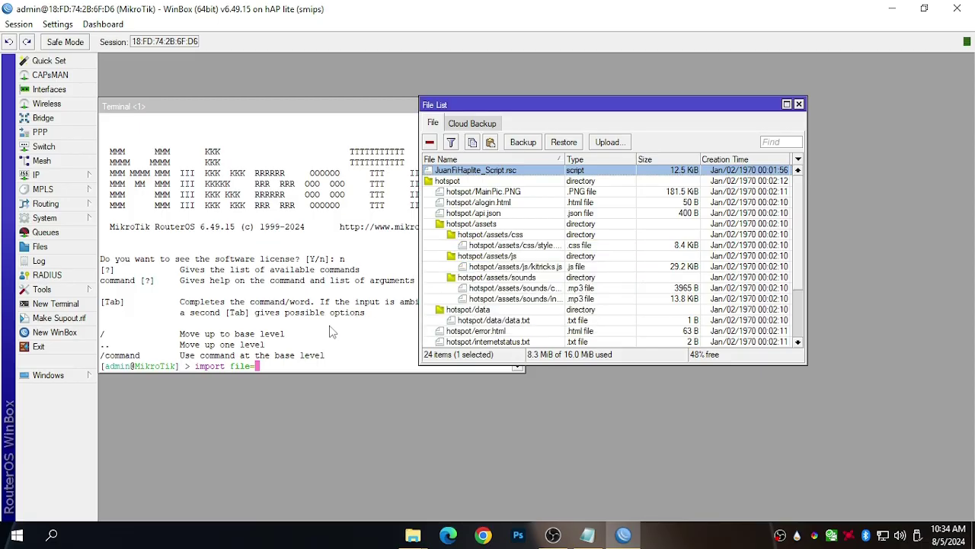
pyautogui.click(296, 369)
pyautogui.rightClick(284, 366)
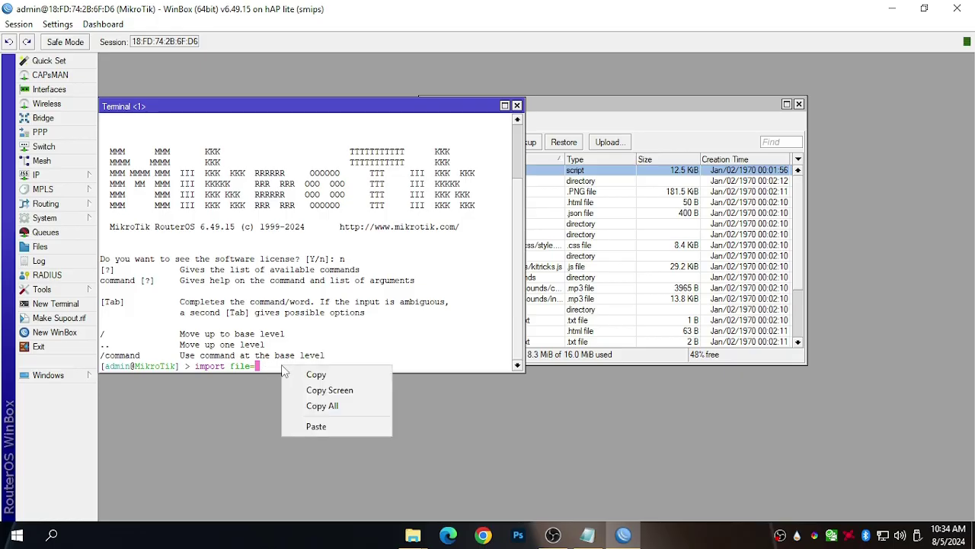
pyautogui.click(315, 426)
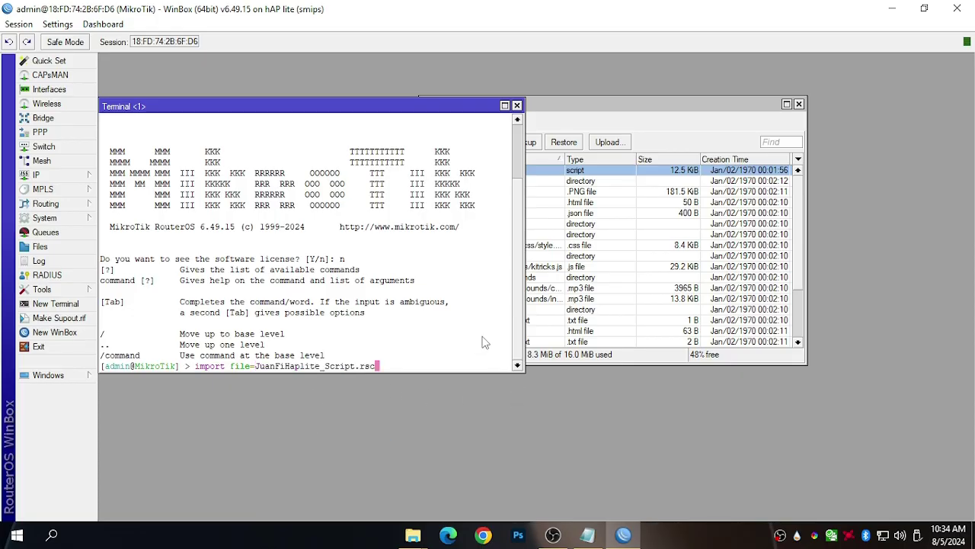
pyautogui.press('Return')
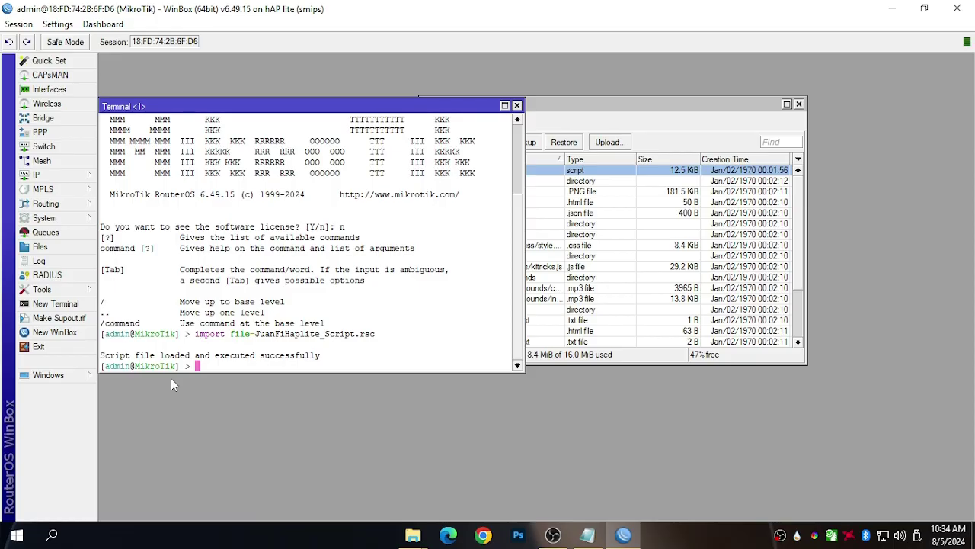
# Close the Terminal and File List, then open wlan1's settings under Wireless.
pyautogui.click(517, 105)
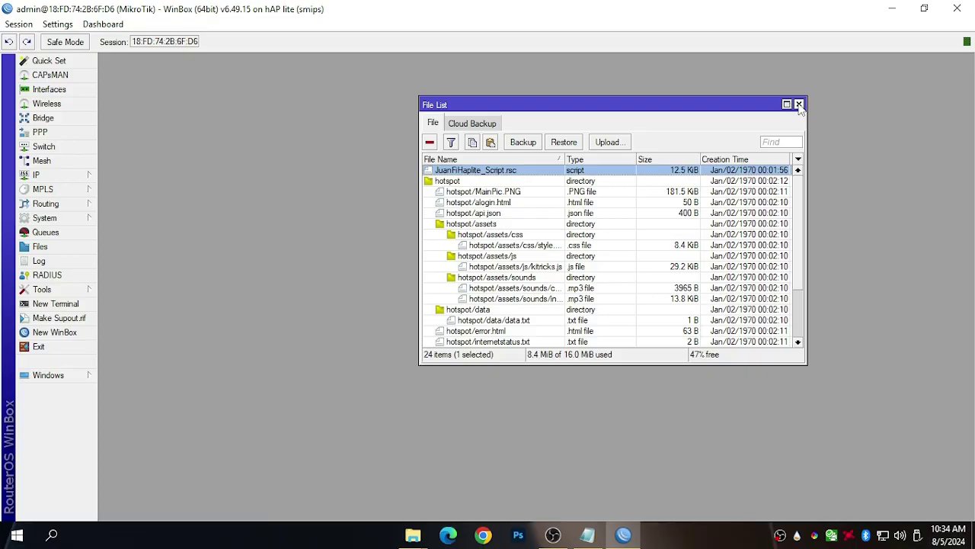
pyautogui.click(799, 104)
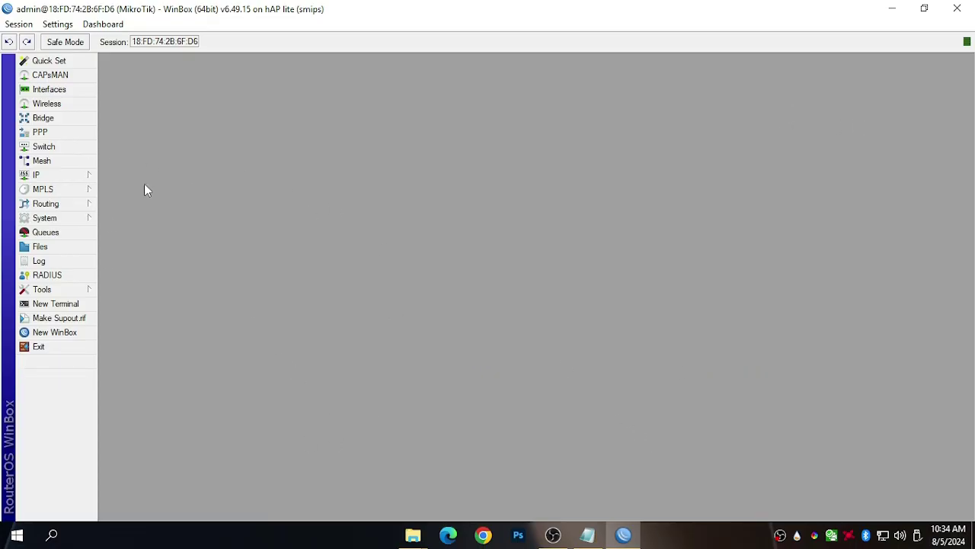
pyautogui.click(60, 107)
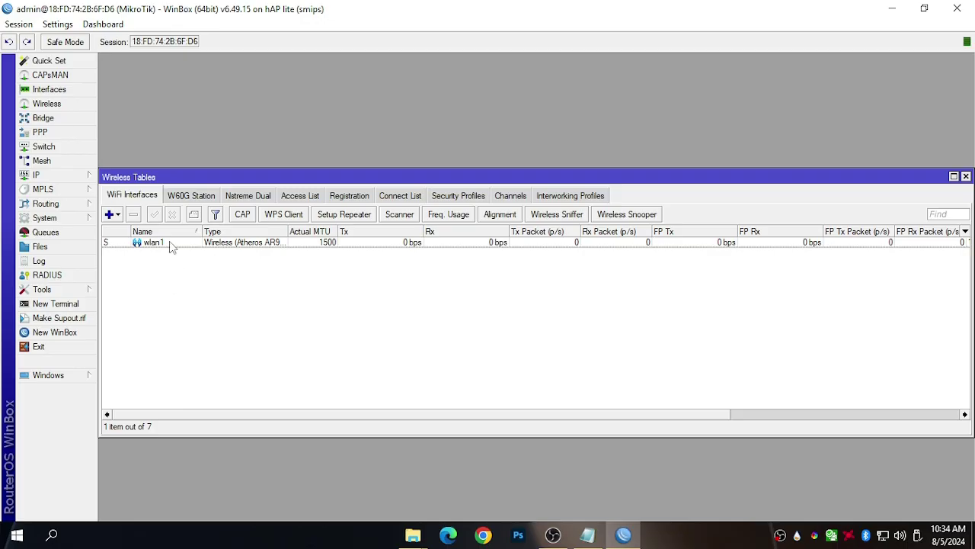
pyautogui.doubleClick(170, 243)
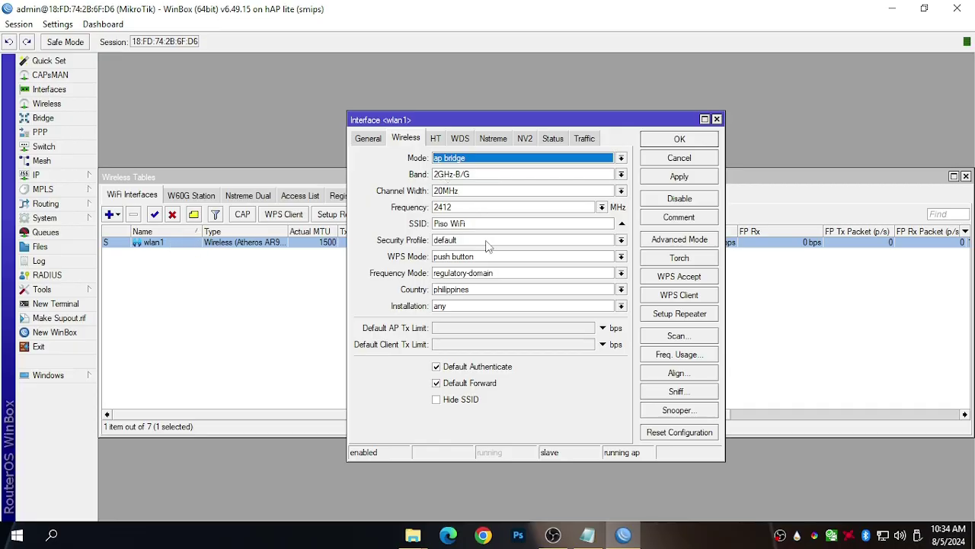
pyautogui.click(484, 209)
pyautogui.press('Tab')
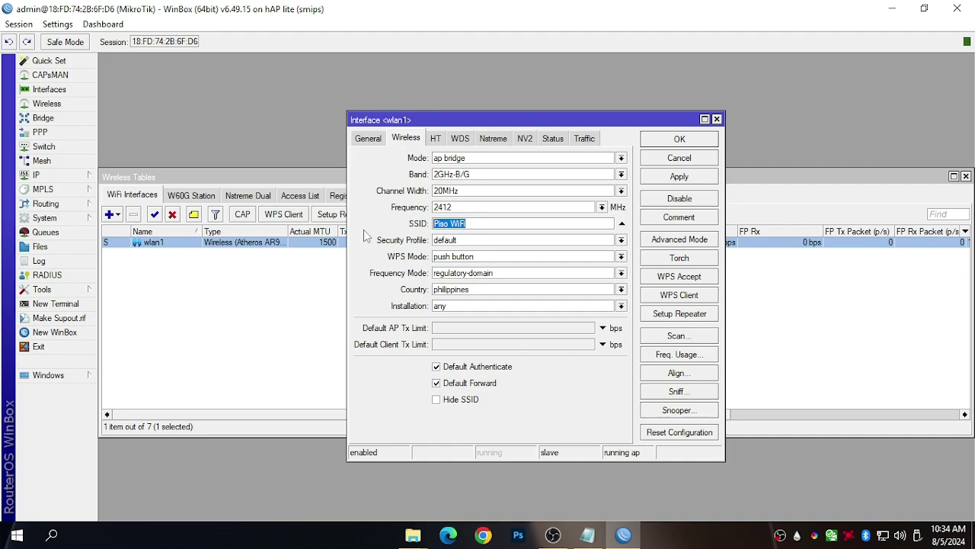
# Confirm Piso WiFi shows in the nearby Wi-Fi list, then close the wireless windows.
pyautogui.click(883, 535)
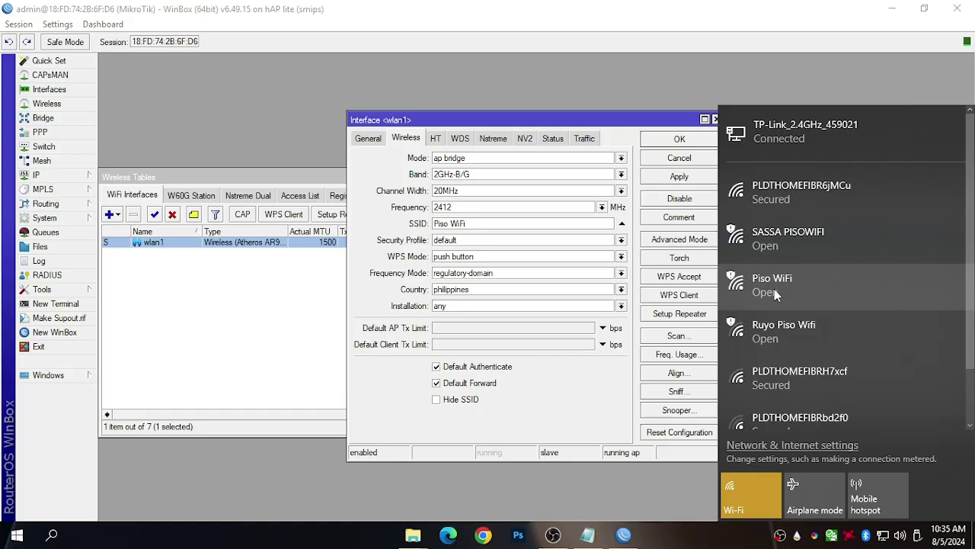
pyautogui.click(487, 224)
pyautogui.click(488, 223)
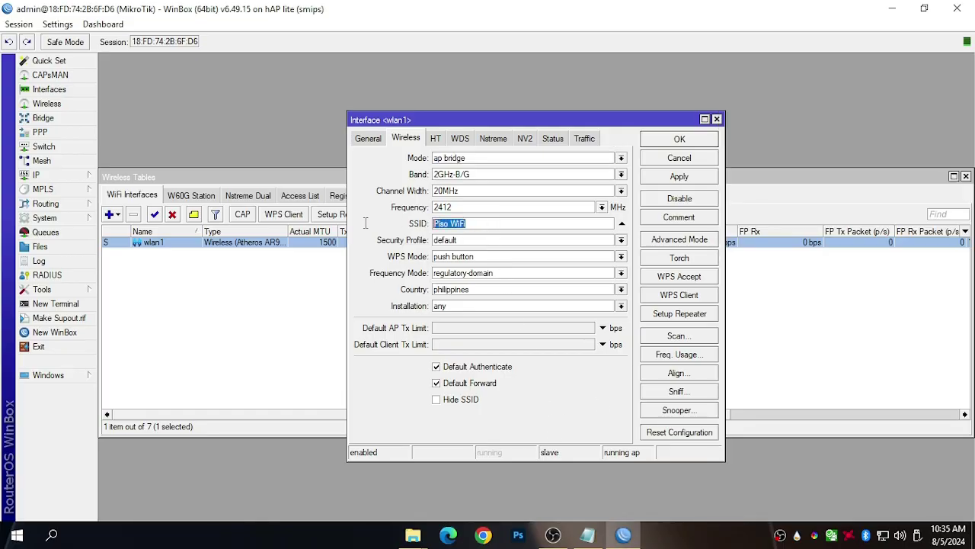
pyautogui.click(680, 139)
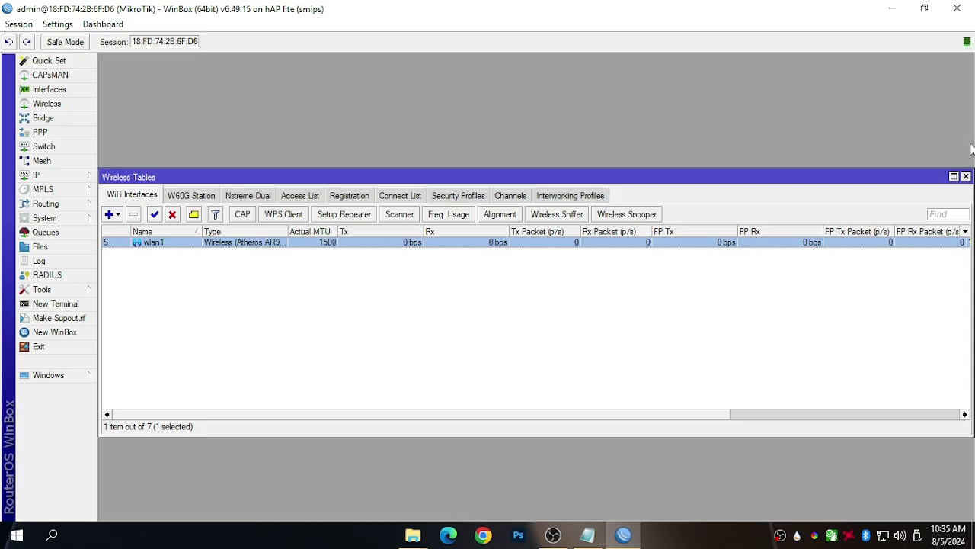
pyautogui.click(966, 176)
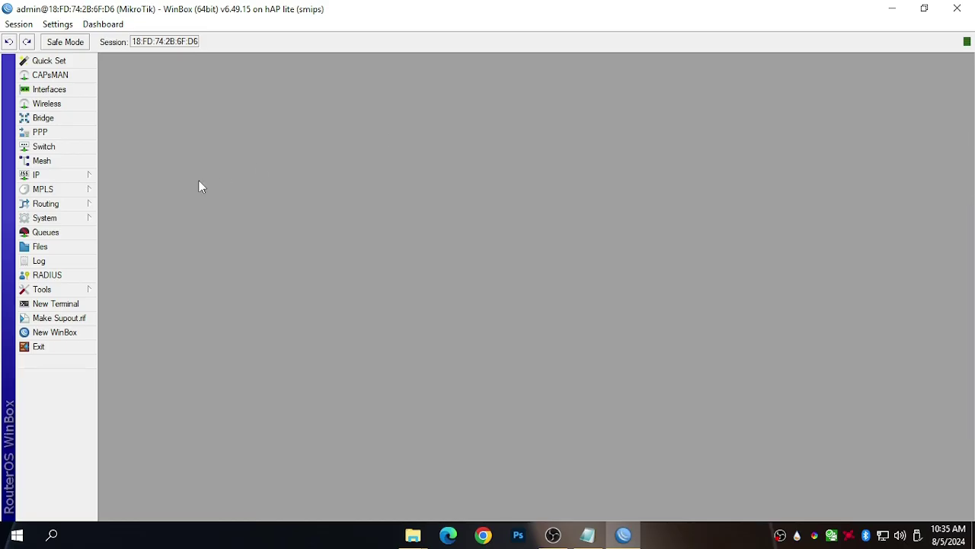
# Copy the vendo MAC 48:3f:da:03:9e:5e from the Notepad notes.
pyautogui.click(588, 535)
pyautogui.moveTo(231, 109); pyautogui.dragTo(119, 109)
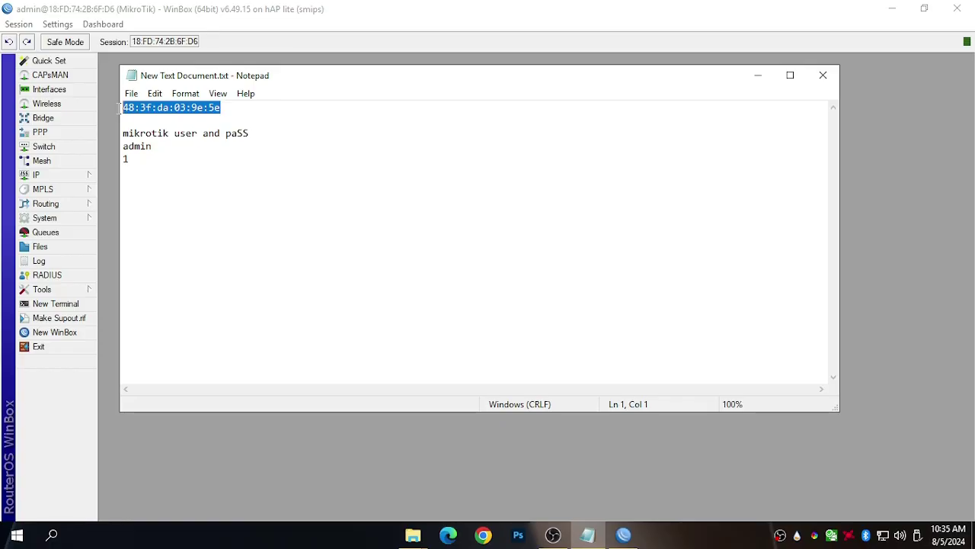
pyautogui.click(235, 107)
pyautogui.moveTo(241, 108); pyautogui.dragTo(128, 111)
pyautogui.rightClick(129, 109)
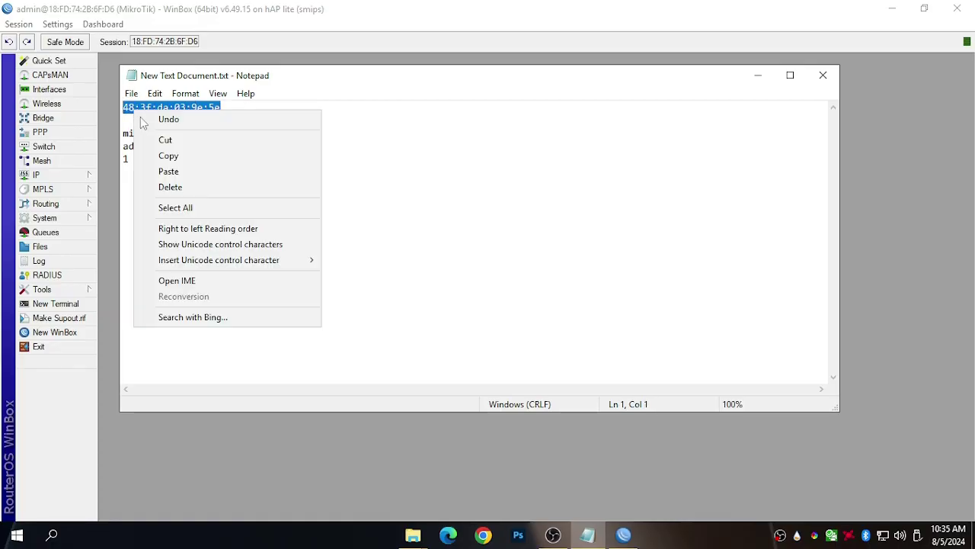
pyautogui.click(167, 157)
pyautogui.click(750, 80)
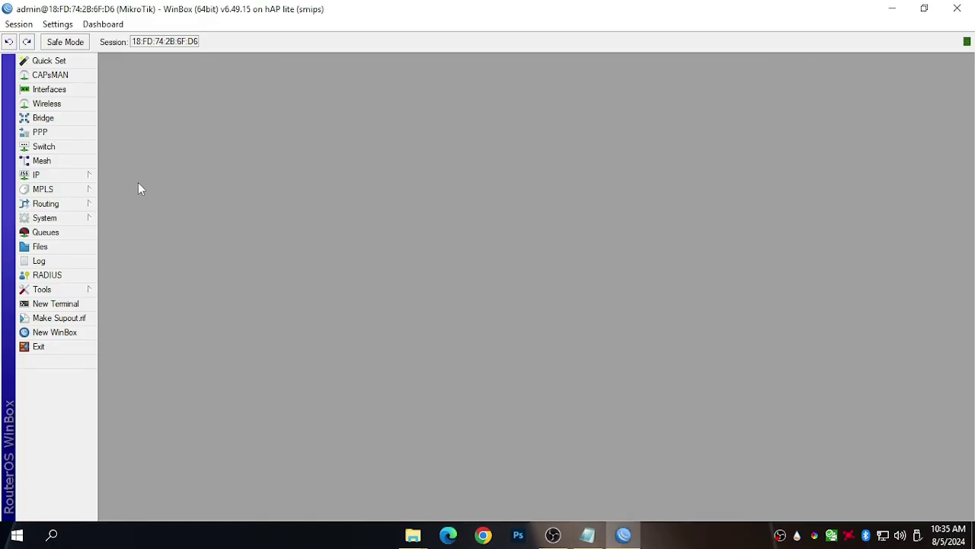
# Paste the vendo MAC into the 10.0.0.5 hotspot IP binding and save it.
pyautogui.click(53, 177)
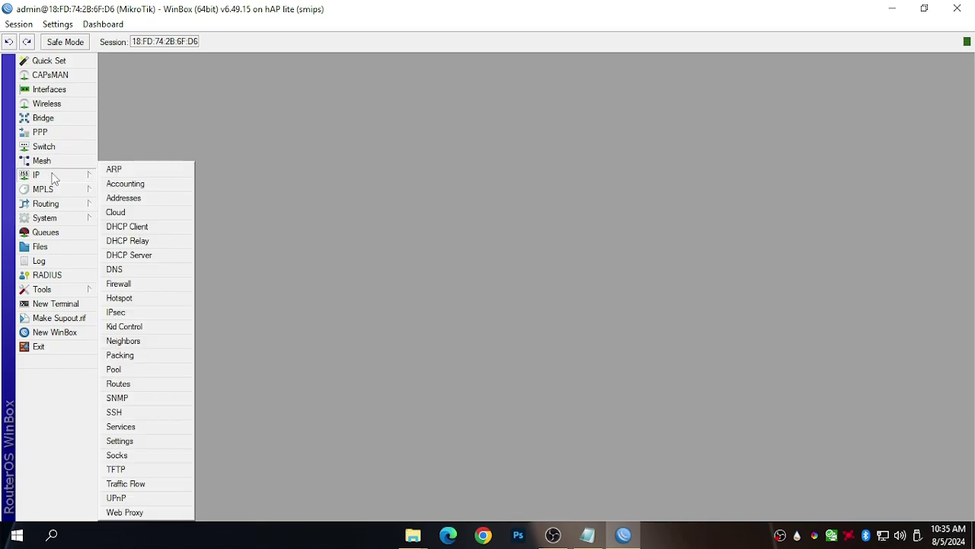
pyautogui.click(119, 297)
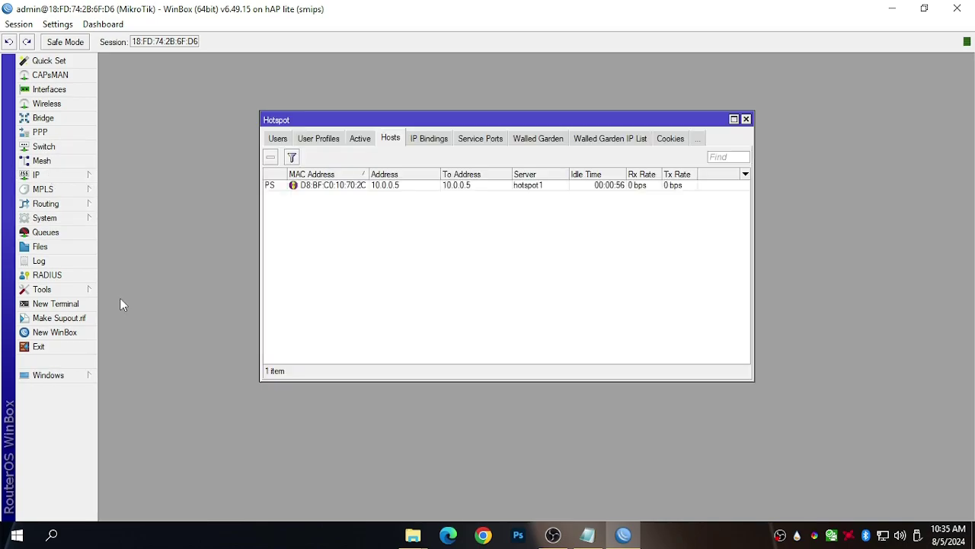
pyautogui.click(443, 139)
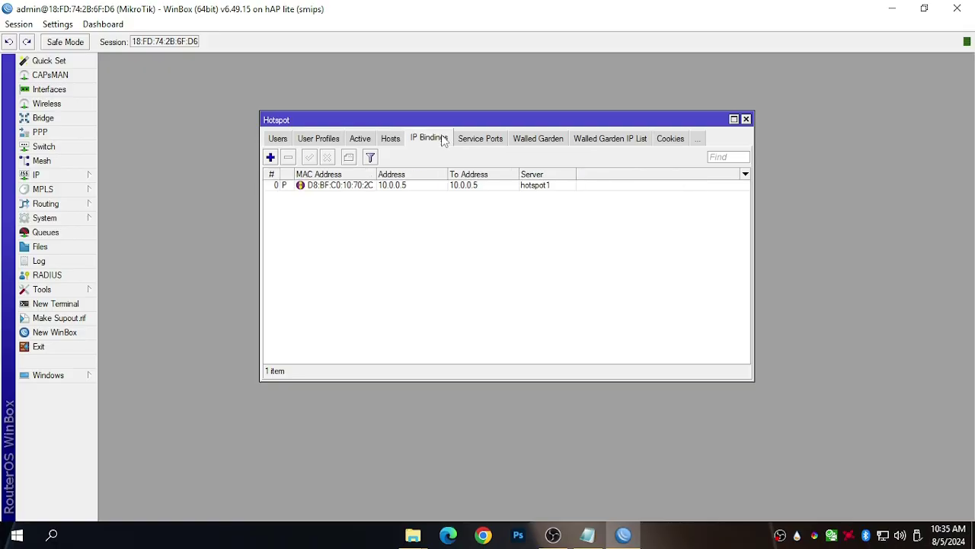
pyautogui.doubleClick(353, 192)
pyautogui.rightClick(495, 230)
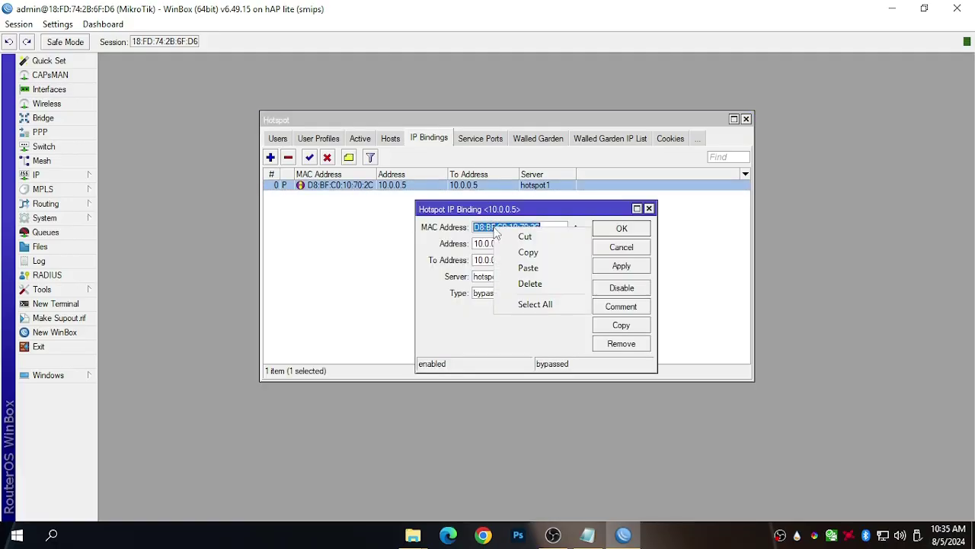
pyautogui.click(537, 269)
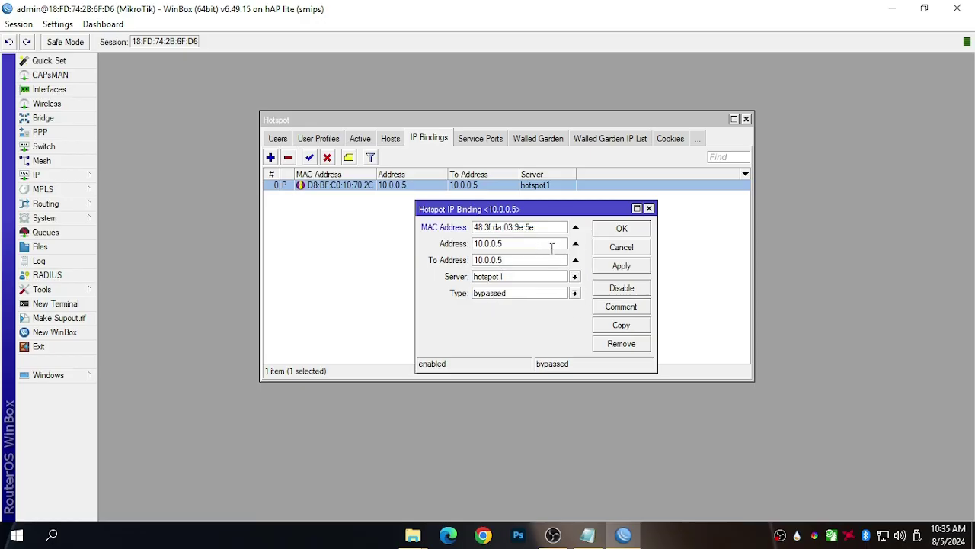
pyautogui.click(640, 228)
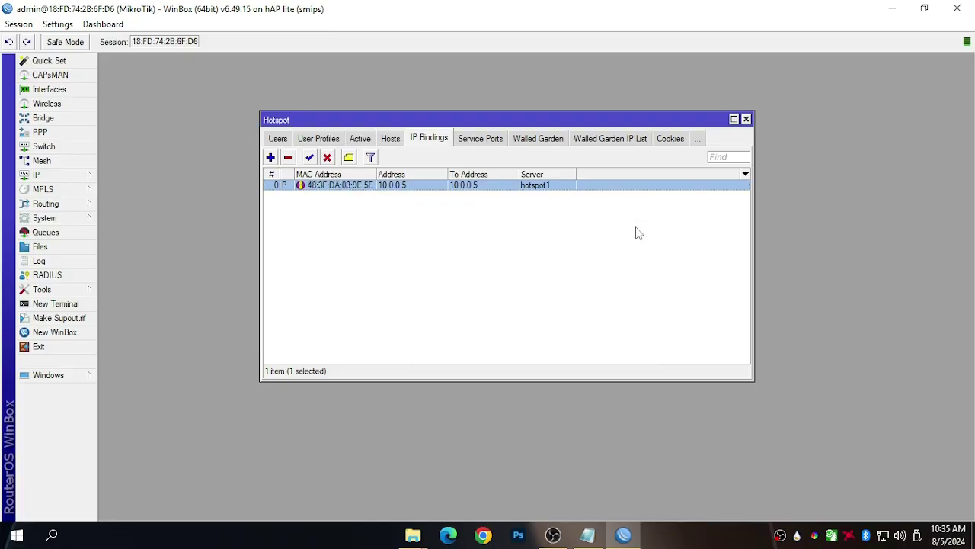
# Check the hotspot Hosts and IP Bindings lists, then close the Hotspot window.
pyautogui.click(391, 139)
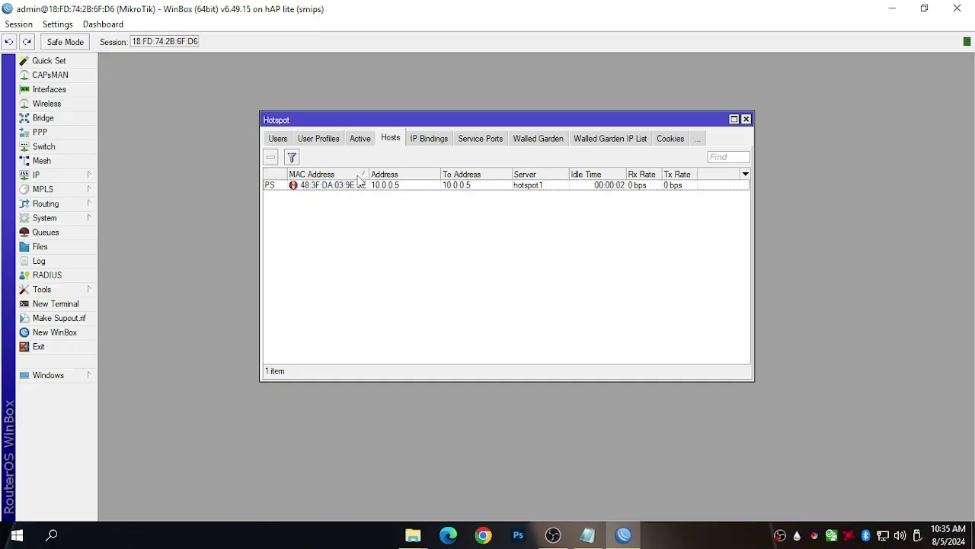
pyautogui.click(429, 140)
pyautogui.click(387, 141)
pyautogui.click(424, 141)
pyautogui.click(389, 140)
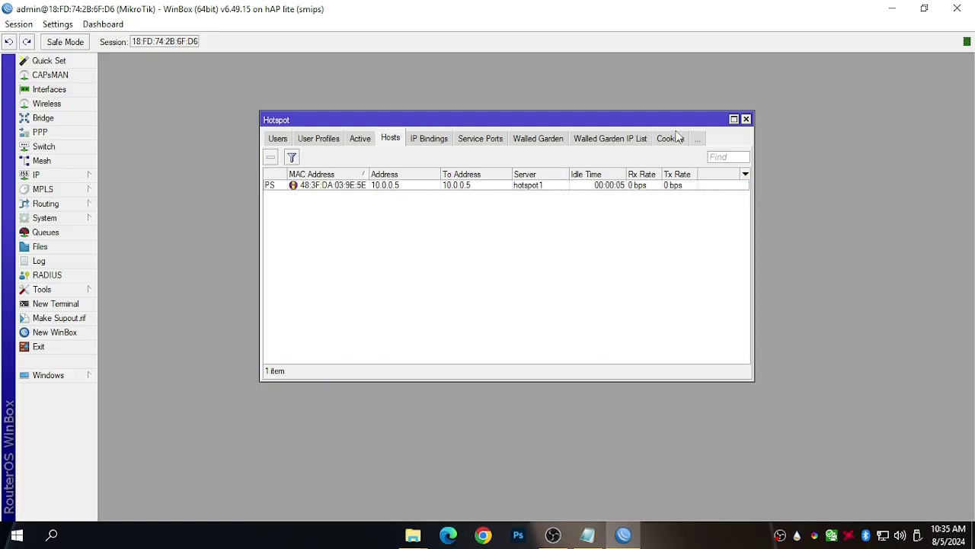
pyautogui.click(747, 120)
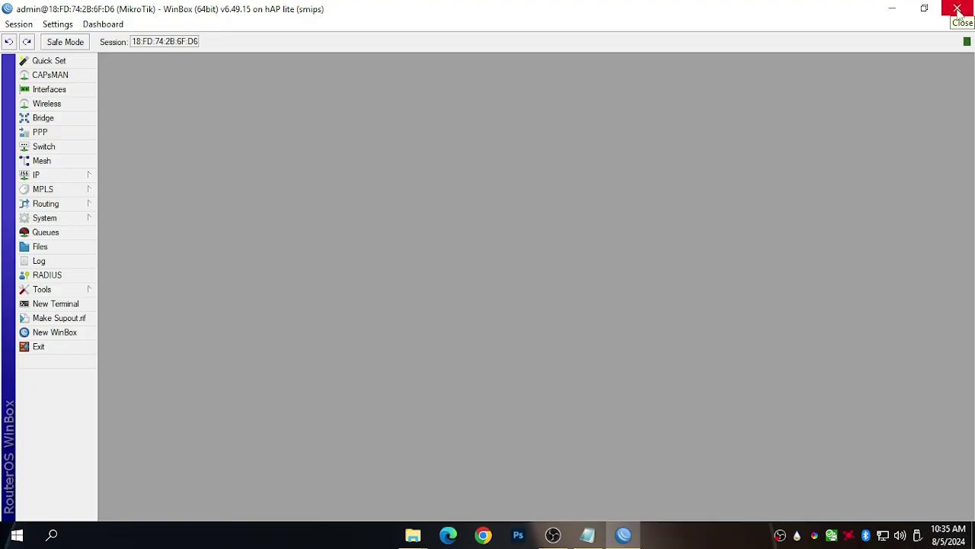
# Close WinBox and the Haplite folder window.
pyautogui.click(890, 7)
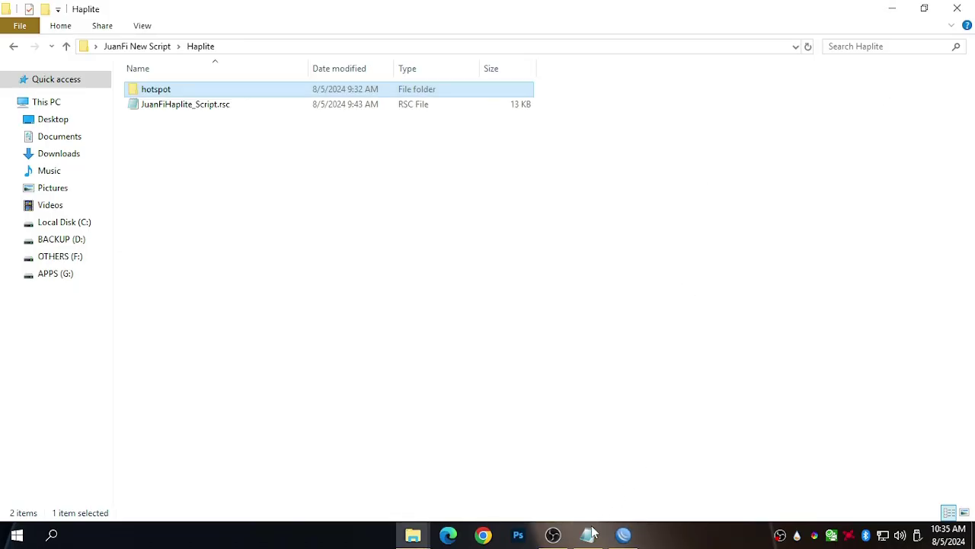
pyautogui.click(623, 536)
pyautogui.click(957, 8)
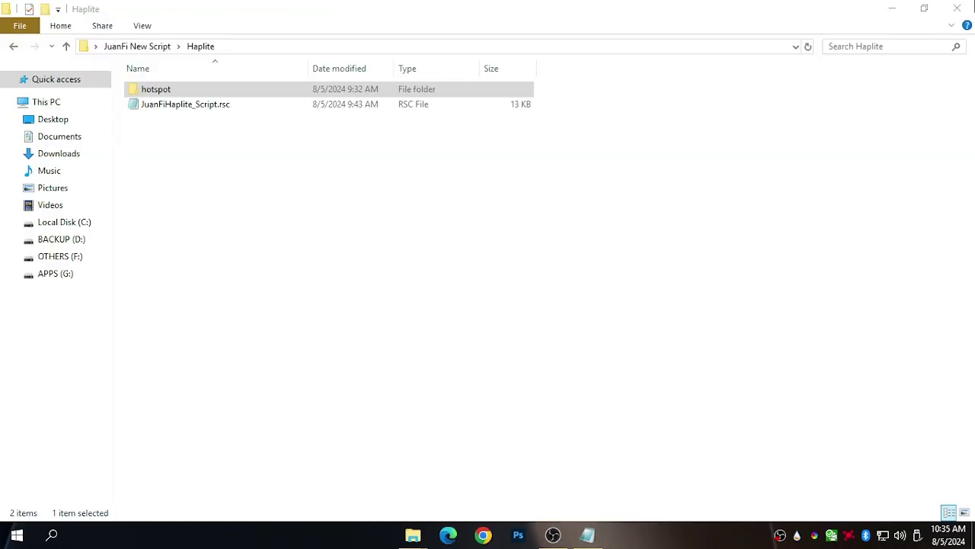
pyautogui.click(957, 9)
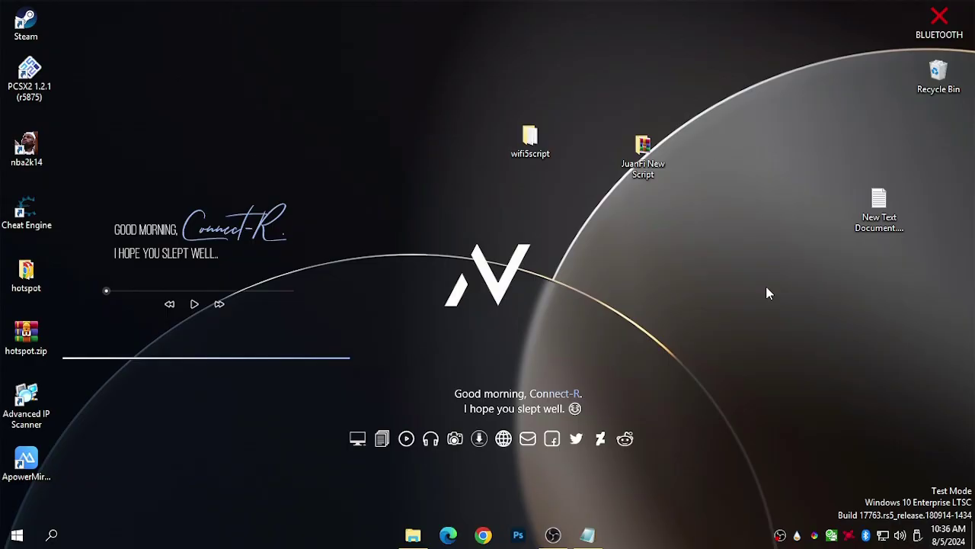
# Join the open JuanFi Setup Wi-Fi network and confirm it connected.
pyautogui.click(883, 535)
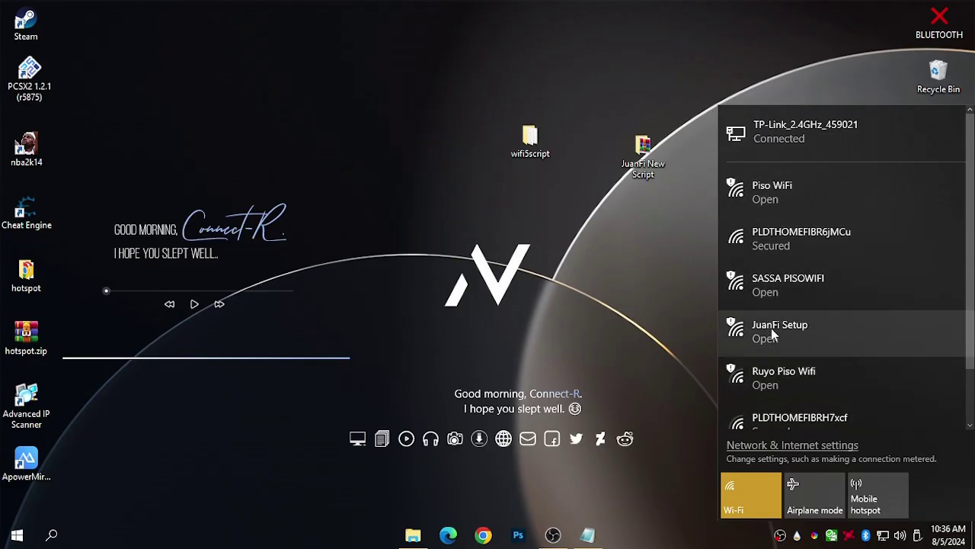
pyautogui.click(792, 330)
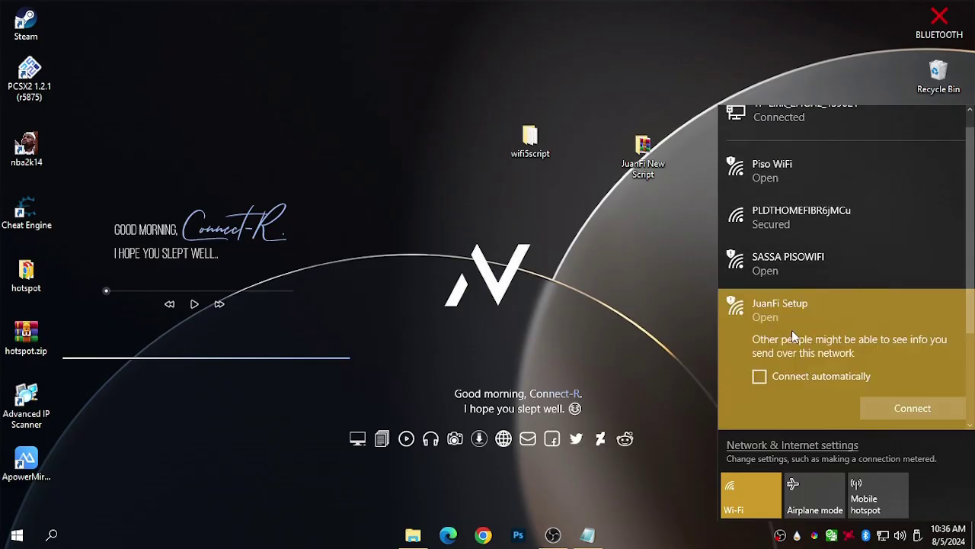
pyautogui.click(886, 406)
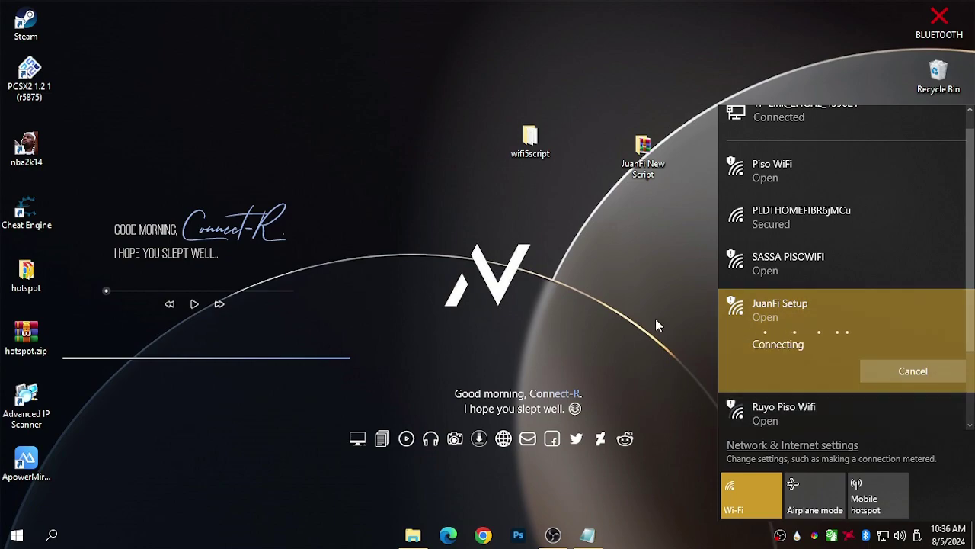
pyautogui.click(686, 304)
pyautogui.click(885, 540)
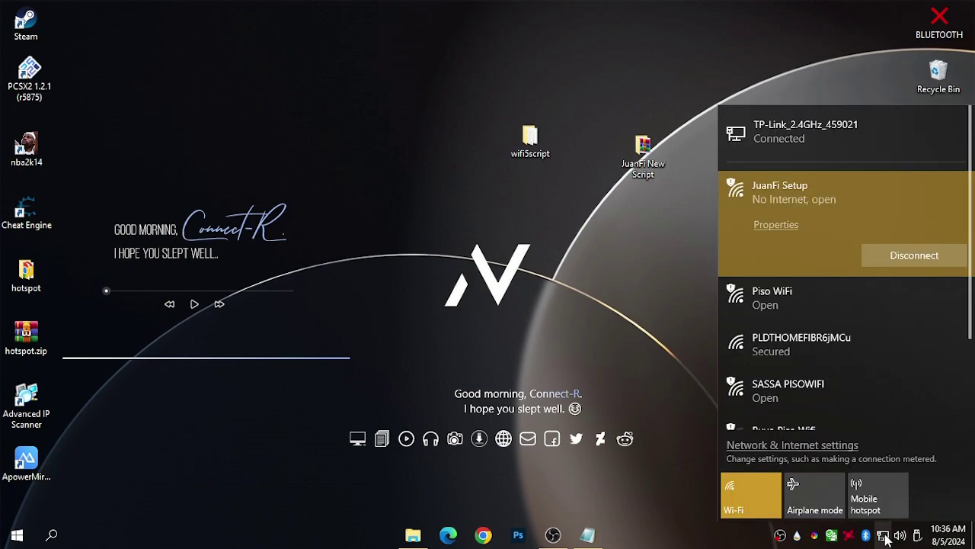
pyautogui.click(646, 274)
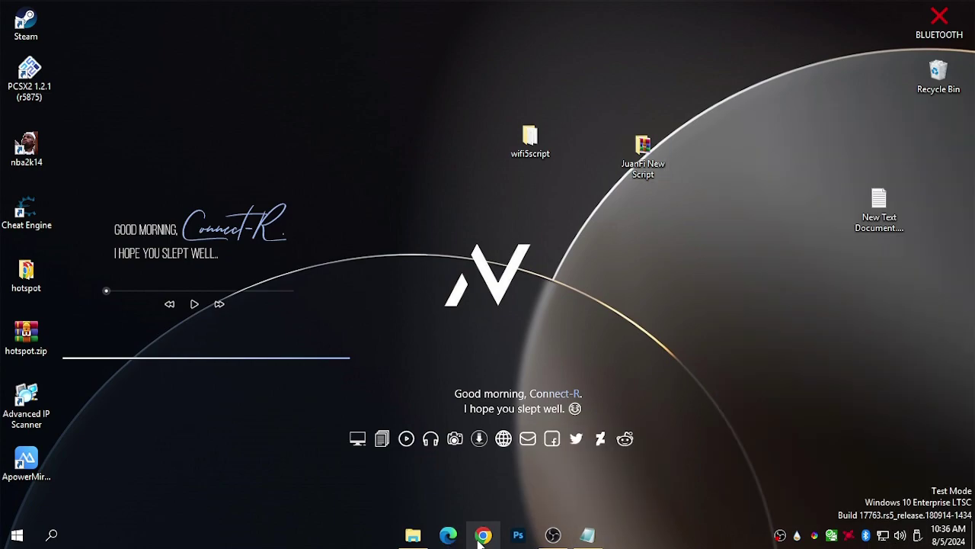
# Open the browser and load the vendo page at 172.217.28.1.
pyautogui.click(448, 535)
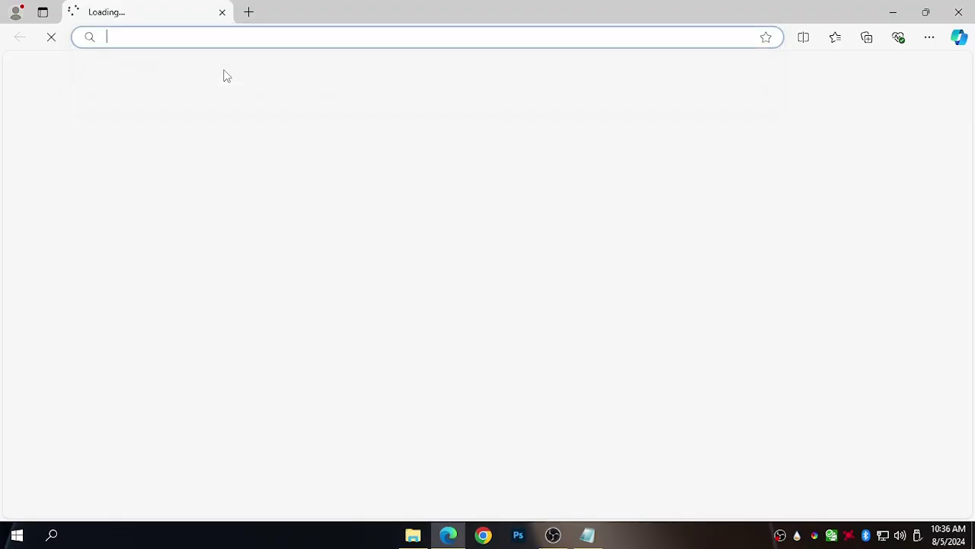
pyautogui.write('172.1')
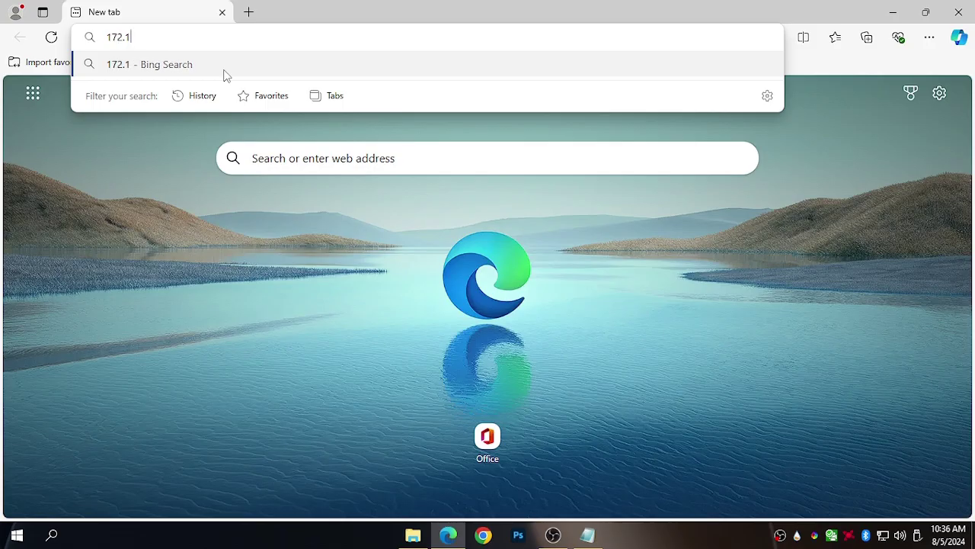
pyautogui.press('BackSpace')
pyautogui.write('217.2')
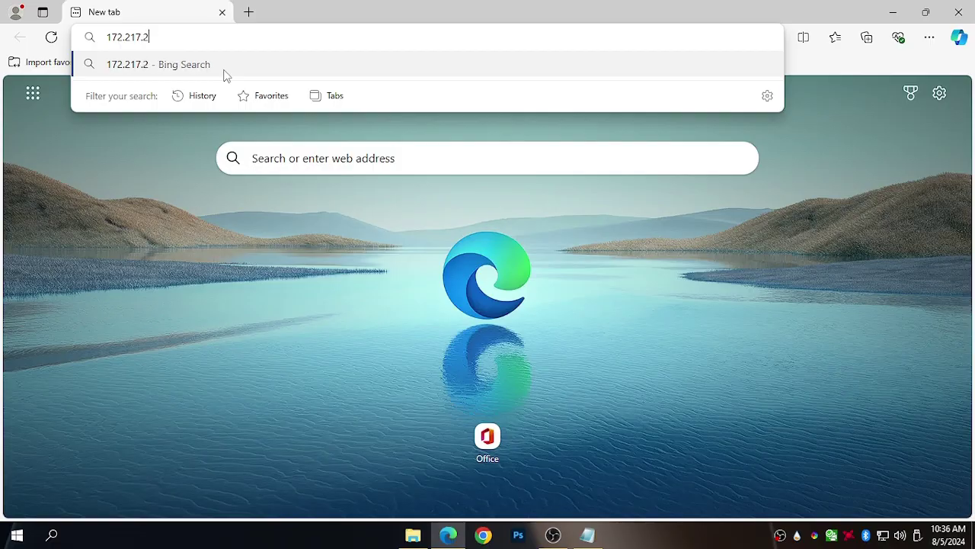
pyautogui.write('8.1')
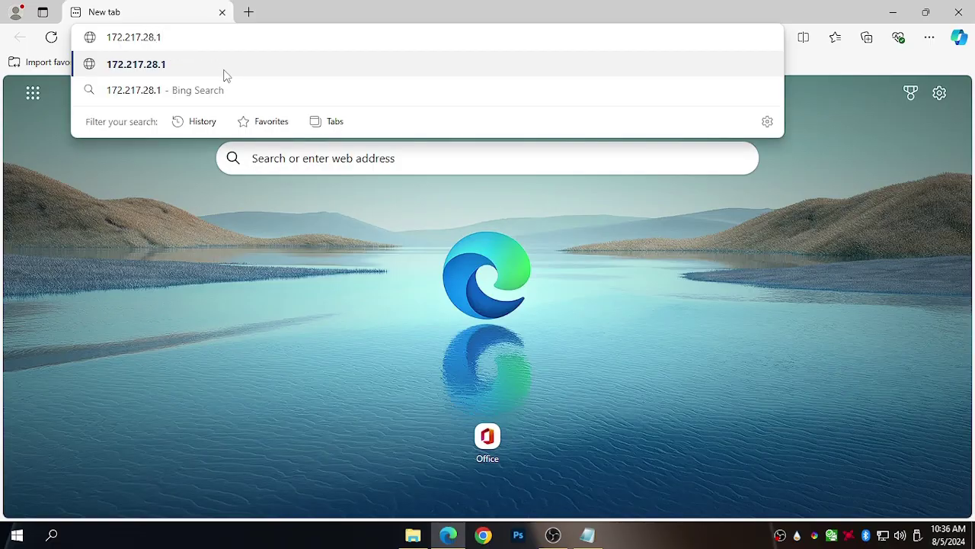
pyautogui.press('Return')
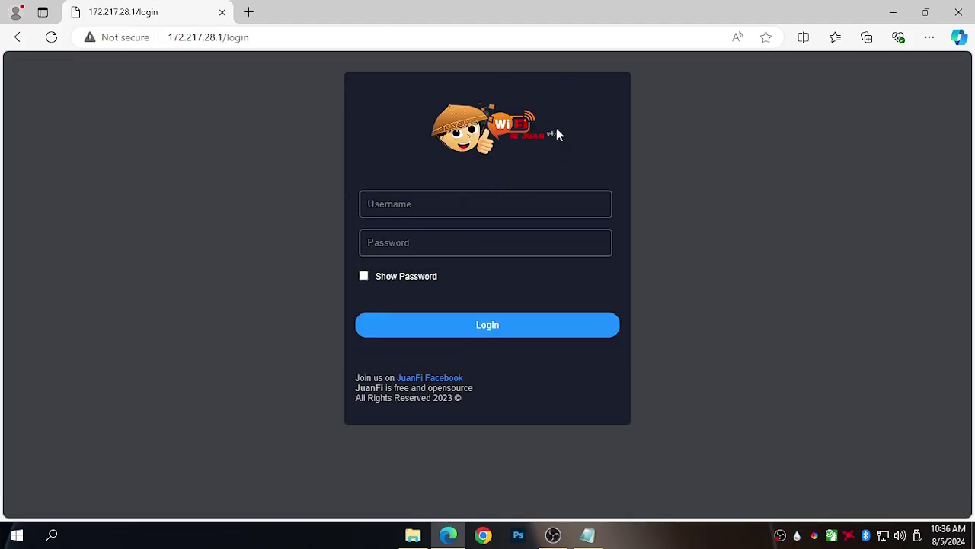
# Sign in to the JuanFi Admin Console with the admin username and password.
pyautogui.click(415, 204)
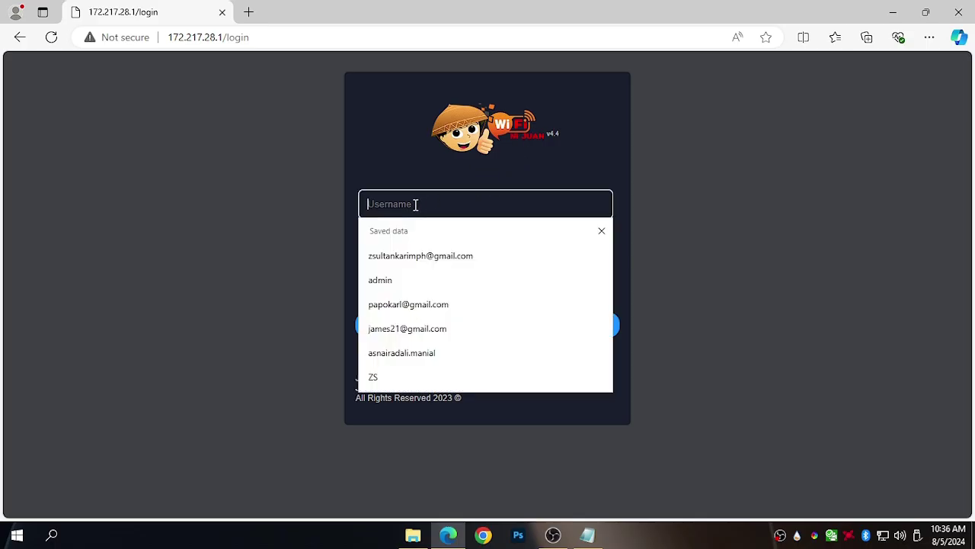
pyautogui.write('a')
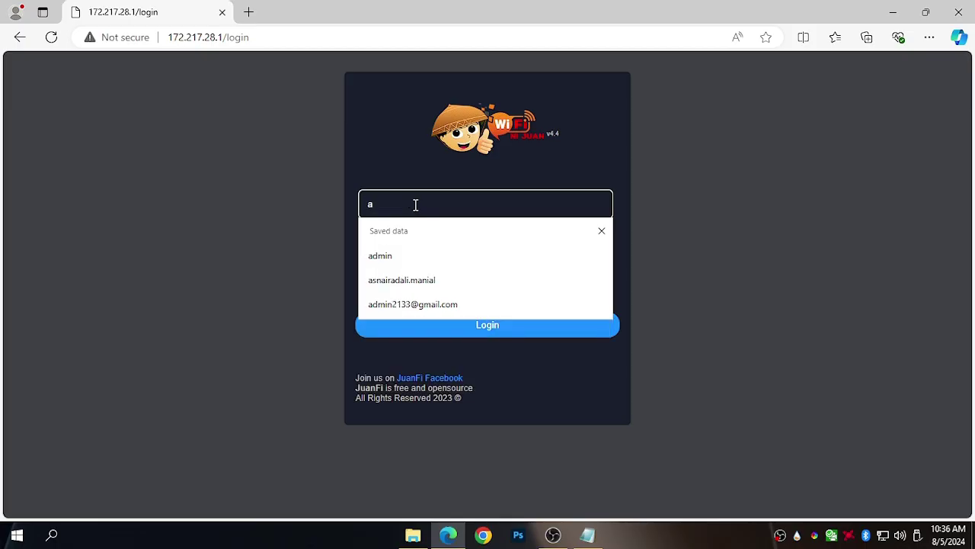
pyautogui.write('dmin')
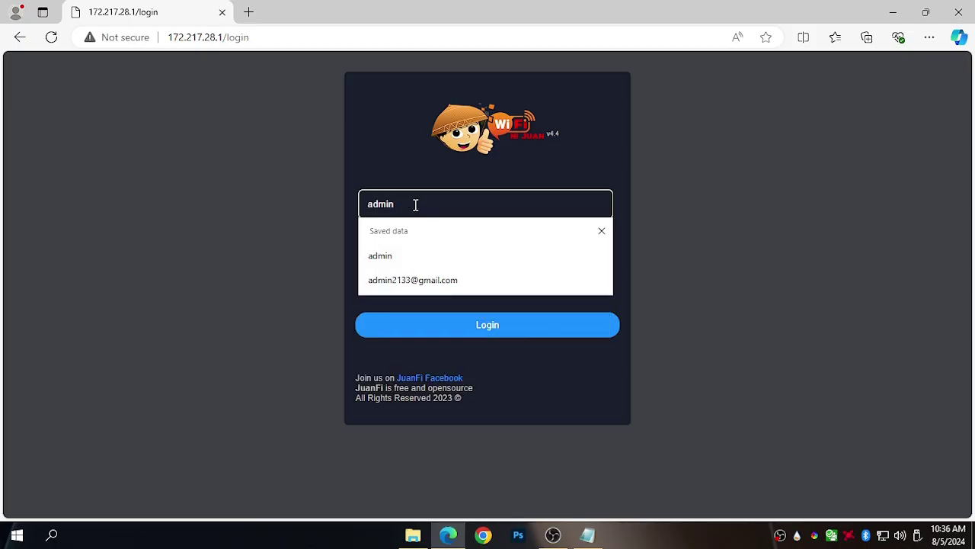
pyautogui.press('Tab')
pyautogui.write('admin')
pyautogui.press('Return')
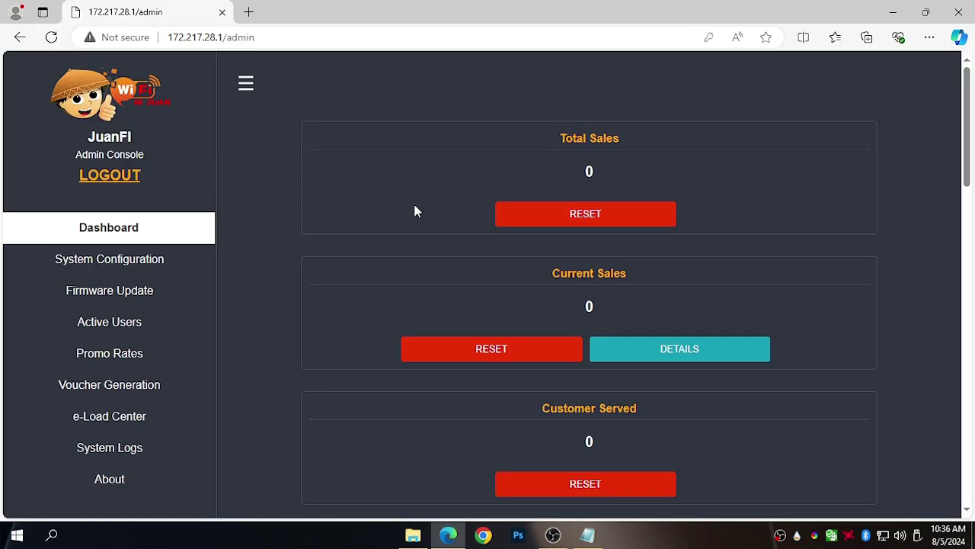
# In System Configuration, scan for Wi-Fi networks and pick Piso WiFi as the vendo's SSID.
pyautogui.click(165, 259)
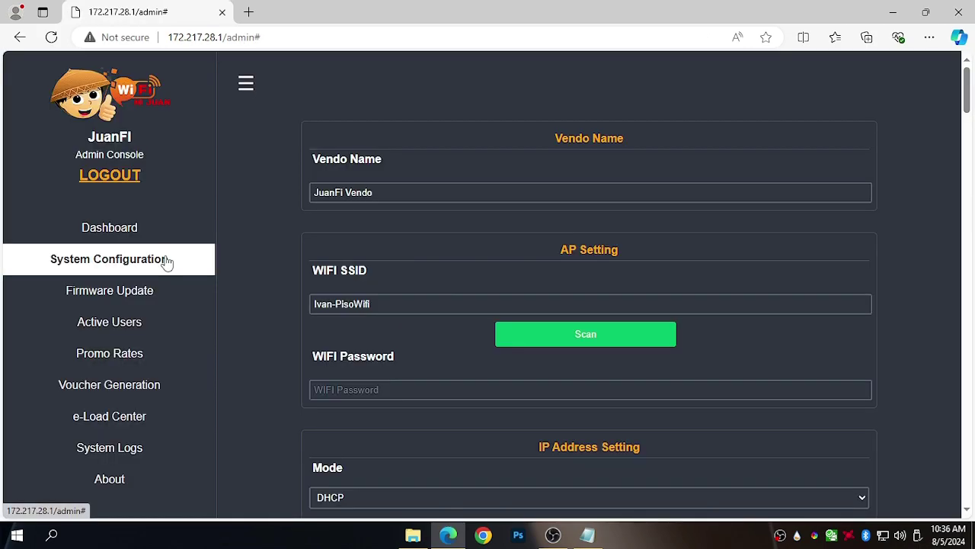
pyautogui.click(410, 192)
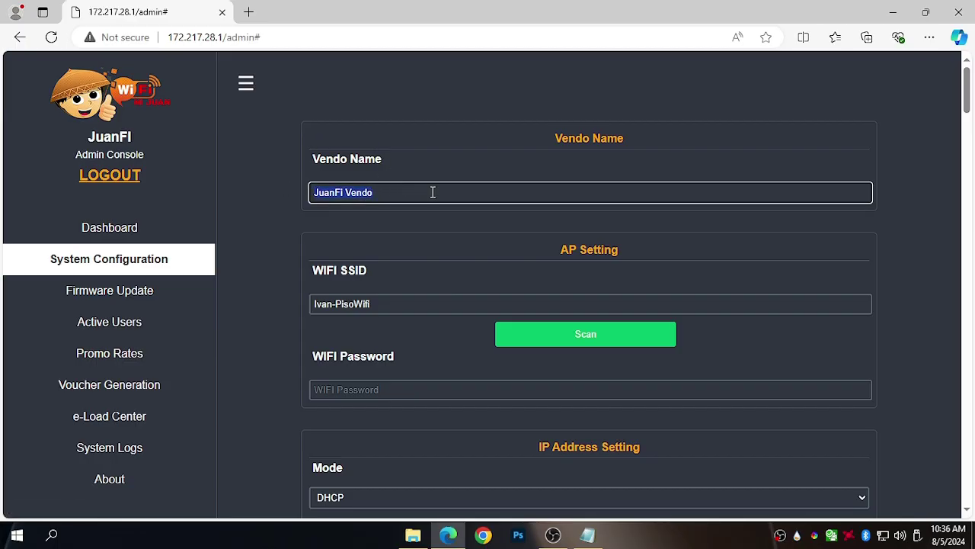
pyautogui.moveTo(418, 192); pyautogui.dragTo(289, 180)
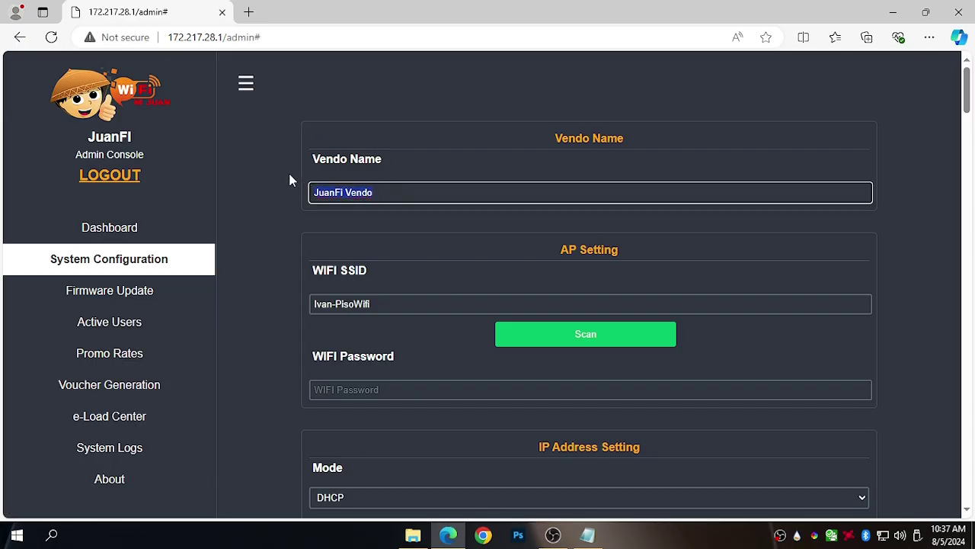
pyautogui.click(523, 336)
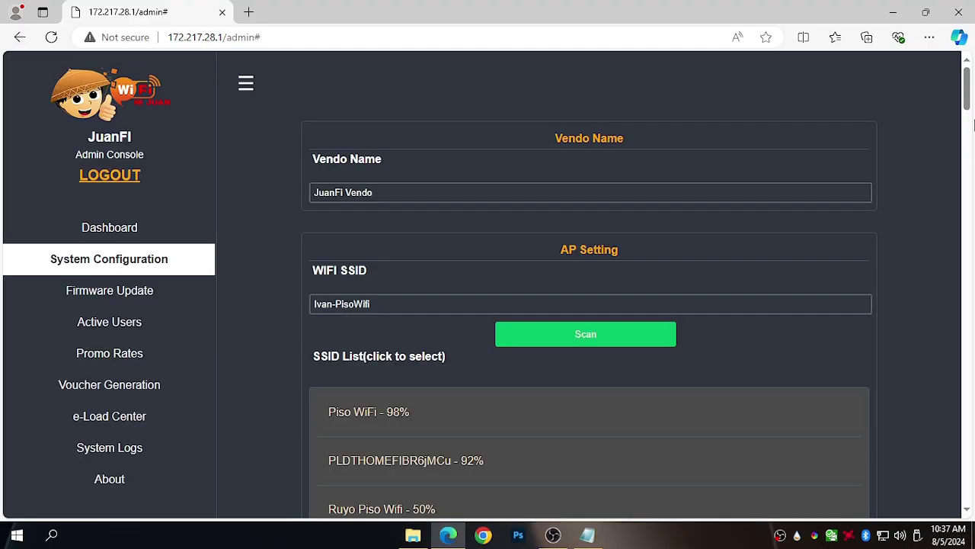
pyautogui.moveTo(968, 95); pyautogui.dragTo(968, 107)
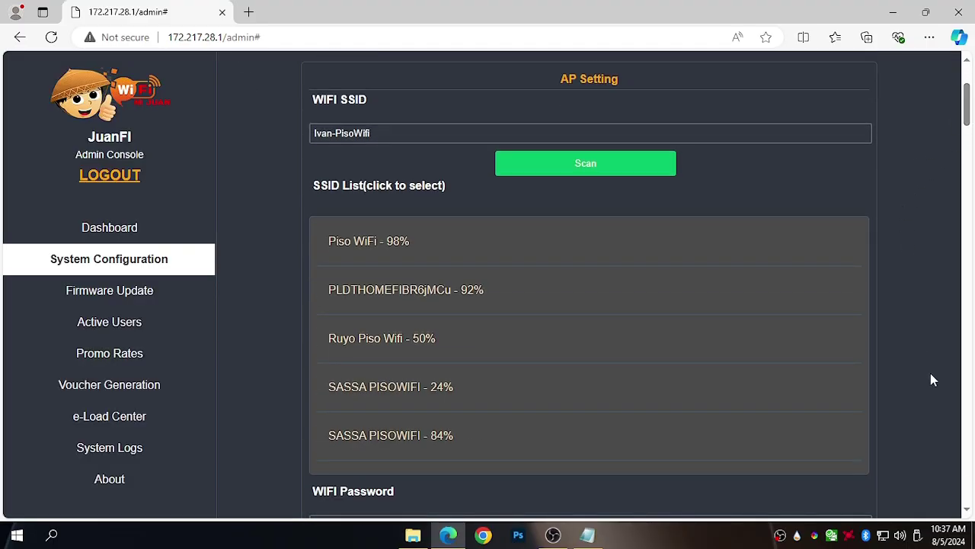
pyautogui.click(883, 536)
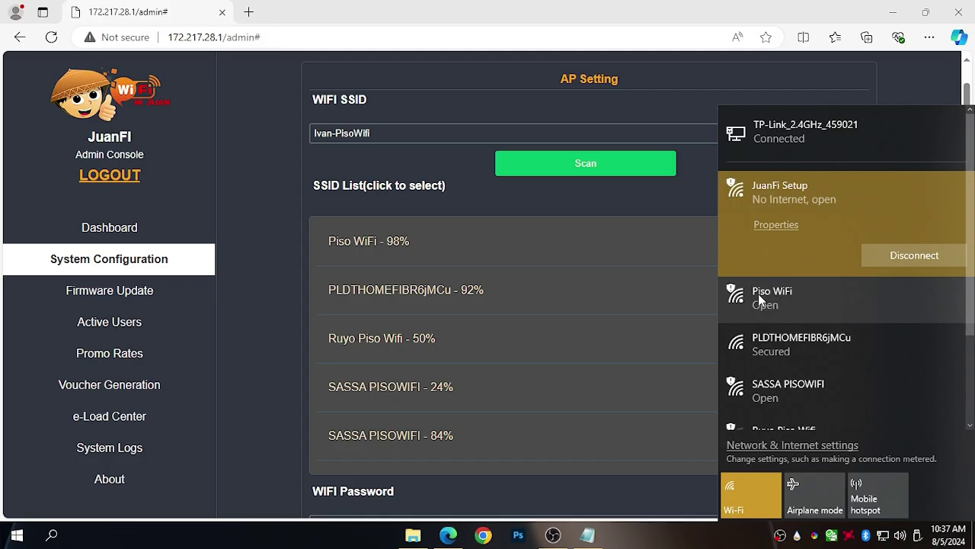
pyautogui.click(416, 250)
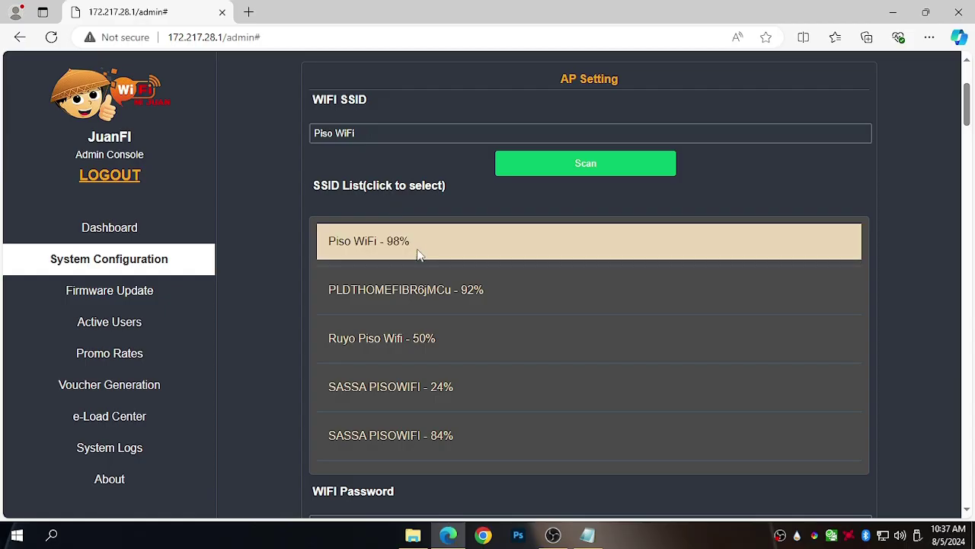
pyautogui.moveTo(369, 131); pyautogui.dragTo(266, 119)
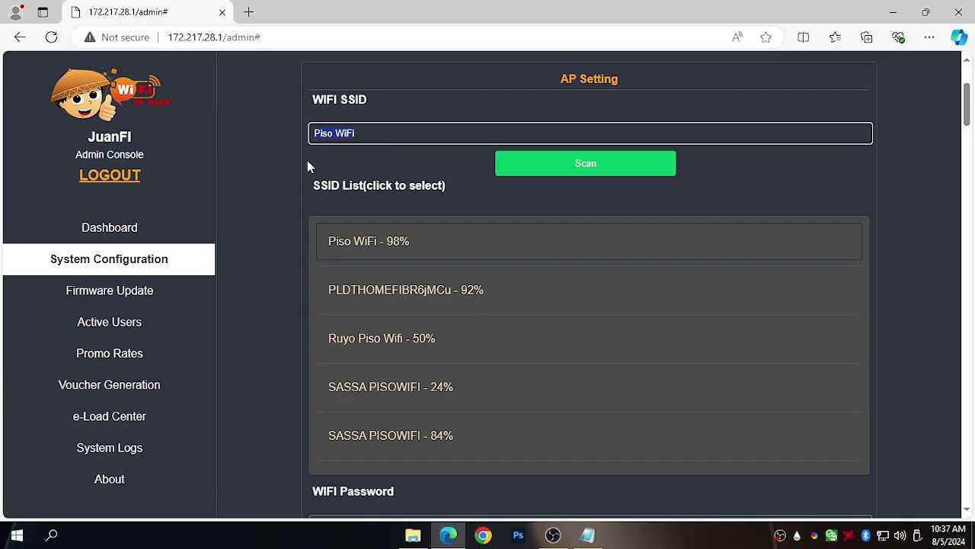
pyautogui.click(358, 175)
pyautogui.moveTo(968, 115); pyautogui.dragTo(970, 145)
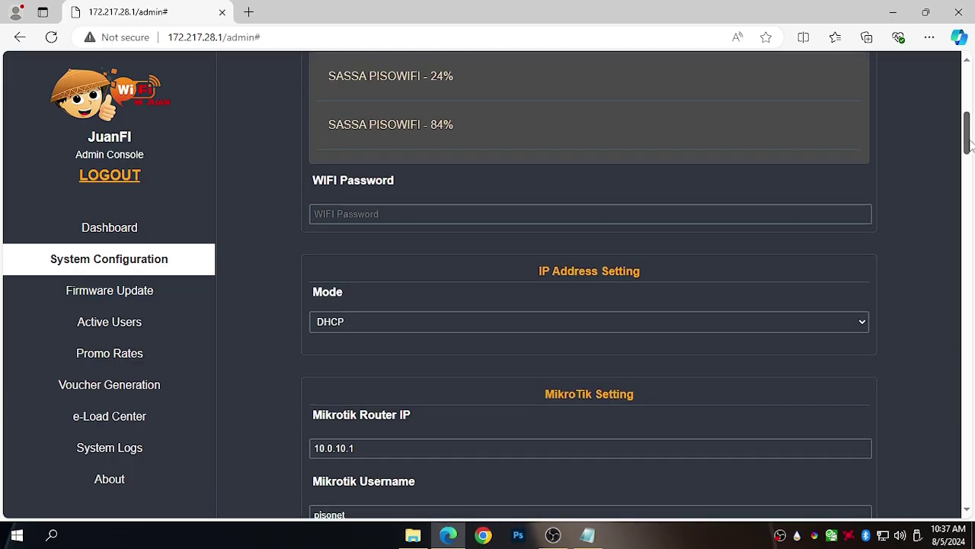
pyautogui.moveTo(539, 276); pyautogui.dragTo(643, 286)
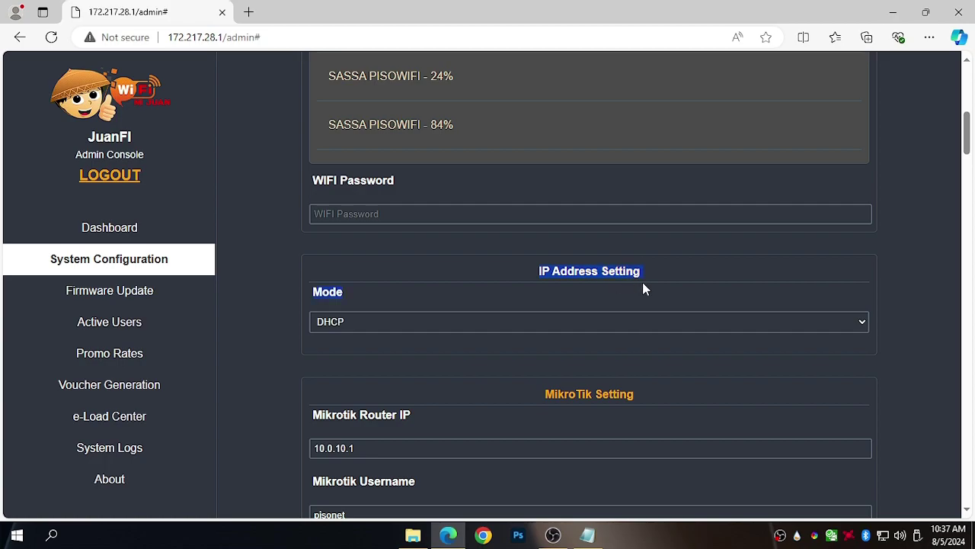
pyautogui.click(683, 280)
# Switch the IP mode to Static with local IP 10.0.0.5 and subnet mask 255.255.255.0.
pyautogui.click(395, 318)
pyautogui.click(381, 354)
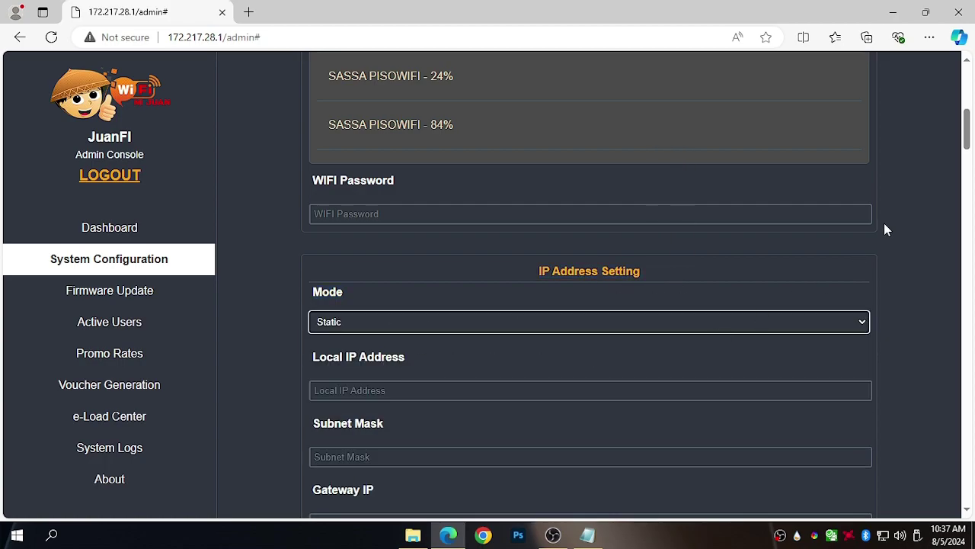
pyautogui.scroll(-2, 967, 137)
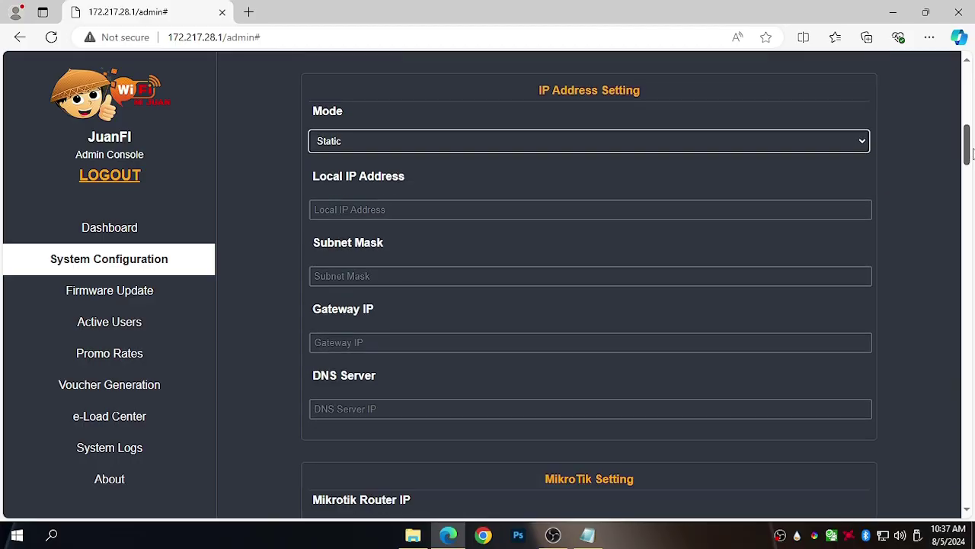
pyautogui.click(504, 212)
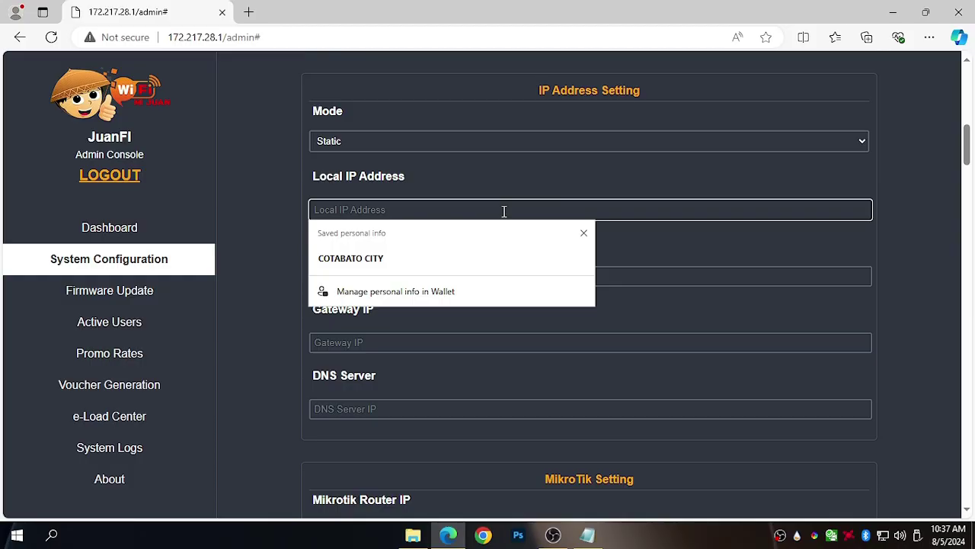
pyautogui.write('10.0.0.5')
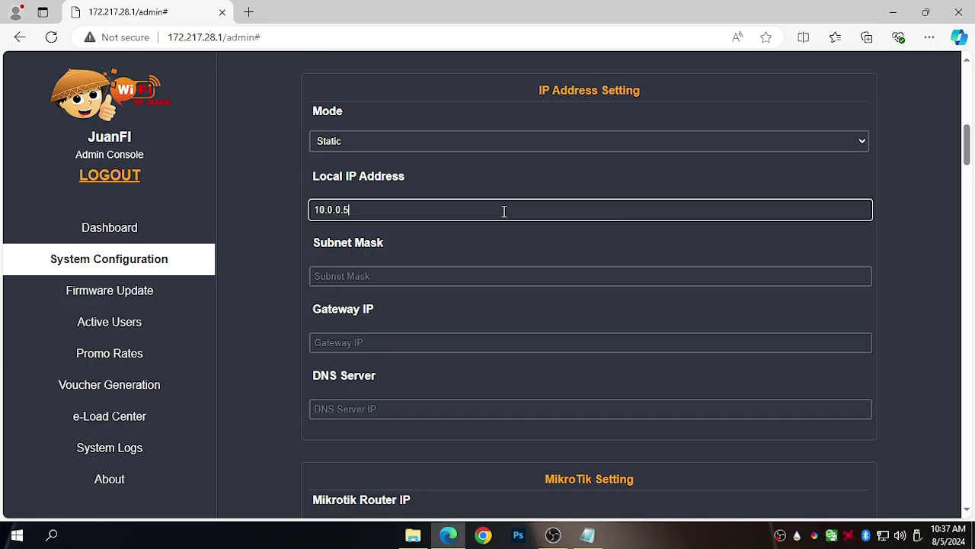
pyautogui.click(459, 277)
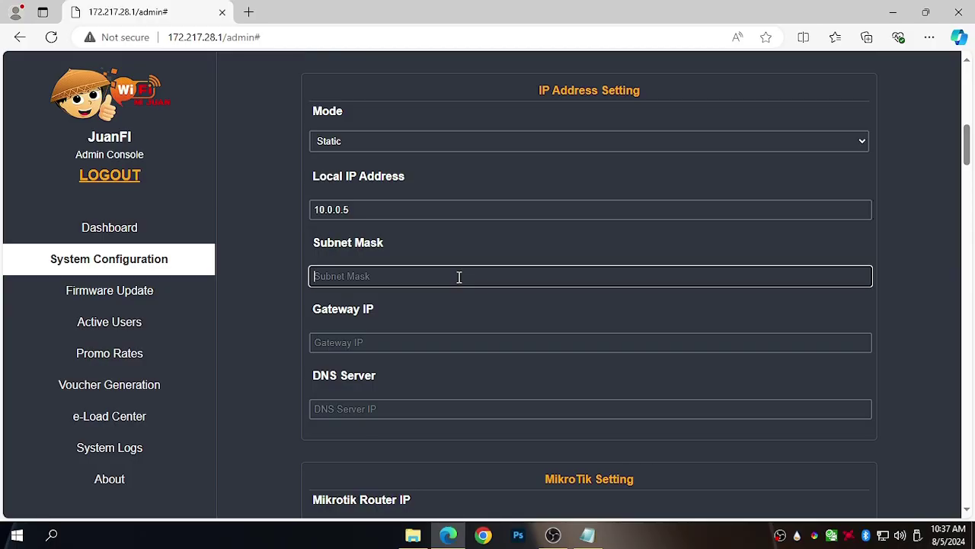
pyautogui.write('255.255.255.0')
# Set both the Gateway IP and DNS Server to 10.0.0.1.
pyautogui.click(389, 335)
pyautogui.write('10.0.0.1')
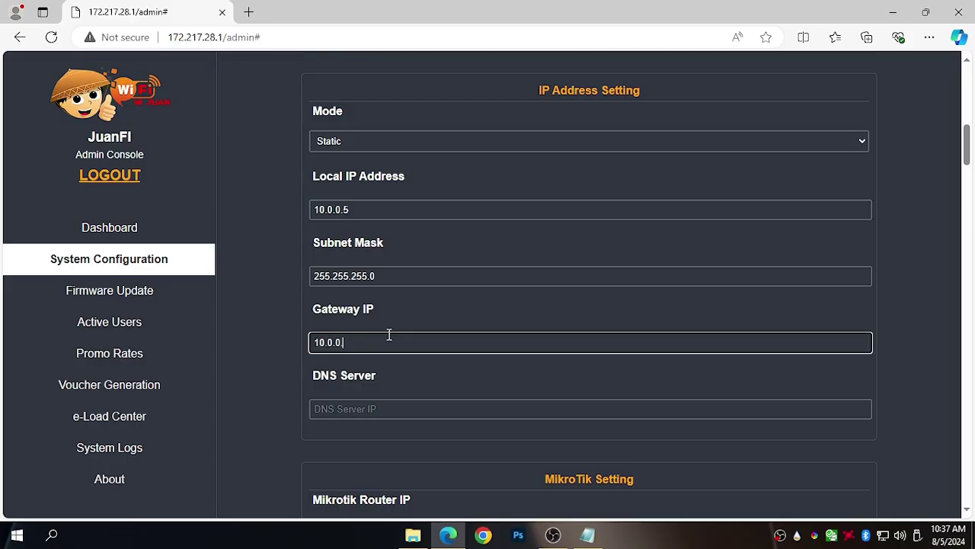
pyautogui.click(371, 412)
pyautogui.write('10.0.0.1')
pyautogui.moveTo(968, 151); pyautogui.dragTo(972, 189)
pyautogui.moveTo(644, 142); pyautogui.dragTo(478, 144)
pyautogui.moveTo(644, 142); pyautogui.dragTo(413, 149)
# Look up the MikroTik user and password lines in the Notepad notes.
pyautogui.click(435, 145)
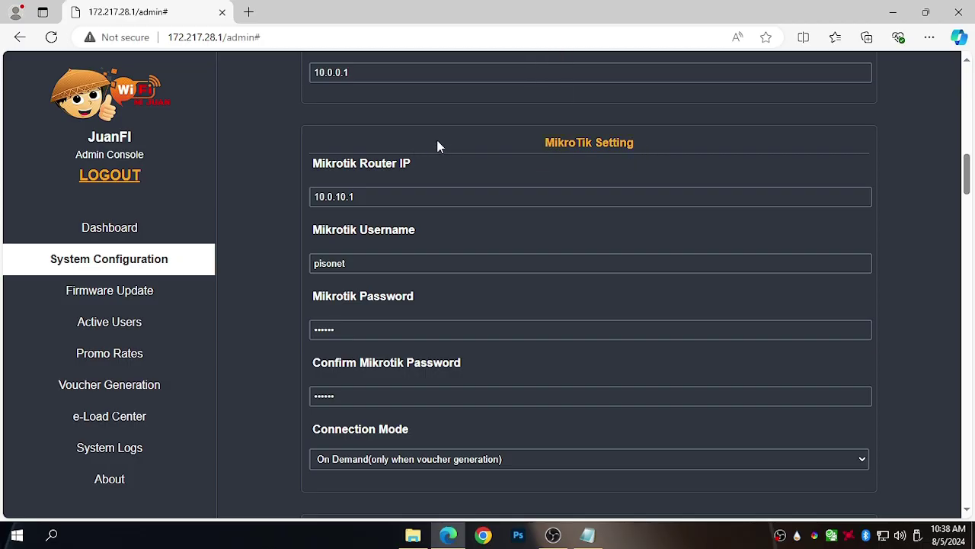
pyautogui.click(588, 535)
pyautogui.moveTo(277, 142); pyautogui.dragTo(123, 130)
pyautogui.click(164, 157)
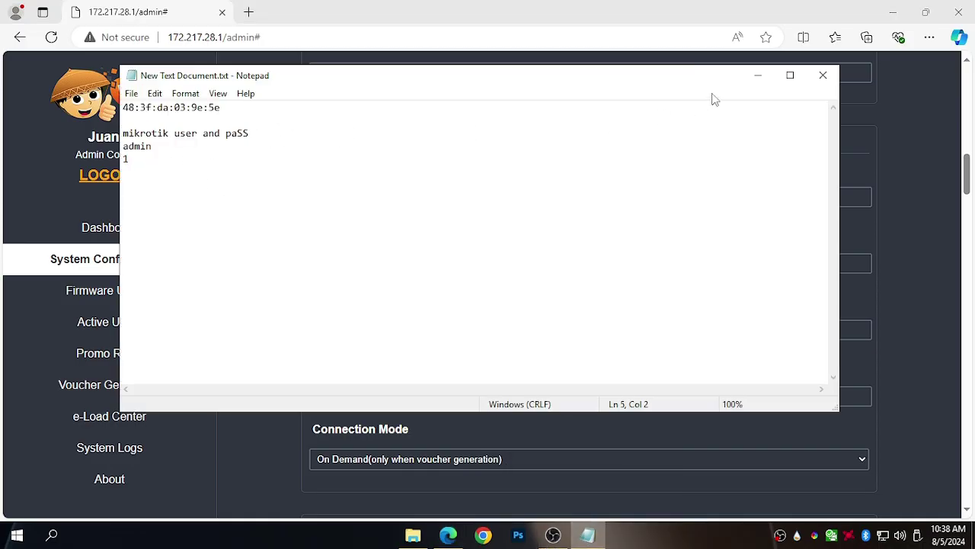
pyautogui.click(757, 75)
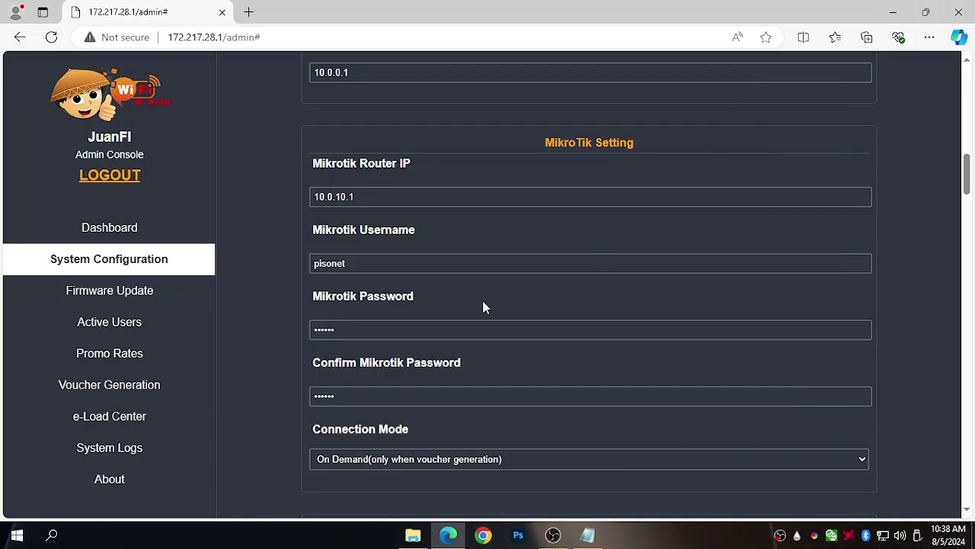
# Change the Mikrotik Router IP to 10.0.0.1.
pyautogui.click(337, 197)
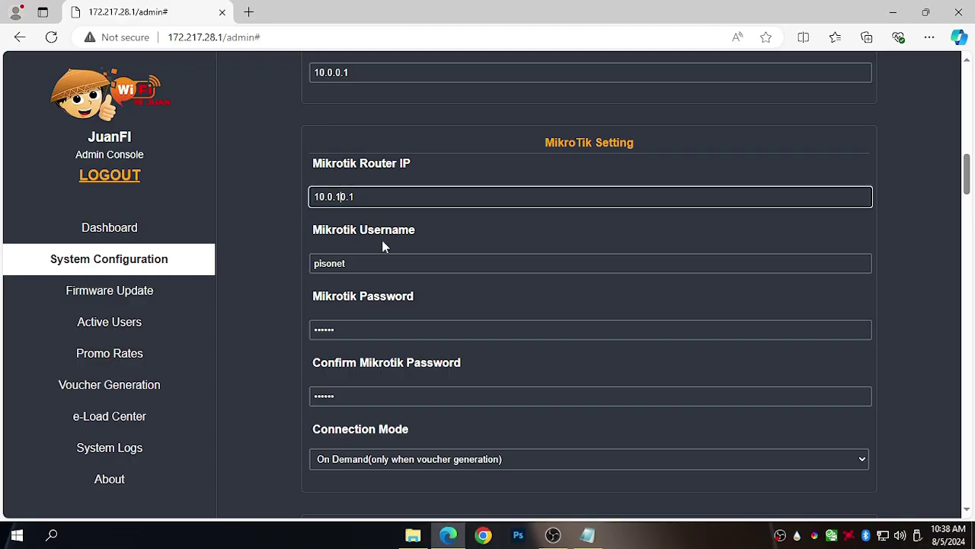
pyautogui.press('BackSpace')
pyautogui.click(441, 232)
pyautogui.moveTo(441, 231); pyautogui.dragTo(285, 221)
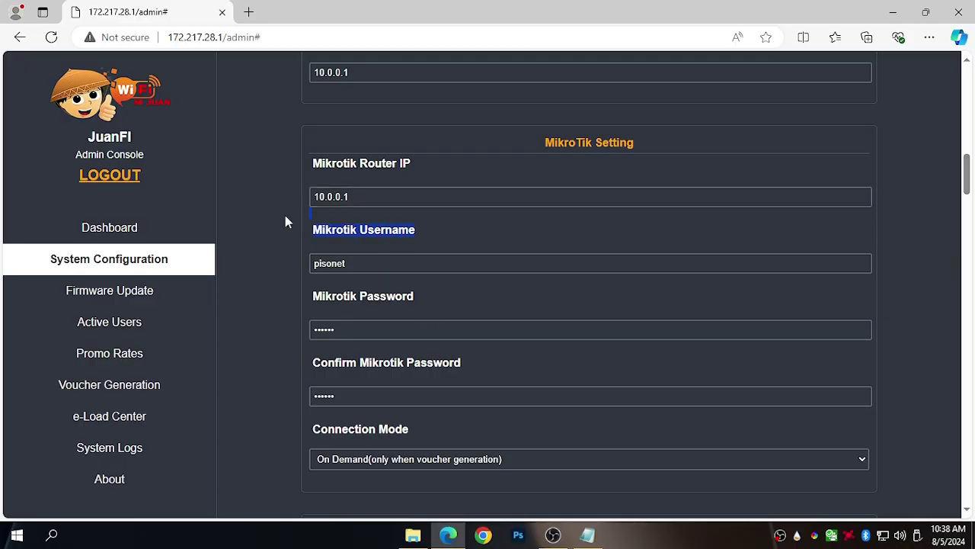
# Copy 'admin' from the notes and paste it as the Mikrotik Username, replacing pisonet.
pyautogui.click(588, 535)
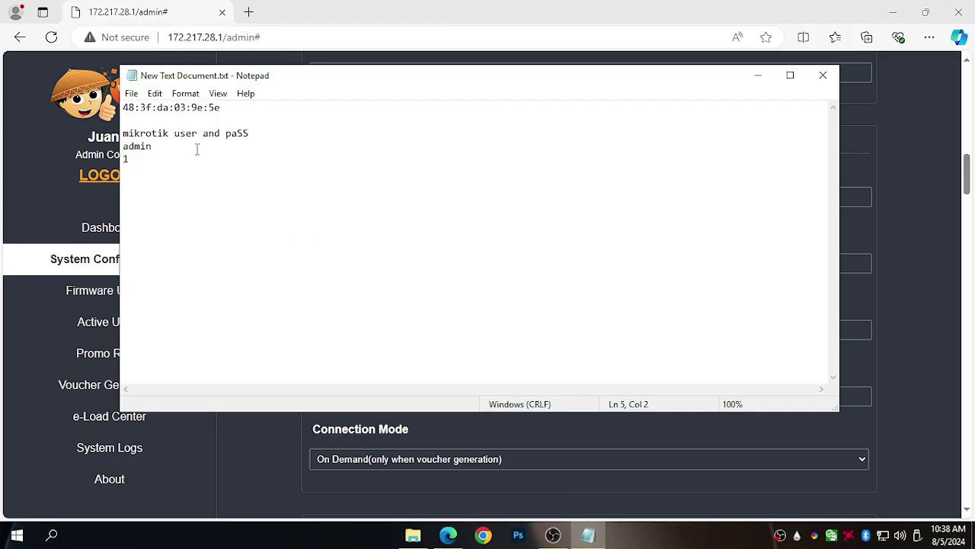
pyautogui.moveTo(156, 146); pyautogui.dragTo(112, 143)
pyautogui.rightClick(126, 145)
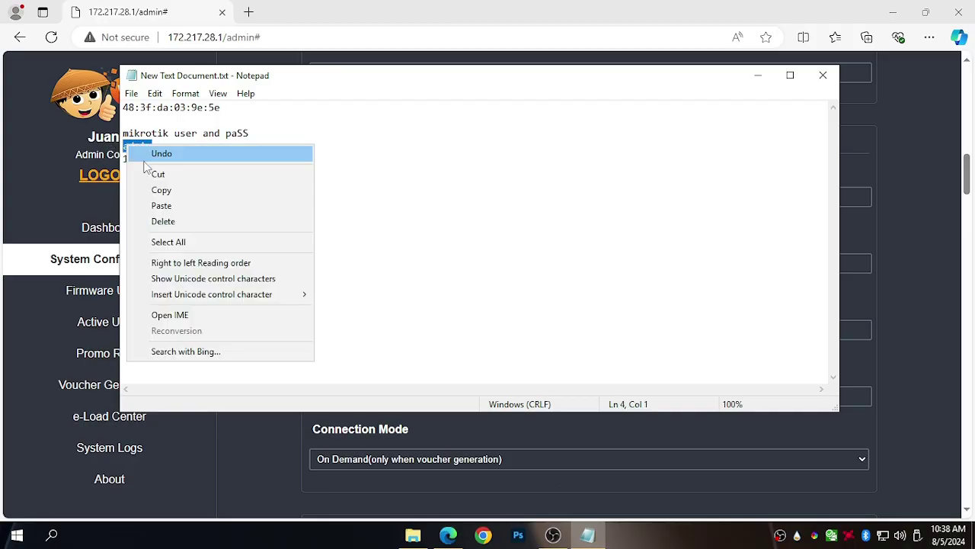
pyautogui.click(160, 190)
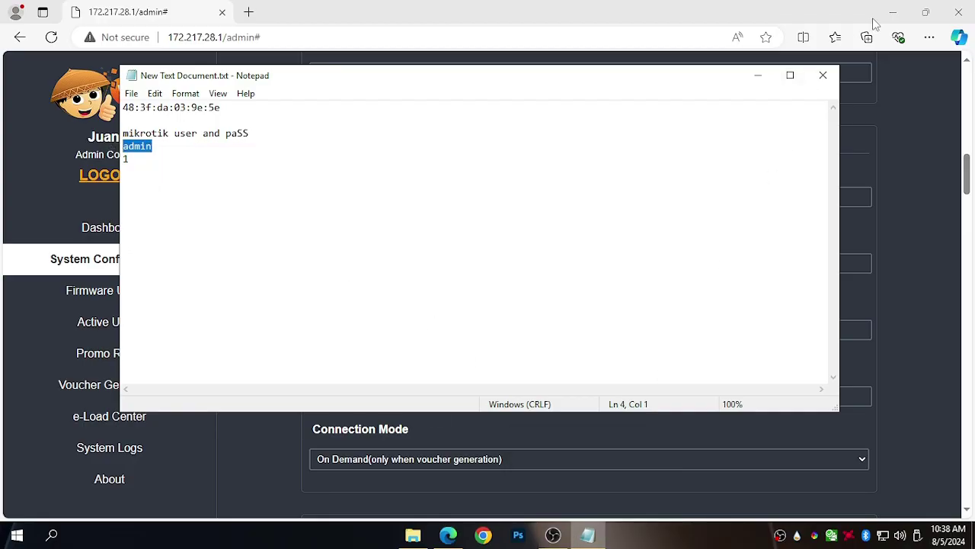
pyautogui.click(183, 141)
pyautogui.moveTo(155, 146); pyautogui.dragTo(117, 150)
pyautogui.rightClick(138, 145)
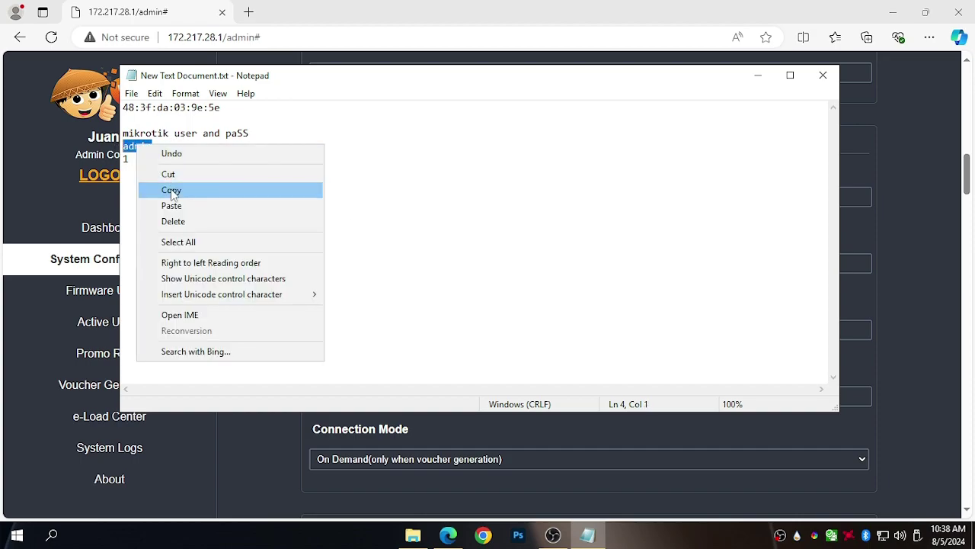
pyautogui.click(173, 194)
pyautogui.click(525, 438)
pyautogui.click(364, 261)
pyautogui.doubleClick(333, 268)
pyautogui.rightClick(333, 273)
pyautogui.click(355, 326)
# Paste the router password from the notes into Mikrotik Password and Confirm Mikrotik Password.
pyautogui.moveTo(361, 328); pyautogui.dragTo(292, 330)
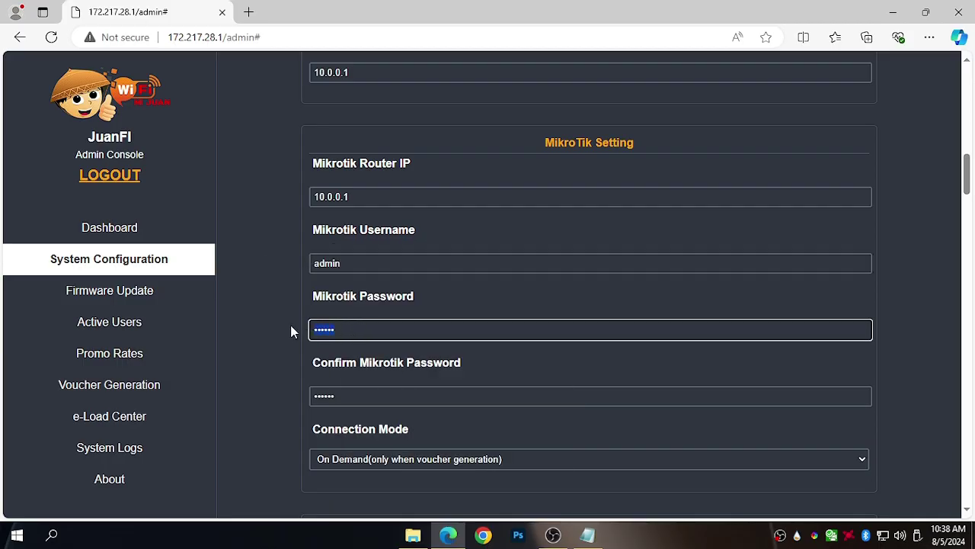
pyautogui.click(588, 535)
pyautogui.click(145, 165)
pyautogui.moveTo(145, 165); pyautogui.dragTo(116, 166)
pyautogui.click(588, 535)
pyautogui.hotkey('ctrl', 'v')
pyautogui.moveTo(340, 398); pyautogui.dragTo(265, 407)
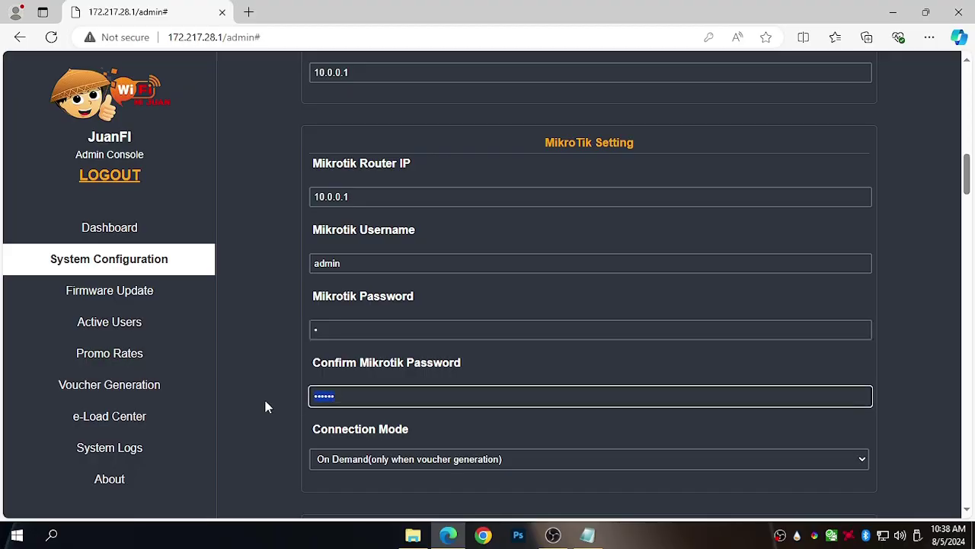
pyautogui.hotkey('ctrl', 'v')
pyautogui.moveTo(473, 352); pyautogui.dragTo(294, 365)
pyautogui.click(425, 395)
pyautogui.moveTo(968, 194); pyautogui.dragTo(972, 274)
pyautogui.click(420, 120)
# Enter 10 as the Coins Slot Abuse Count.
pyautogui.press('Tab')
pyautogui.write('10')
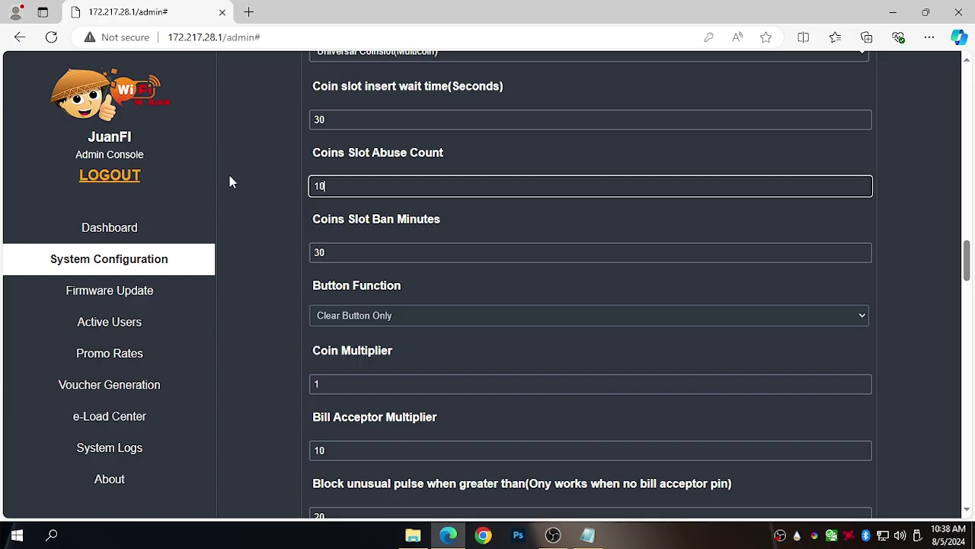
pyautogui.moveTo(971, 253); pyautogui.dragTo(969, 490)
# Generate a remote API key and save the configuration, acknowledging the restart notice.
pyautogui.click(594, 299)
pyautogui.click(411, 488)
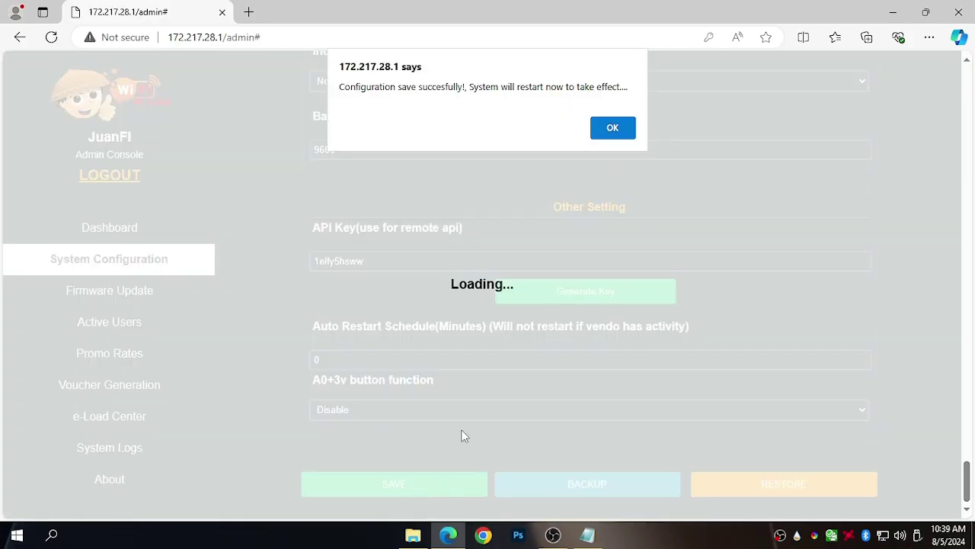
pyautogui.click(611, 128)
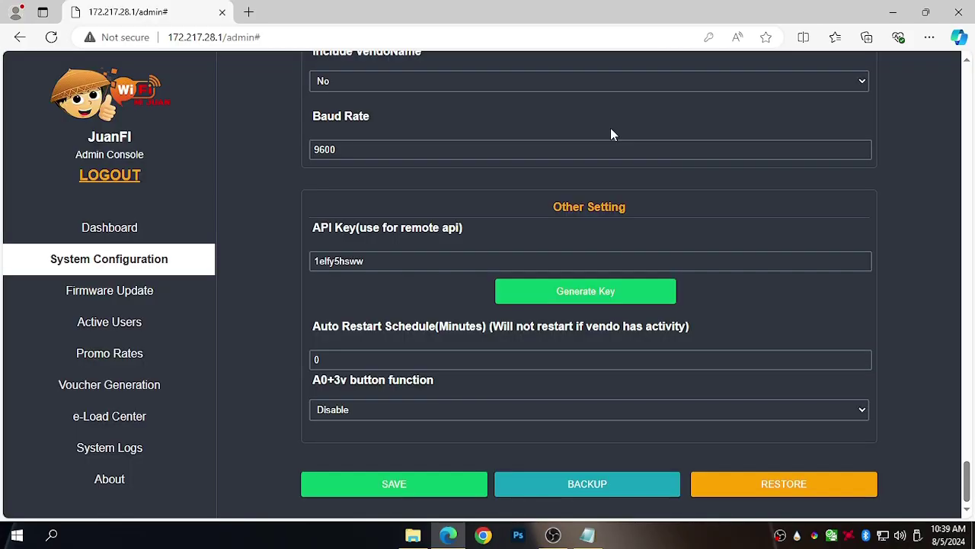
# Join the open Piso WiFi network from the taskbar flyout and confirm it's connected.
pyautogui.click(883, 536)
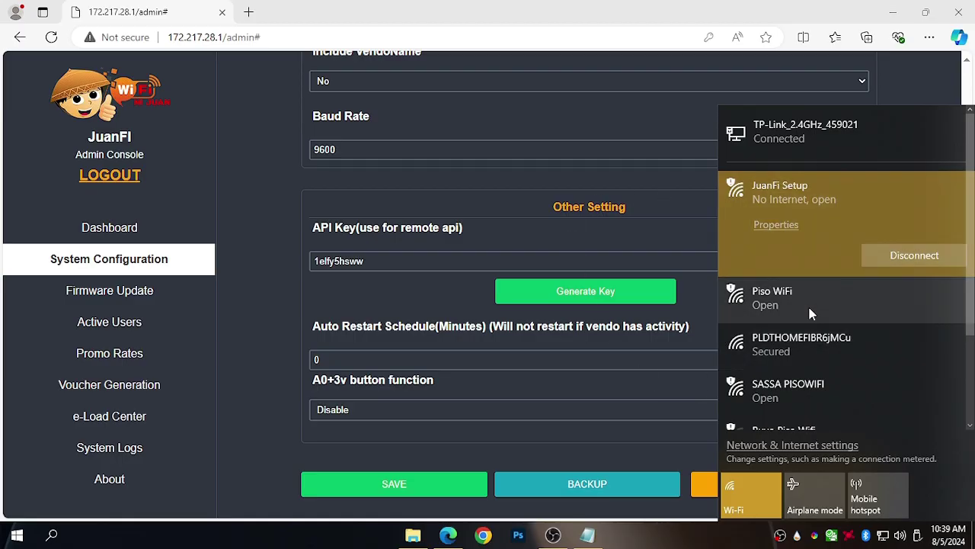
pyautogui.click(806, 311)
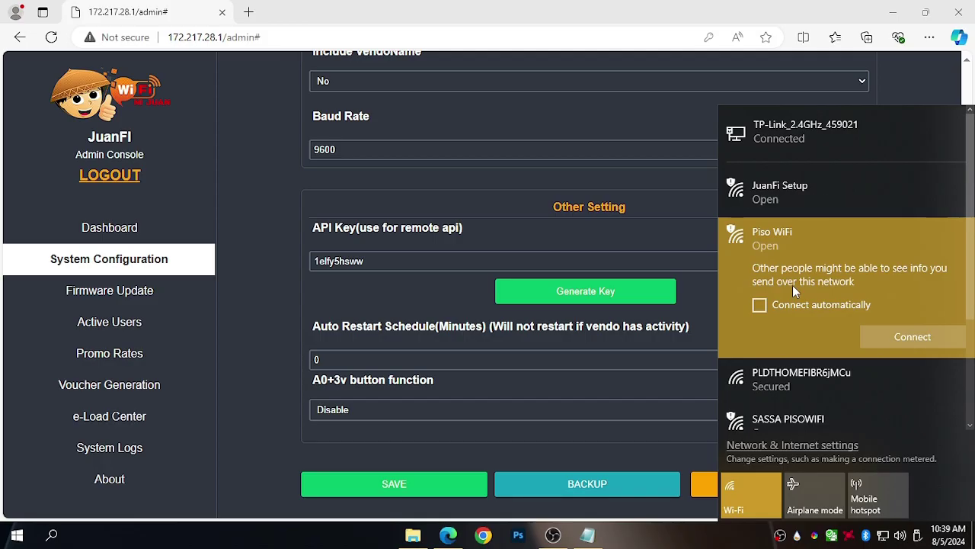
pyautogui.click(903, 340)
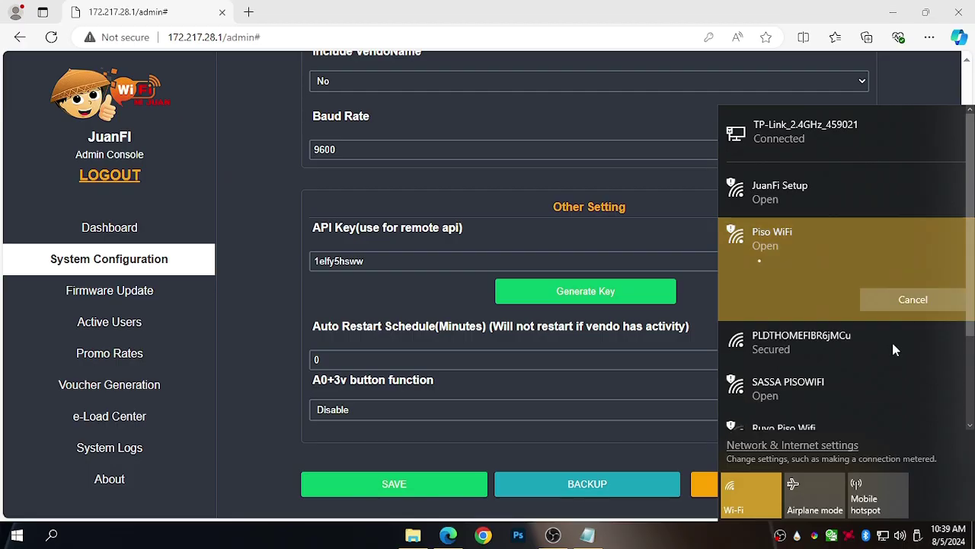
pyautogui.click(881, 536)
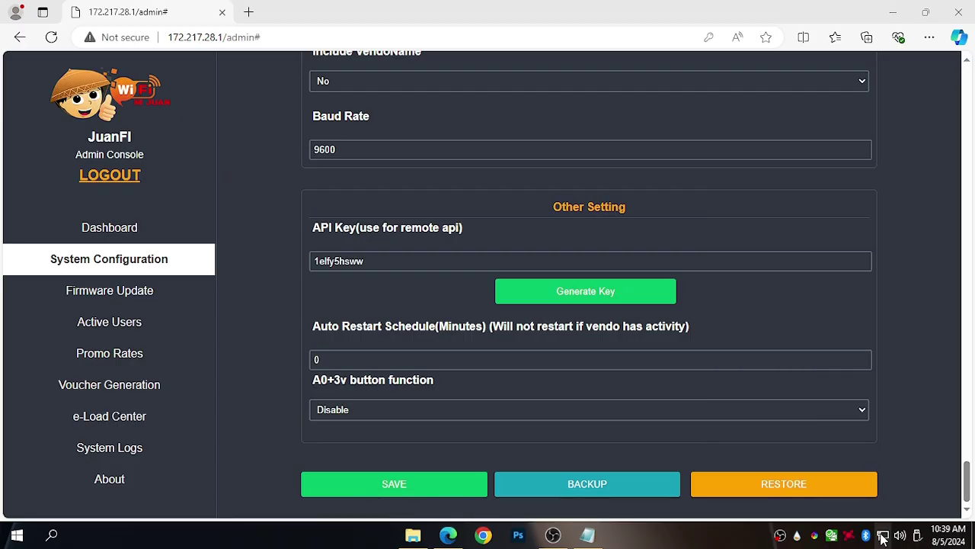
pyautogui.click(881, 537)
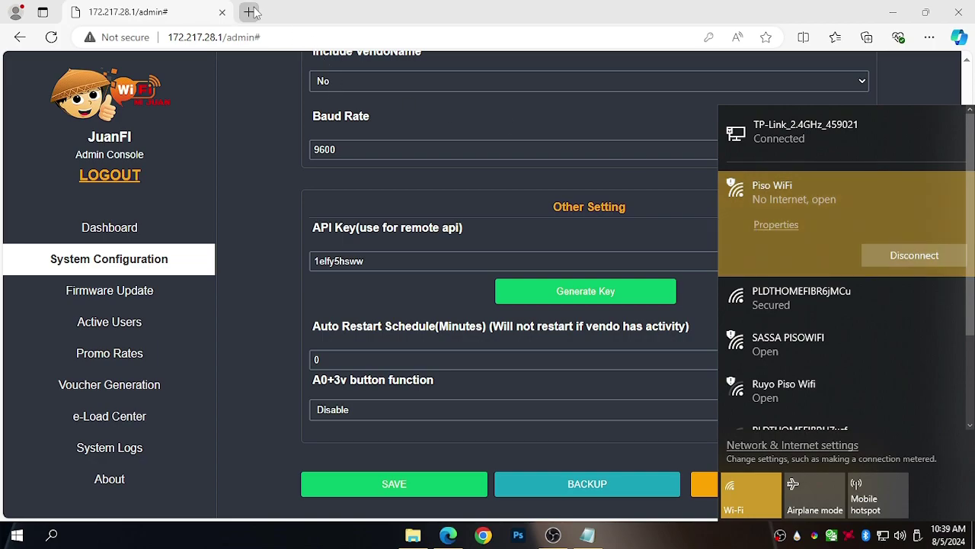
pyautogui.click(248, 12)
# Load the captive portal at 10.0.0.1 and close the old 172.217.28.1 admin tab.
pyautogui.write('10.0.0.1')
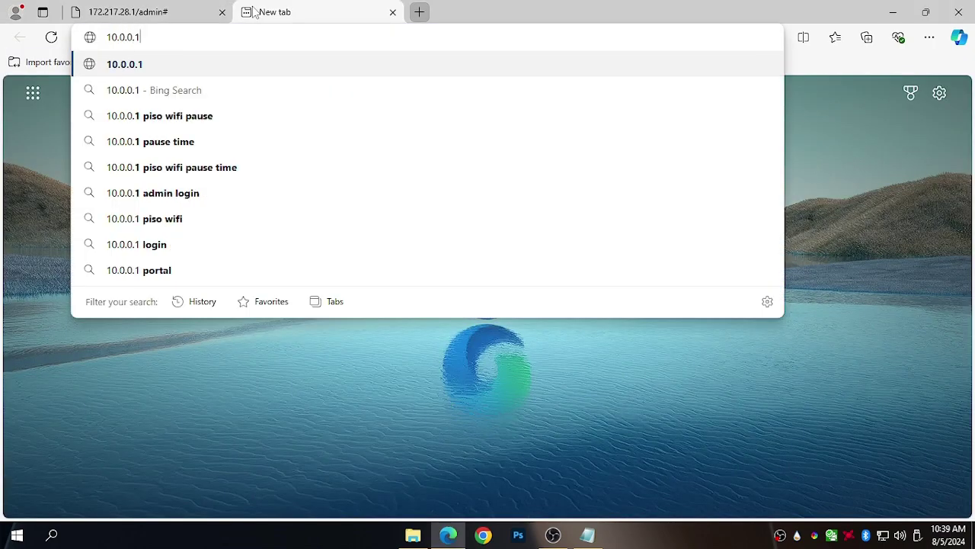
pyautogui.press('Return')
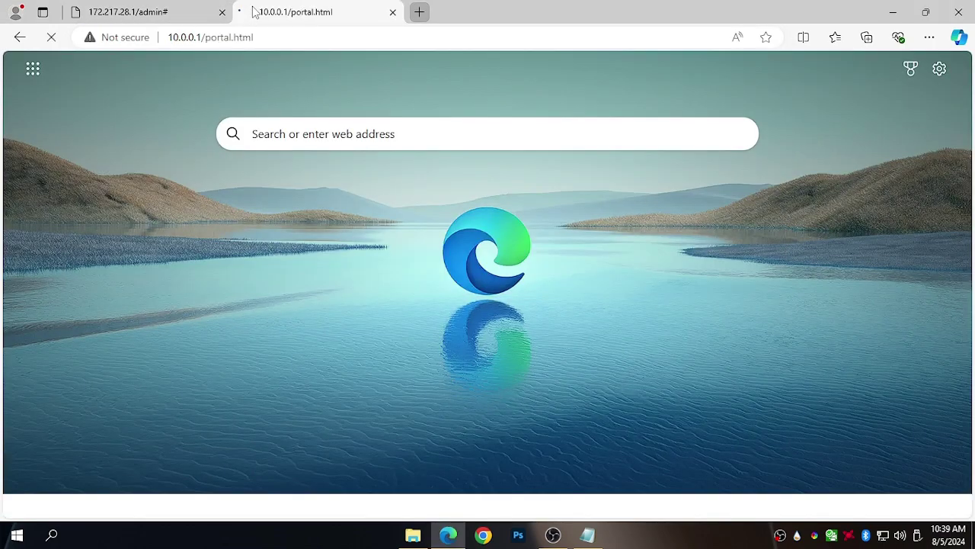
pyautogui.moveTo(967, 116); pyautogui.dragTo(599, 49)
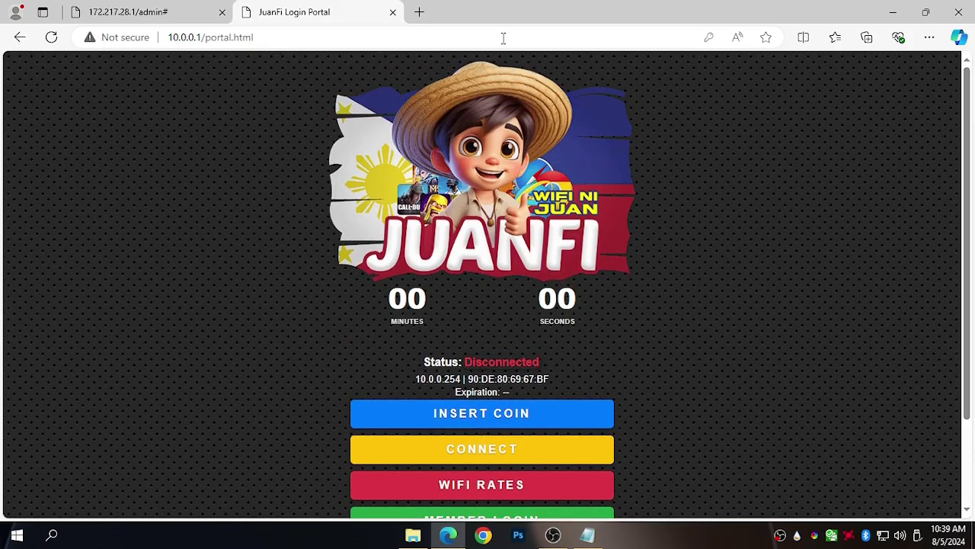
pyautogui.click(221, 13)
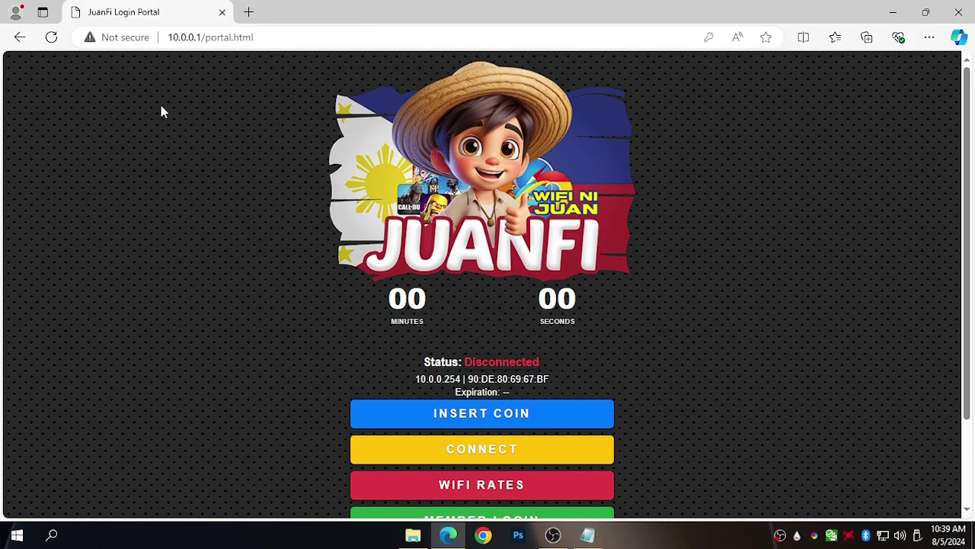
# Open the vendo admin page at 10.0.0.5/admin in a new tab.
pyautogui.click(248, 13)
pyautogui.write('10.')
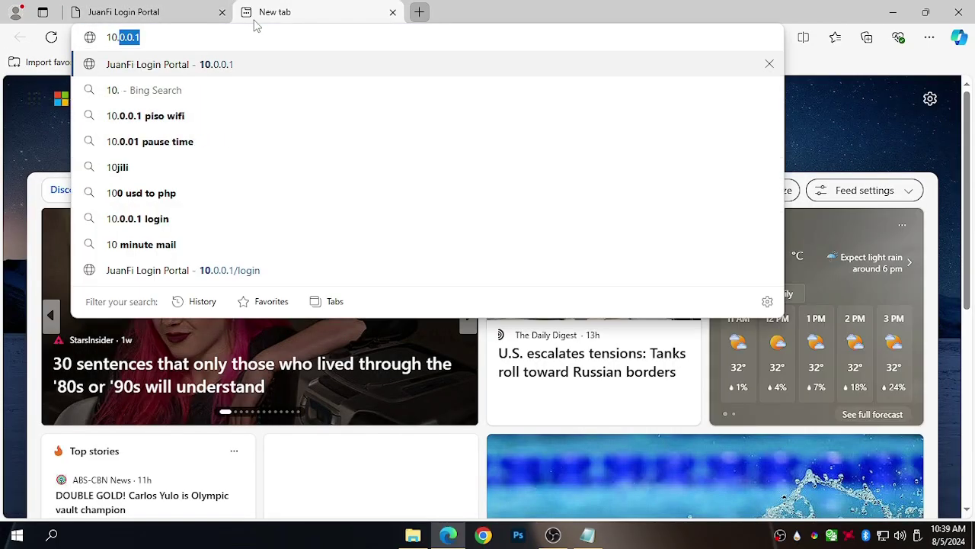
pyautogui.write('0.0.5/admin')
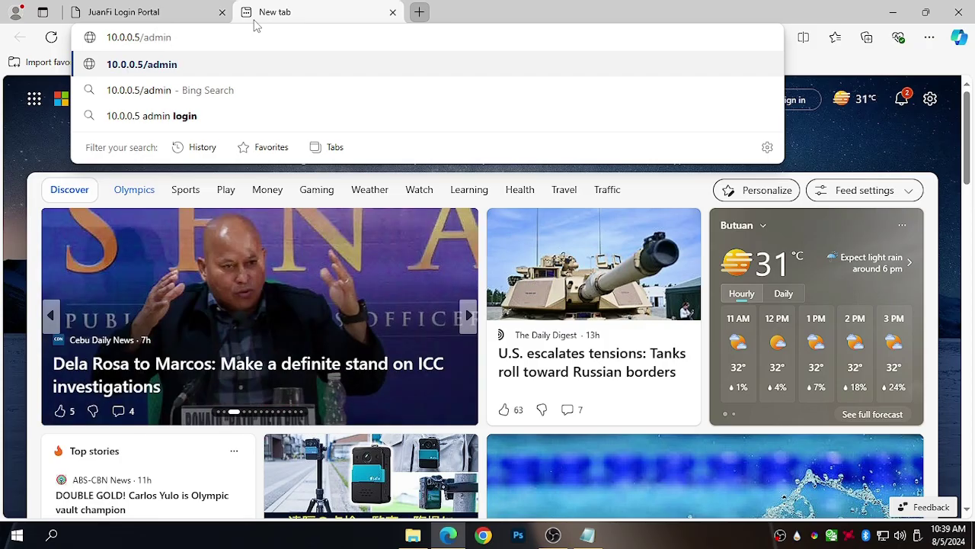
pyautogui.press('Return')
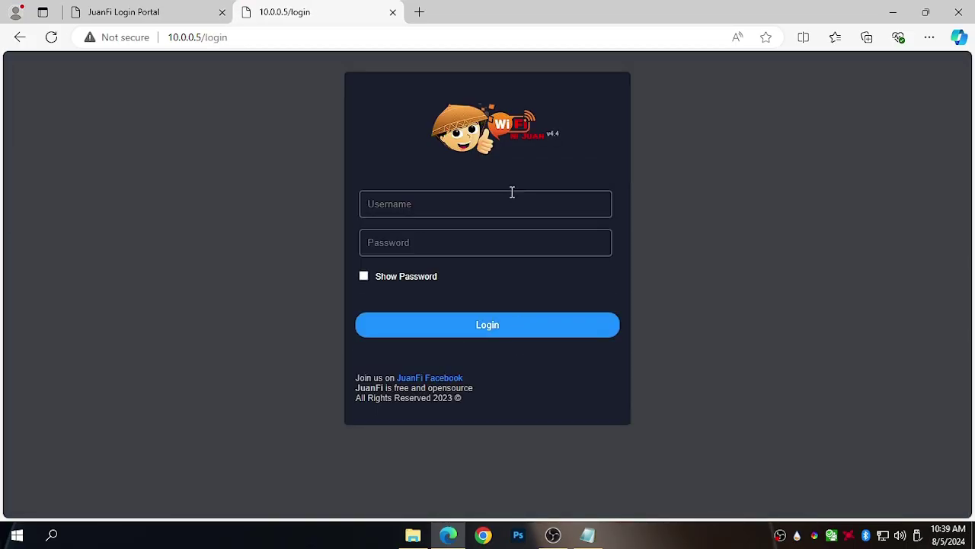
pyautogui.click(471, 208)
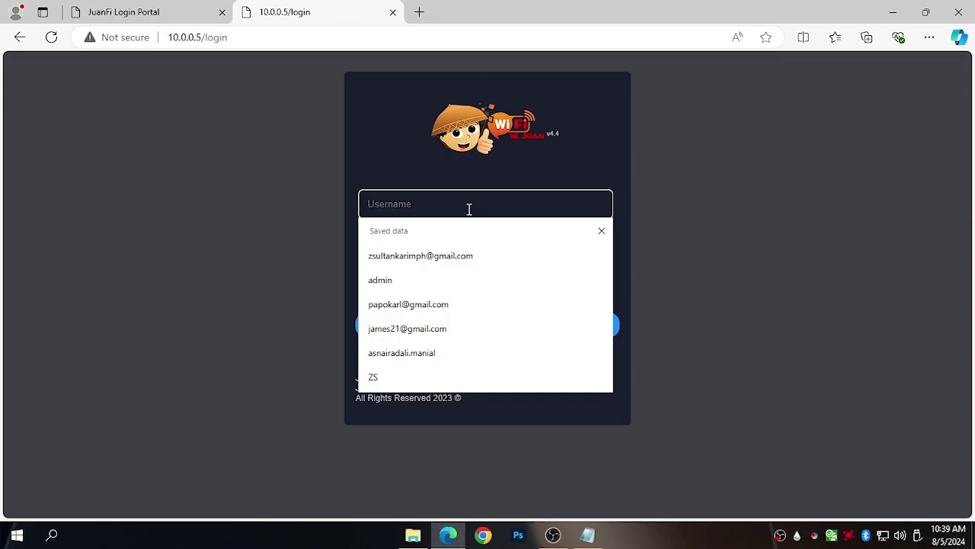
pyautogui.write('admin')
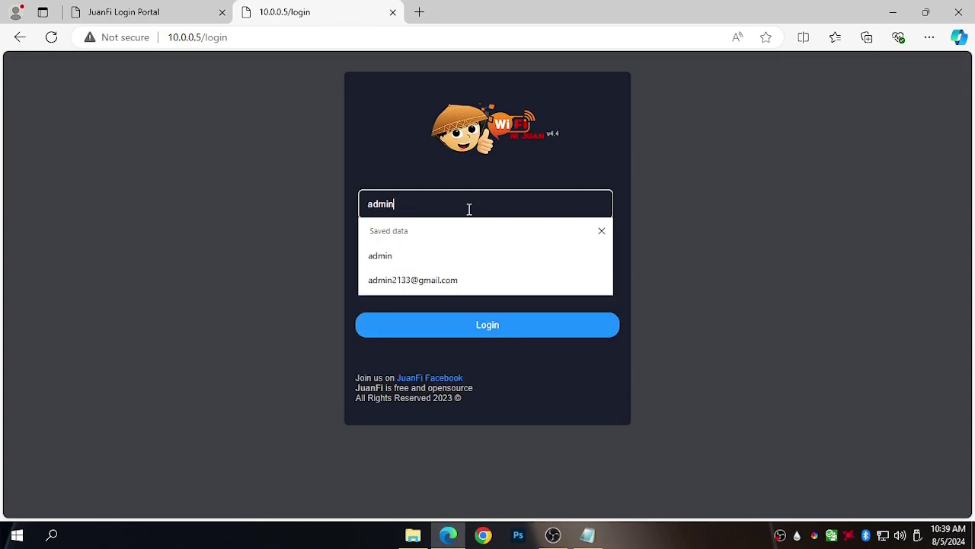
pyautogui.press('Tab')
pyautogui.write('ad')
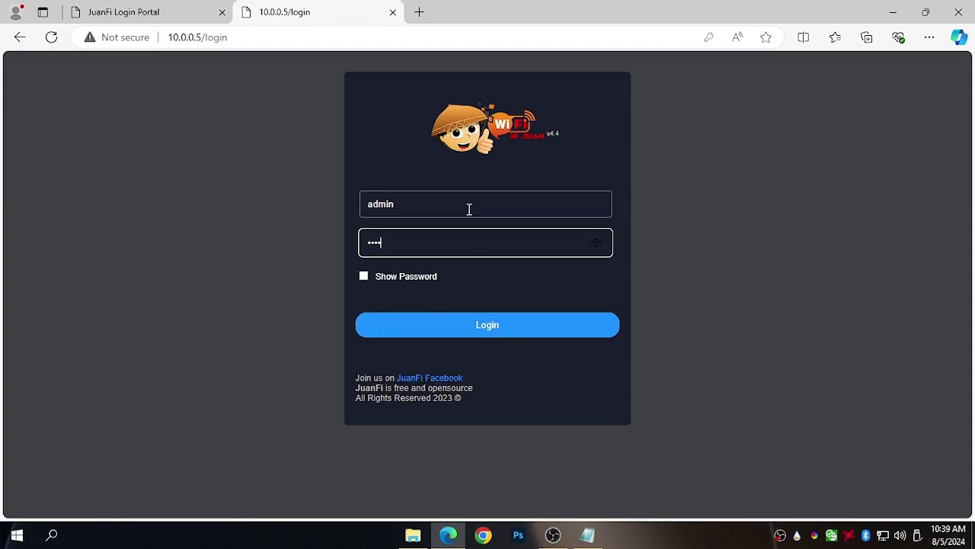
pyautogui.write('min')
pyautogui.press('Return')
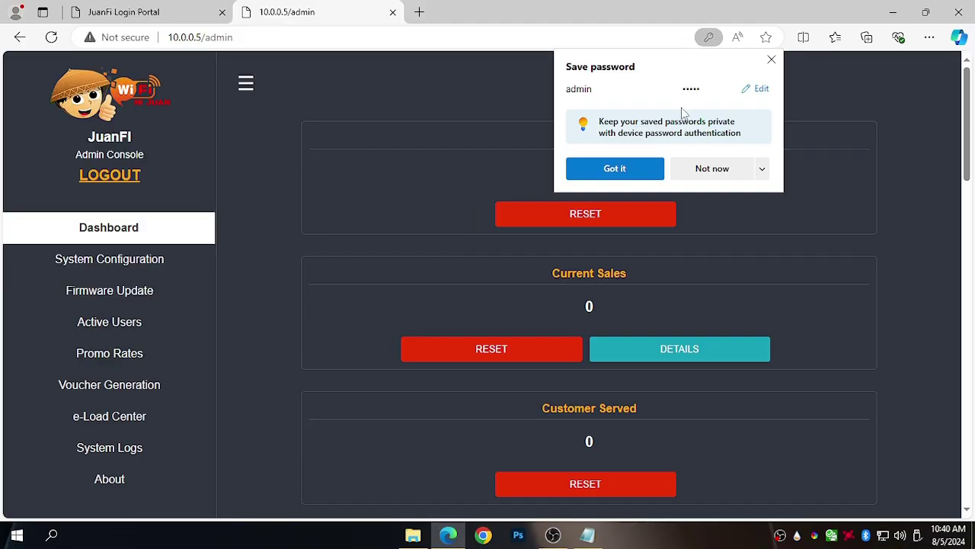
pyautogui.click(713, 171)
# Check that Internet Status and Mikrotik Status both read Online.
pyautogui.moveTo(966, 156); pyautogui.dragTo(940, 490)
pyautogui.moveTo(634, 447); pyautogui.dragTo(504, 455)
pyautogui.moveTo(649, 345); pyautogui.dragTo(499, 352)
pyautogui.moveTo(629, 440); pyautogui.dragTo(520, 431)
pyautogui.click(599, 333)
pyautogui.click(784, 295)
pyautogui.click(110, 9)
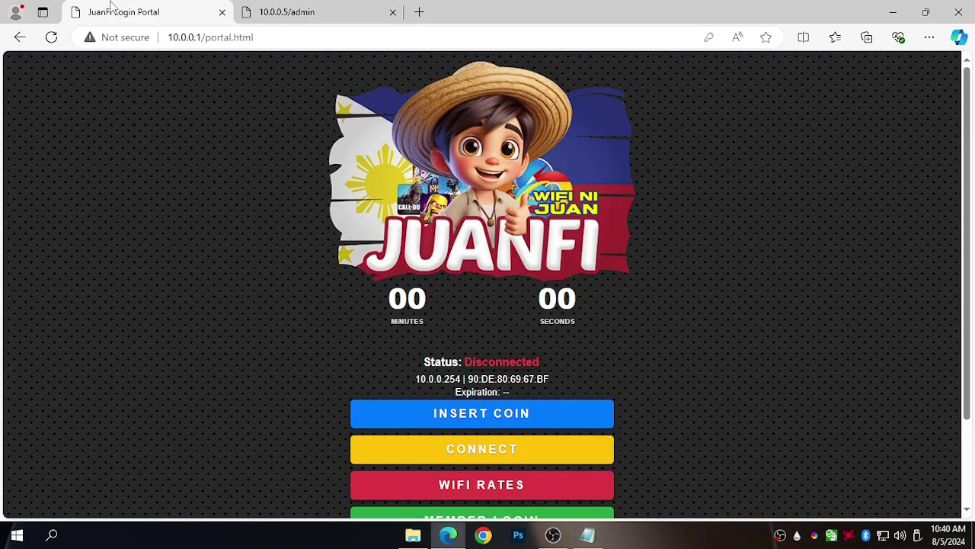
pyautogui.click(496, 487)
pyautogui.click(523, 388)
pyautogui.click(483, 415)
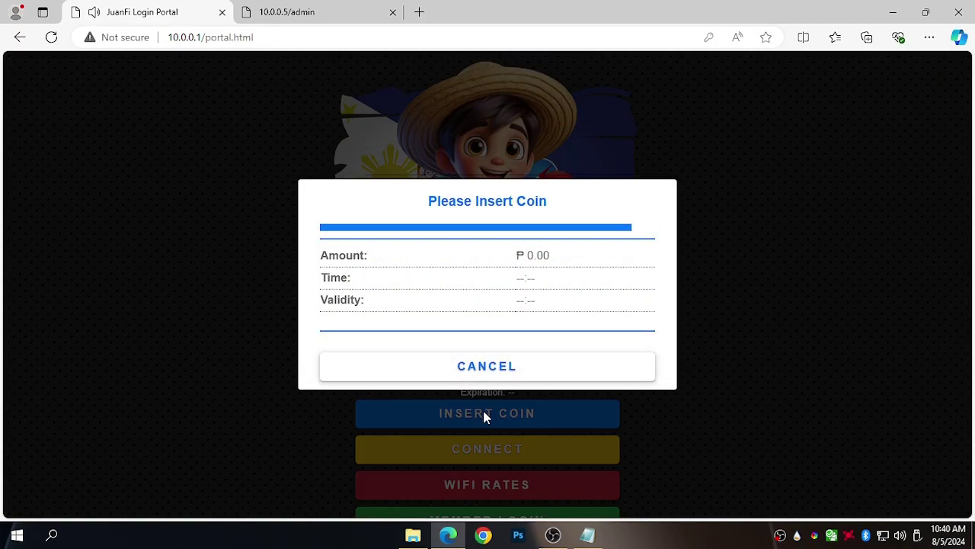
pyautogui.click(466, 369)
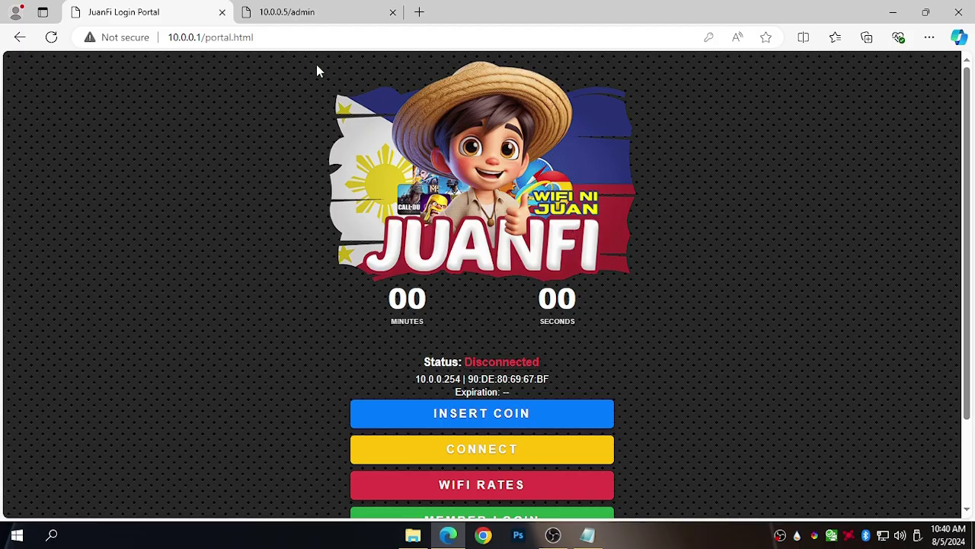
# Return to the 10.0.0.5/admin tab and open System Configuration, landing on the login page.
pyautogui.click(290, 11)
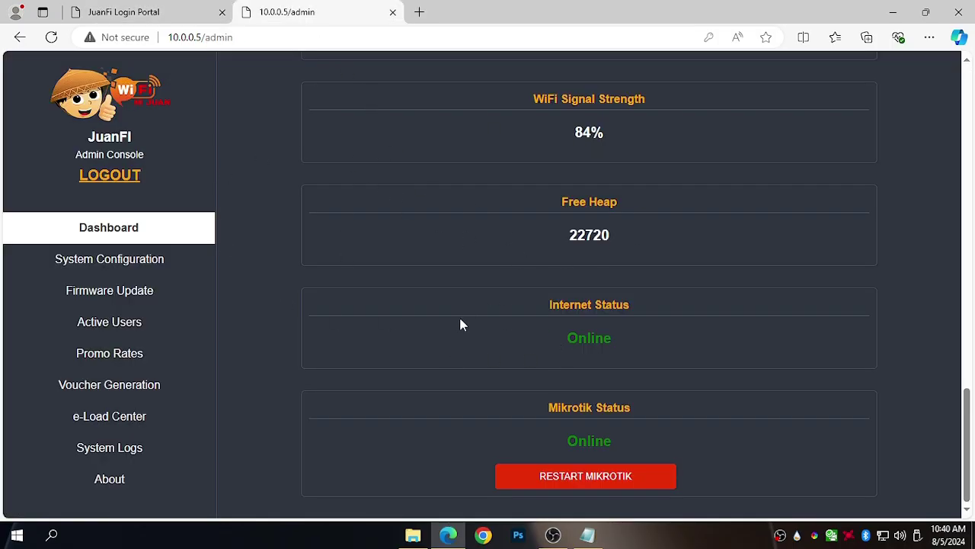
pyautogui.click(167, 256)
pyautogui.click(440, 204)
pyautogui.click(770, 207)
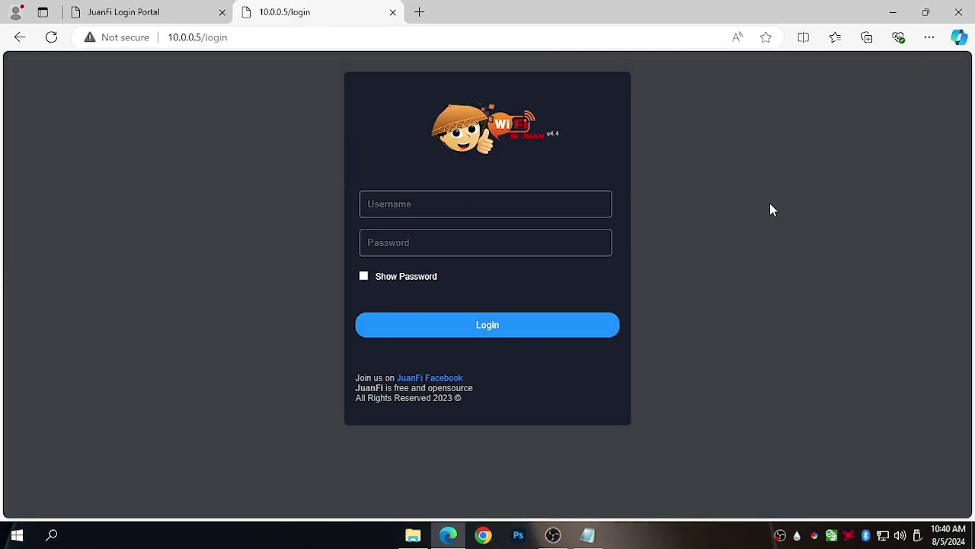